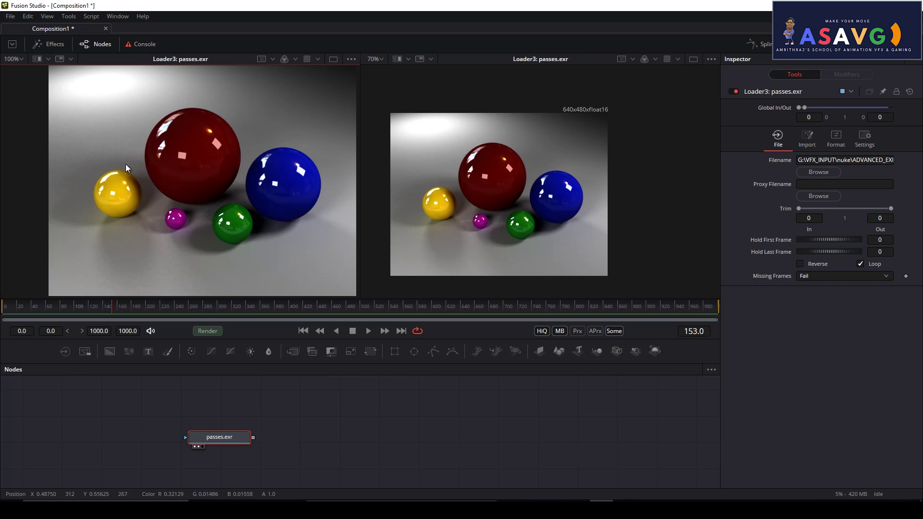
{"action": "left_click_drag", "start_coordinate": [145, 188], "coordinate": [151, 185]}
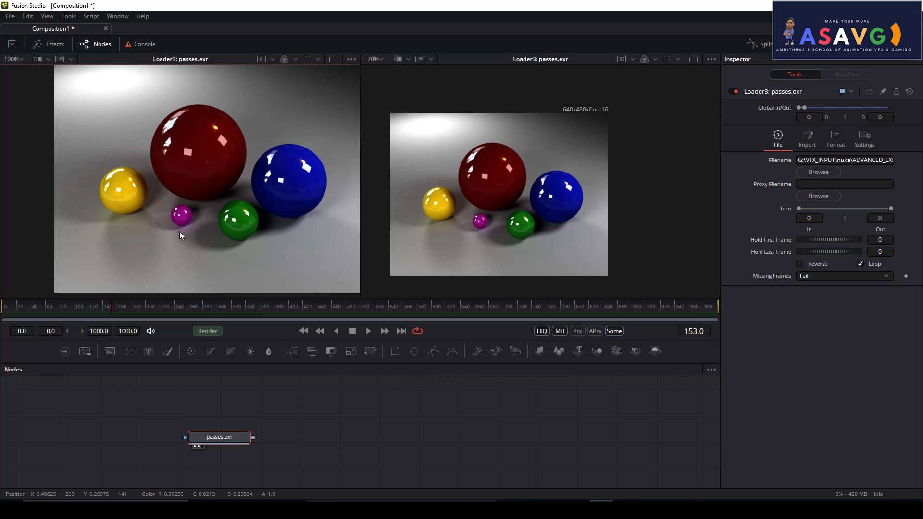
{"action": "left_click_drag", "start_coordinate": [185, 231], "coordinate": [139, 173]}
{"action": "scroll", "coordinate": [189, 173], "scroll_direction": "up", "scroll_amount": 2}
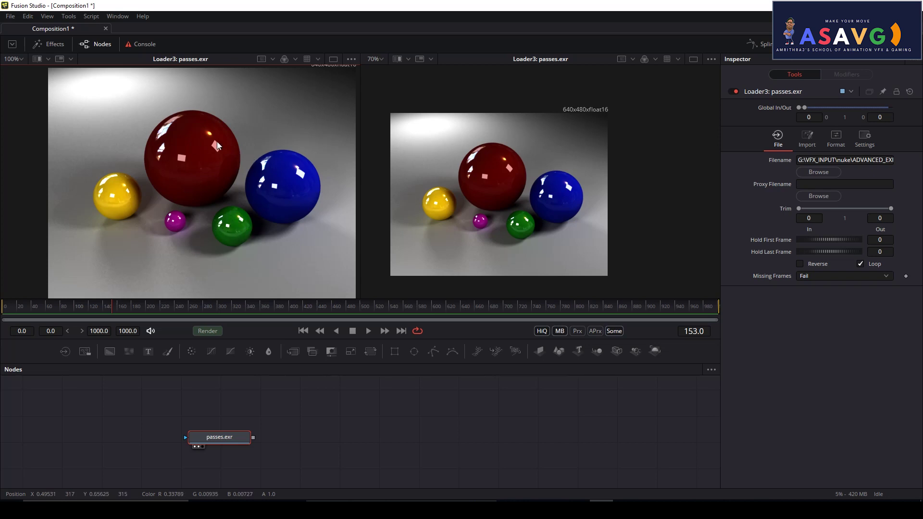
{"action": "mouse_move", "coordinate": [224, 364]}
{"action": "left_mouse_down"}
{"action": "mouse_move", "coordinate": [225, 284]}
{"action": "mouse_move", "coordinate": [209, 359]}
{"action": "mouse_move", "coordinate": [175, 354]}
{"action": "mouse_move", "coordinate": [221, 367]}
{"action": "mouse_move", "coordinate": [243, 347]}
{"action": "mouse_move", "coordinate": [236, 356]}
{"action": "left_mouse_up"}
Expand the passes.exr loader's OpenEXR channel assignments and set its red channel to VRay_GlobalIllumination.B
{"action": "left_click", "coordinate": [861, 142]}
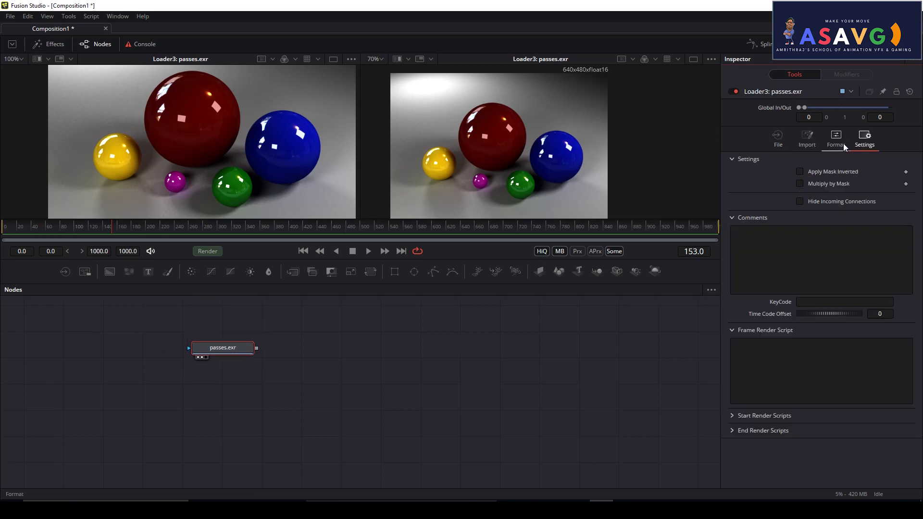
{"action": "left_click", "coordinate": [837, 140]}
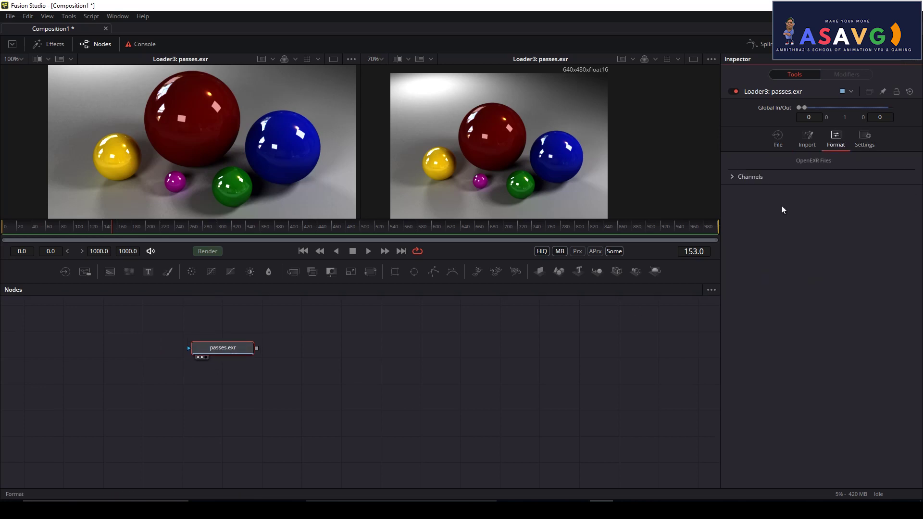
{"action": "left_click", "coordinate": [731, 178]}
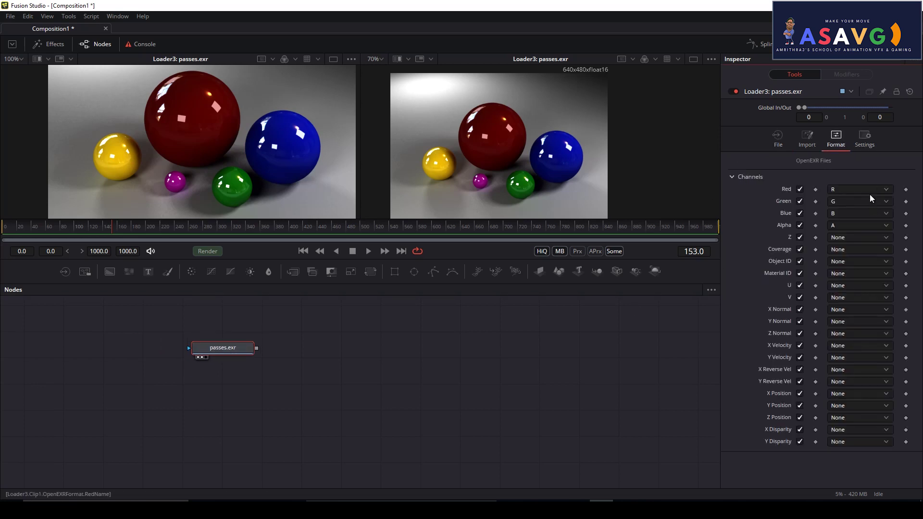
{"action": "left_click", "coordinate": [849, 194]}
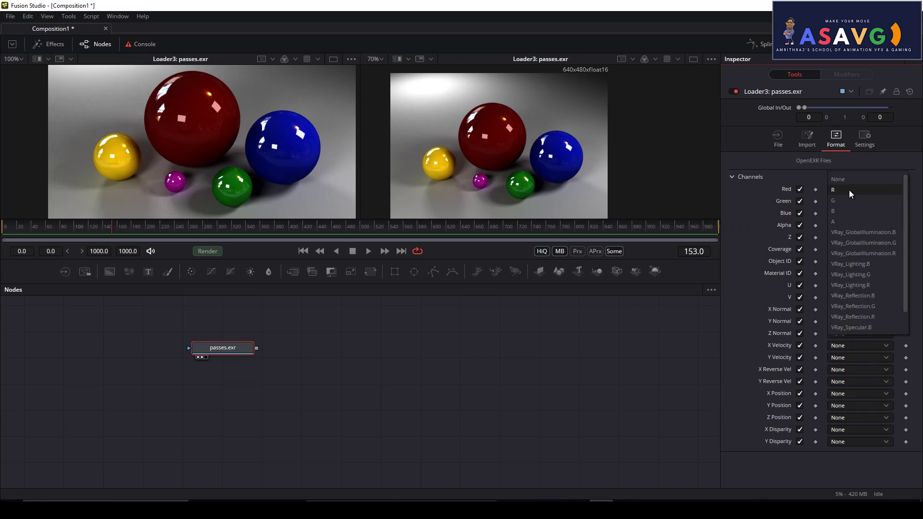
{"action": "left_click", "coordinate": [848, 235]}
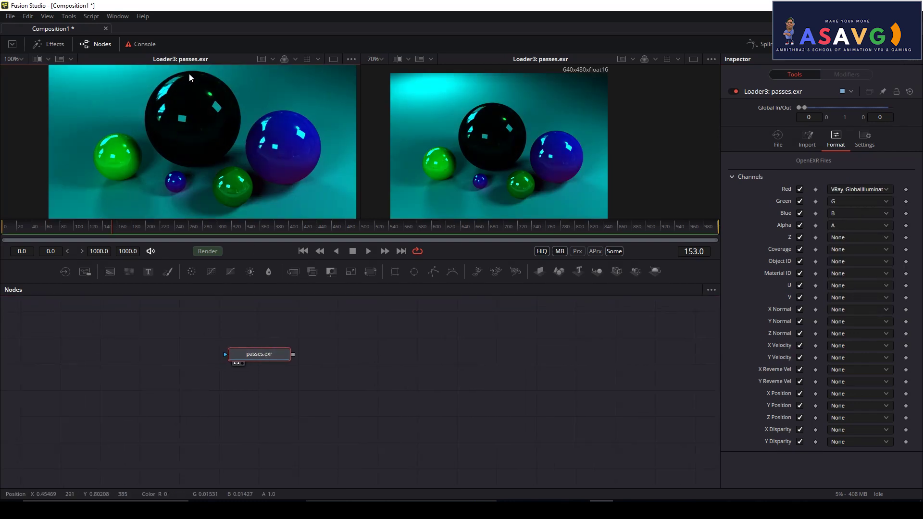
{"action": "left_click", "coordinate": [860, 189]}
{"action": "left_click", "coordinate": [856, 192]}
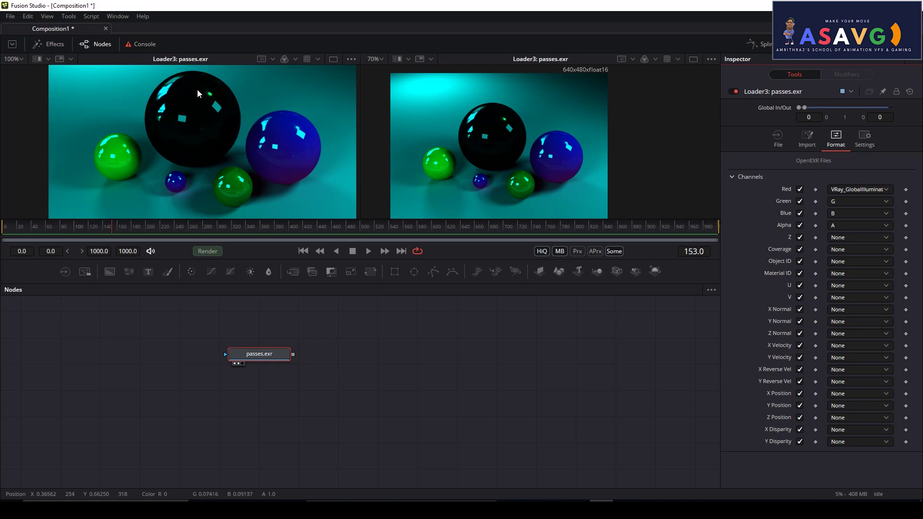
{"action": "left_click_drag", "start_coordinate": [183, 131], "coordinate": [187, 138]}
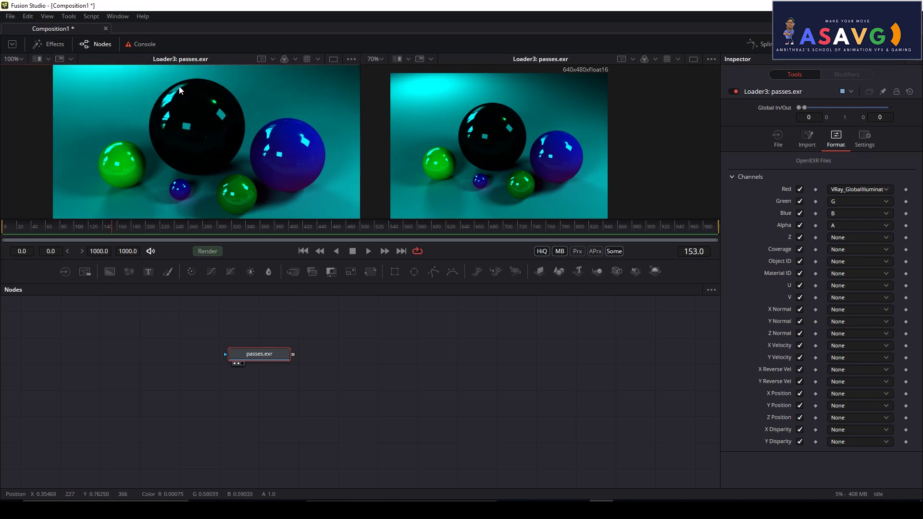
{"action": "left_click_drag", "start_coordinate": [173, 283], "coordinate": [173, 320]}
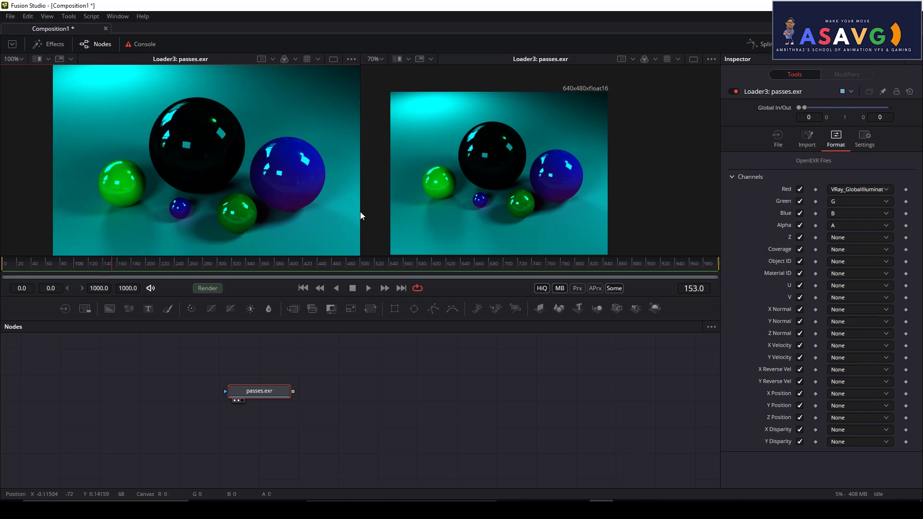
Assign VRay_GlobalIllumination.B to the loader's green and blue channels as well
{"action": "left_click", "coordinate": [842, 201]}
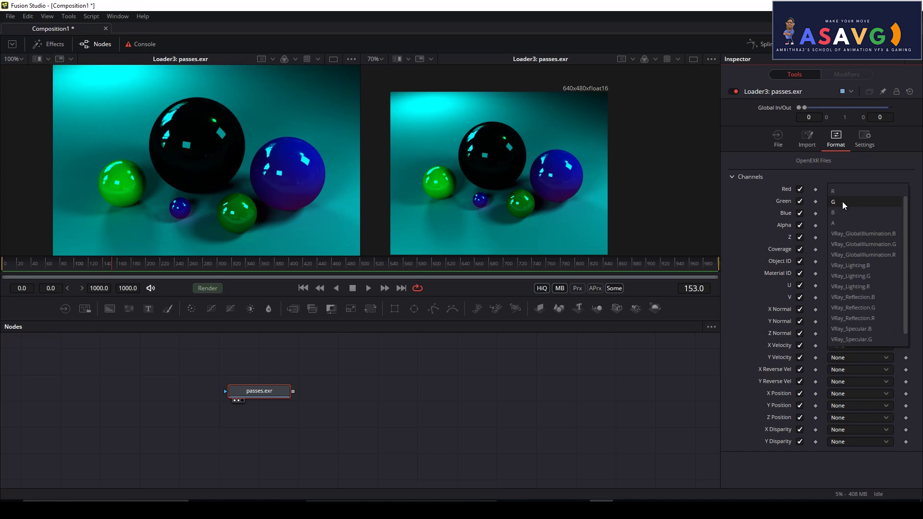
{"action": "left_click", "coordinate": [855, 234]}
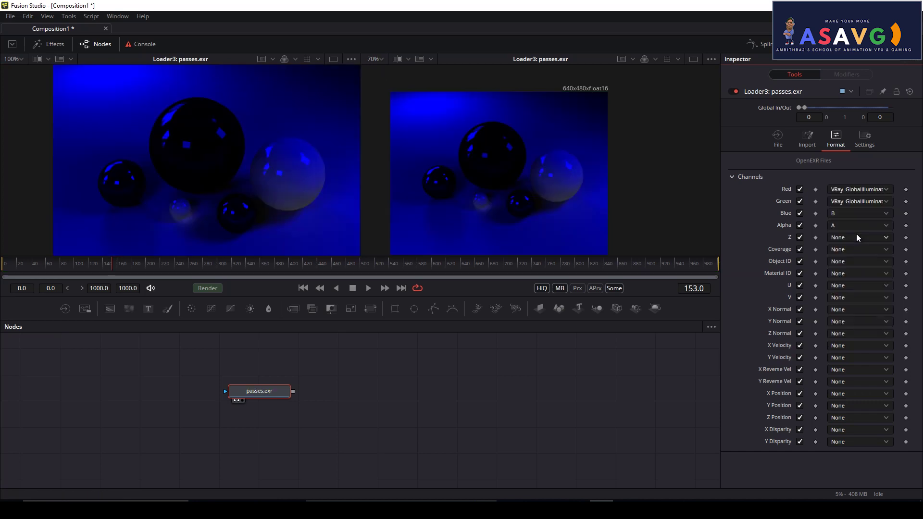
{"action": "left_click", "coordinate": [856, 214]}
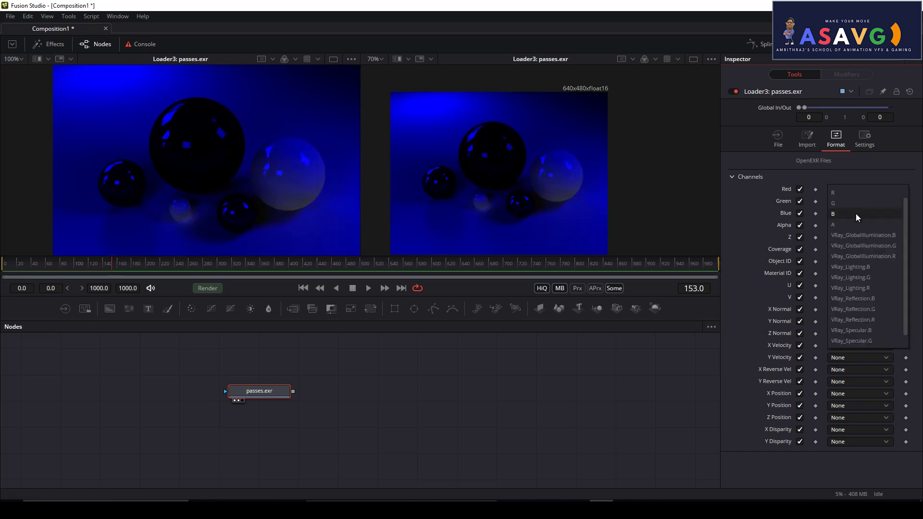
{"action": "left_click", "coordinate": [855, 234]}
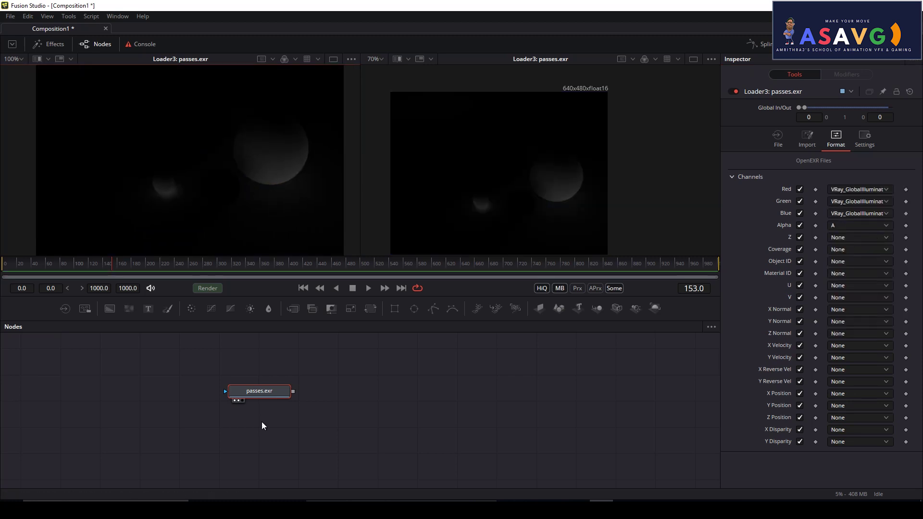
{"action": "left_click_drag", "start_coordinate": [258, 398], "coordinate": [246, 381]}
{"action": "mouse_move", "coordinate": [257, 319]}
{"action": "left_mouse_down"}
{"action": "mouse_move", "coordinate": [260, 284]}
{"action": "mouse_move", "coordinate": [262, 307]}
{"action": "left_mouse_up"}
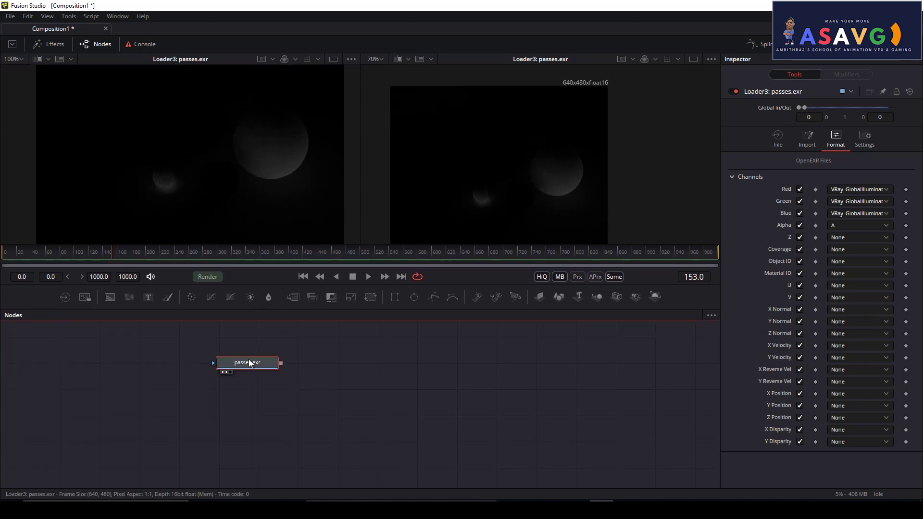
Restore the loader's beauty image by assigning R to red, G to green and B to blue
{"action": "left_click", "coordinate": [856, 194]}
{"action": "left_click", "coordinate": [858, 192]}
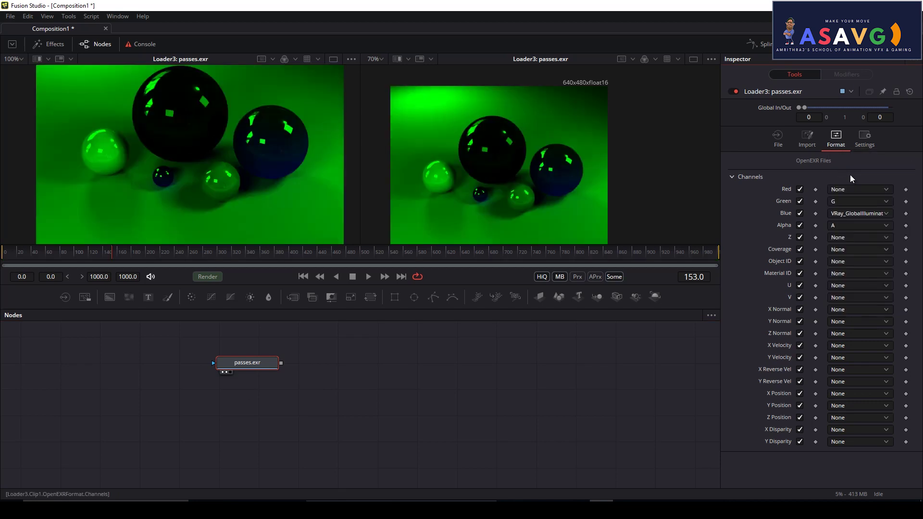
{"action": "left_click", "coordinate": [851, 201]}
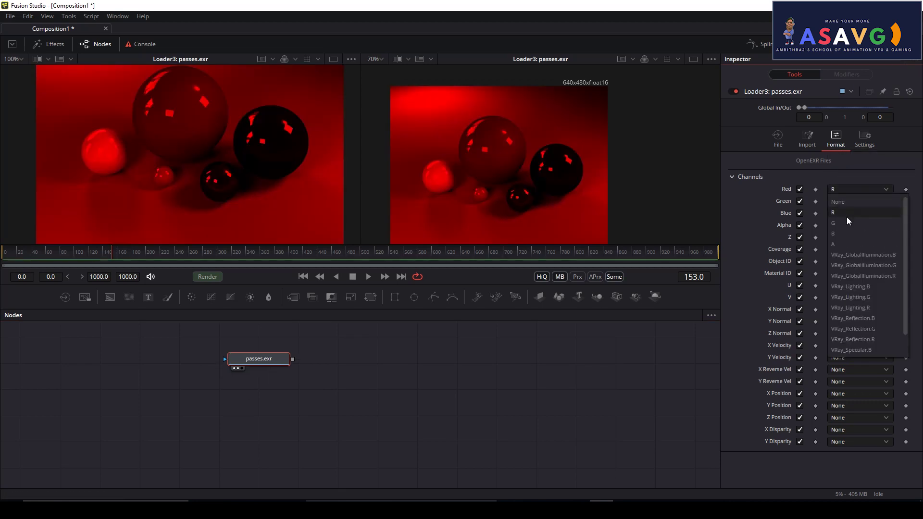
{"action": "left_click", "coordinate": [844, 223]}
{"action": "left_click", "coordinate": [847, 213]}
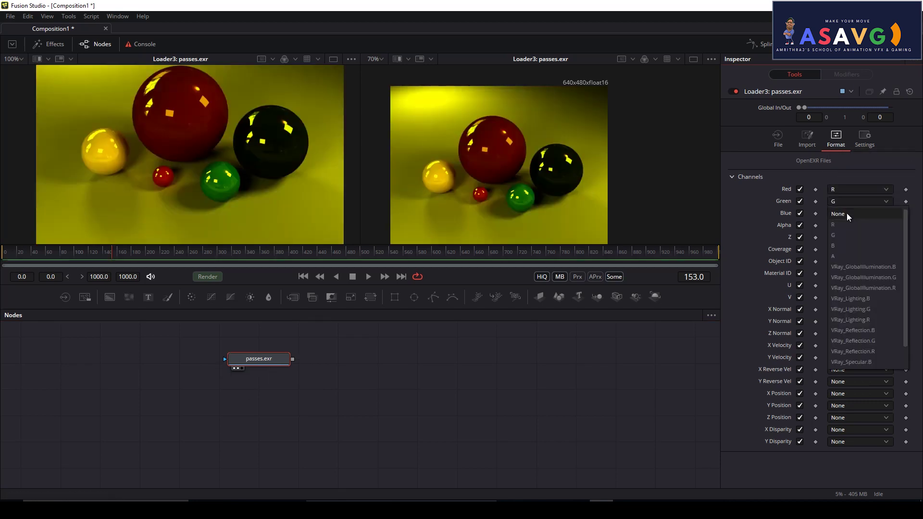
{"action": "left_click", "coordinate": [838, 245]}
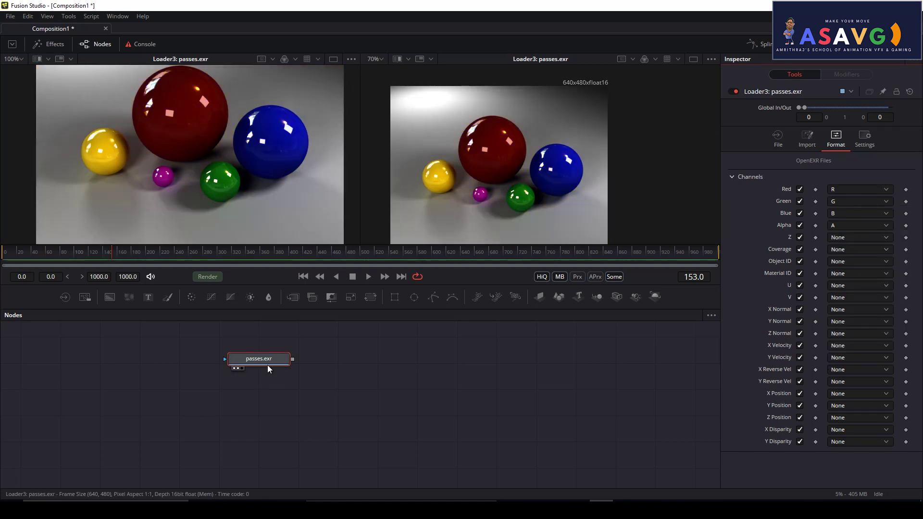
Make room in the node graph and duplicate the passes.exr loader beside the original
{"action": "left_click_drag", "start_coordinate": [268, 367], "coordinate": [221, 370]}
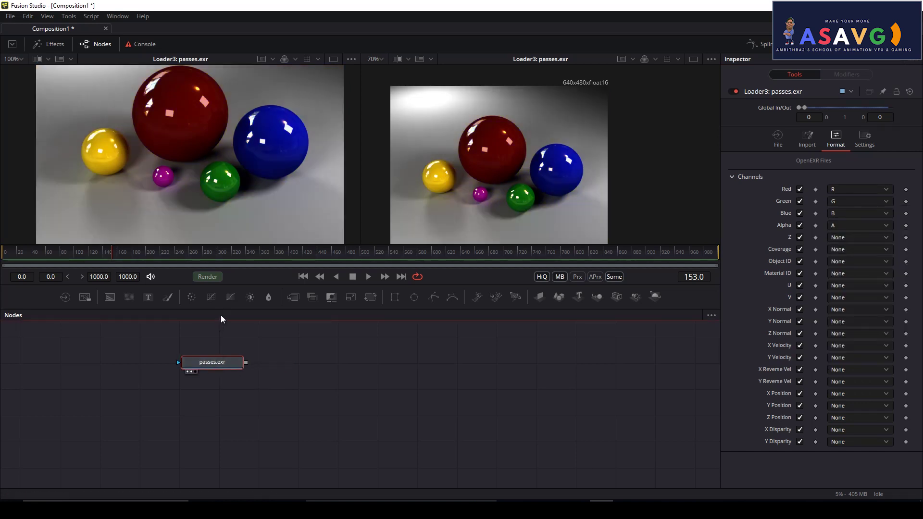
{"action": "left_click_drag", "start_coordinate": [223, 311], "coordinate": [223, 262]}
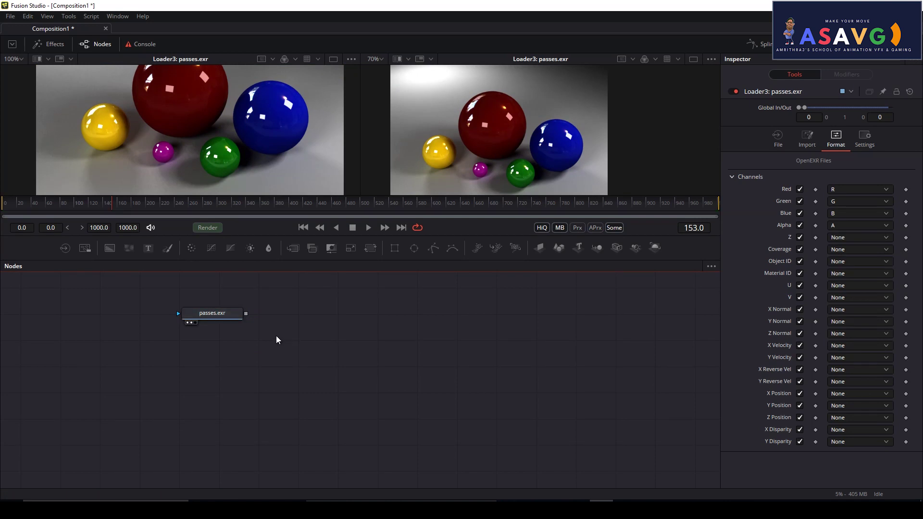
{"action": "key", "text": "ctrl+v"}
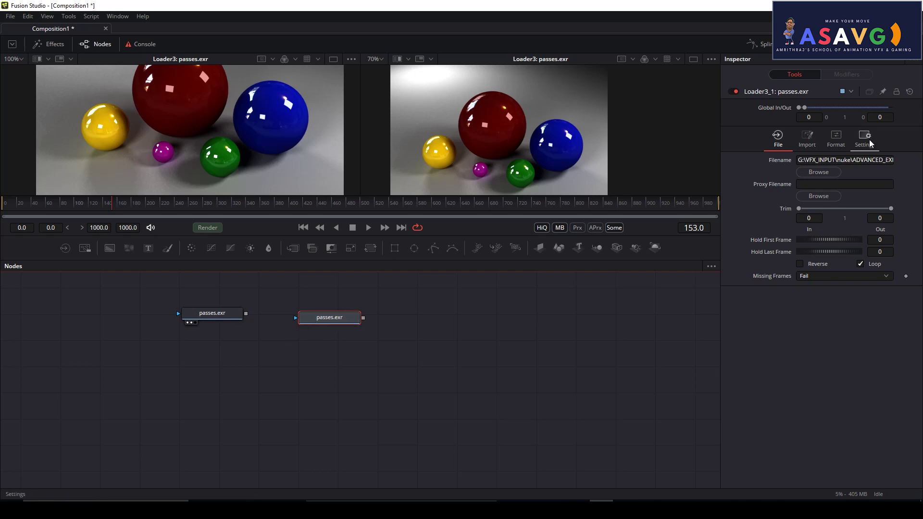
Set the duplicated loader's red, green and blue channels all to VRay_GlobalIllumination.B
{"action": "left_click", "coordinate": [836, 137]}
{"action": "left_click", "coordinate": [861, 201]}
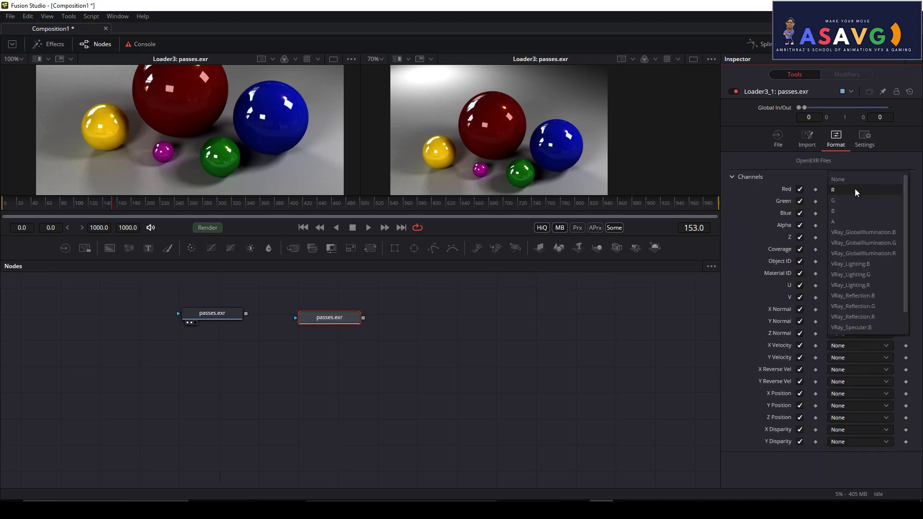
{"action": "left_click", "coordinate": [862, 234]}
{"action": "left_click", "coordinate": [860, 203]}
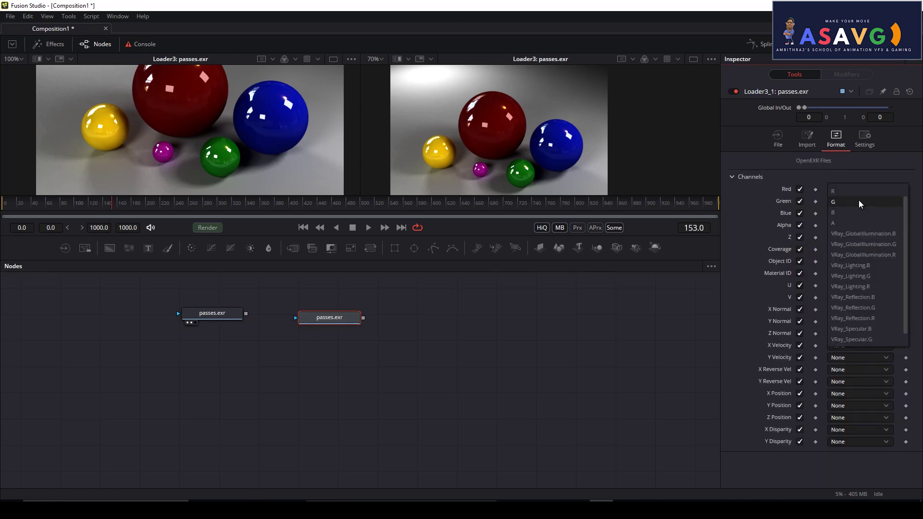
{"action": "left_click", "coordinate": [863, 235]}
{"action": "left_click", "coordinate": [861, 213]}
{"action": "left_click", "coordinate": [864, 235]}
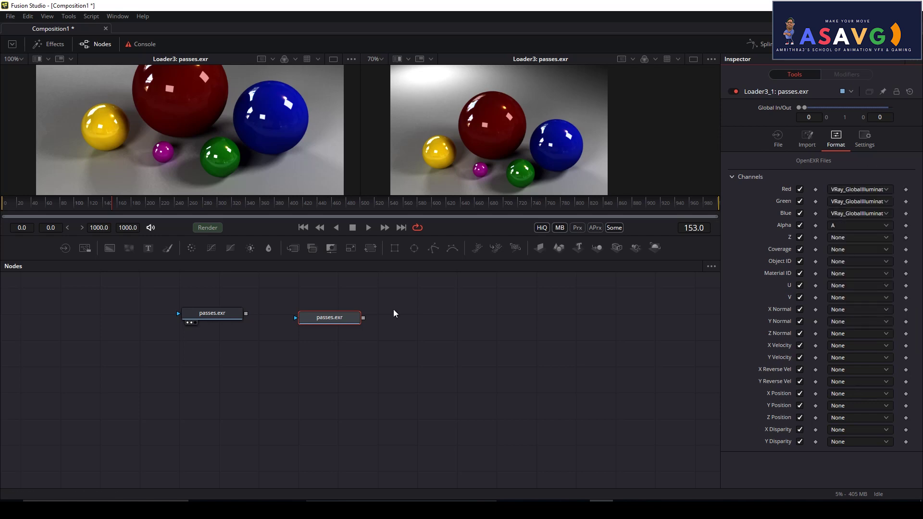
Show the duplicated loader in the second viewer and examine its global illumination pass up close
{"action": "left_click_drag", "start_coordinate": [331, 323], "coordinate": [509, 117]}
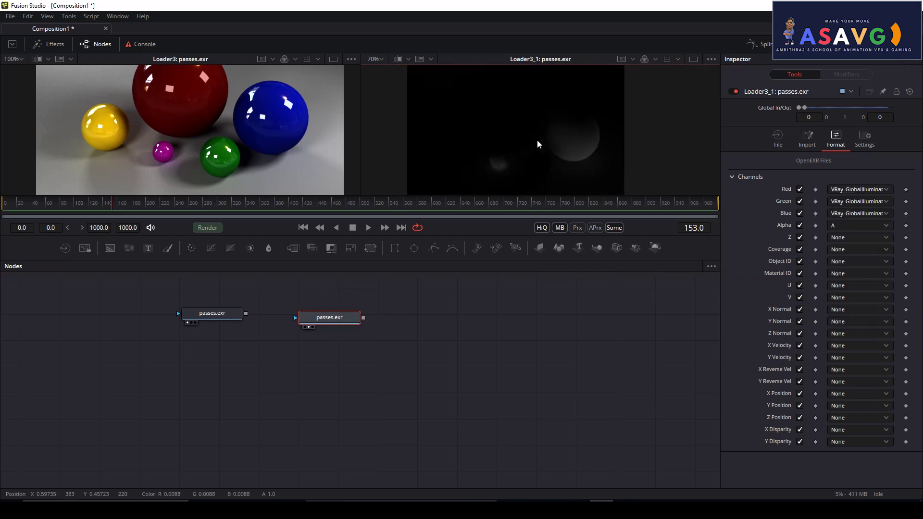
{"action": "scroll", "coordinate": [538, 144], "scroll_direction": "up", "scroll_amount": 2}
{"action": "left_click_drag", "start_coordinate": [449, 265], "coordinate": [493, 367]}
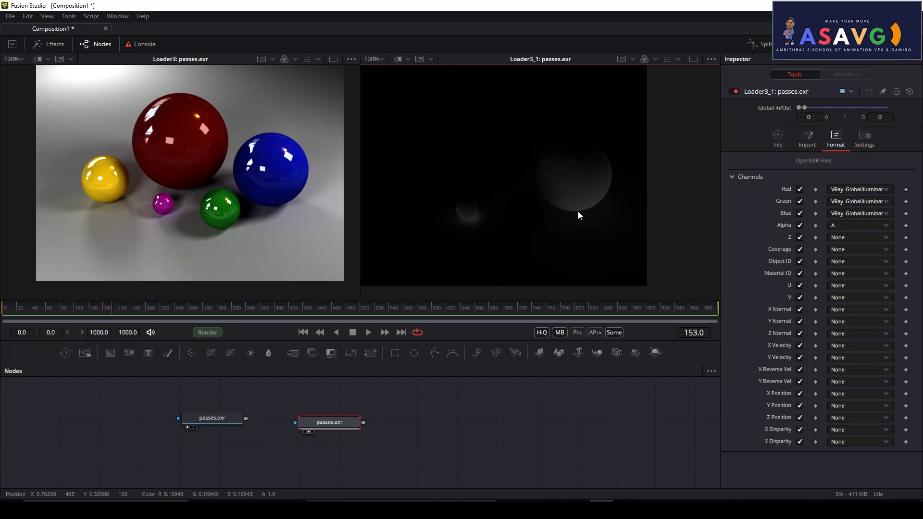
{"action": "left_click_drag", "start_coordinate": [469, 215], "coordinate": [484, 199]}
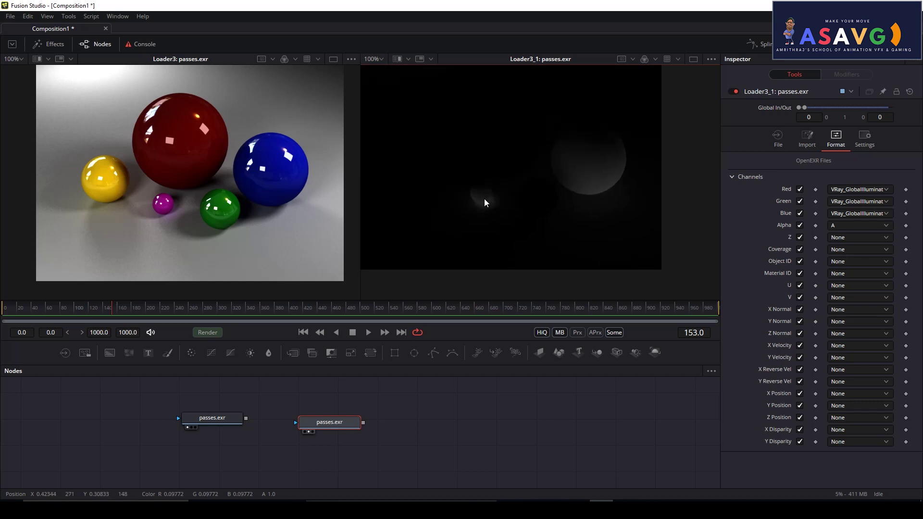
{"action": "scroll", "coordinate": [485, 202], "scroll_direction": "up", "scroll_amount": 1}
{"action": "scroll", "coordinate": [474, 231], "scroll_direction": "up", "scroll_amount": 1}
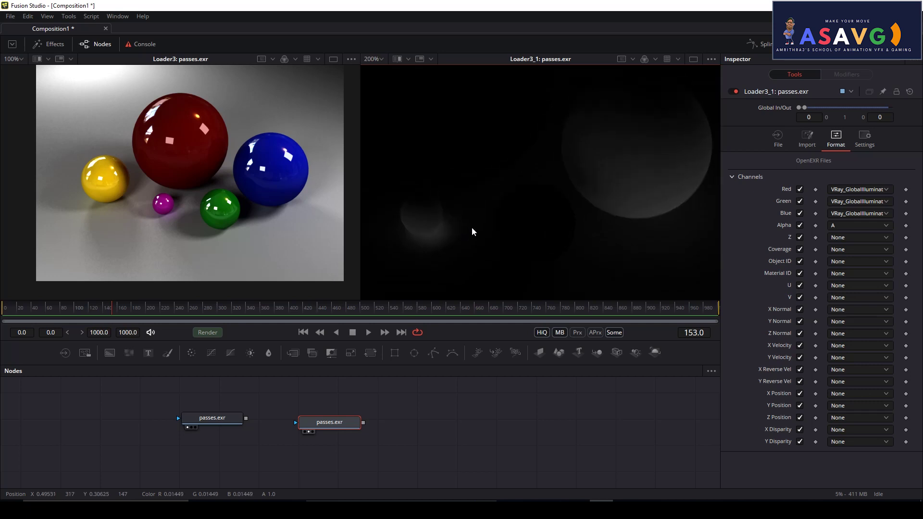
{"action": "scroll", "coordinate": [473, 232], "scroll_direction": "down", "scroll_amount": 1}
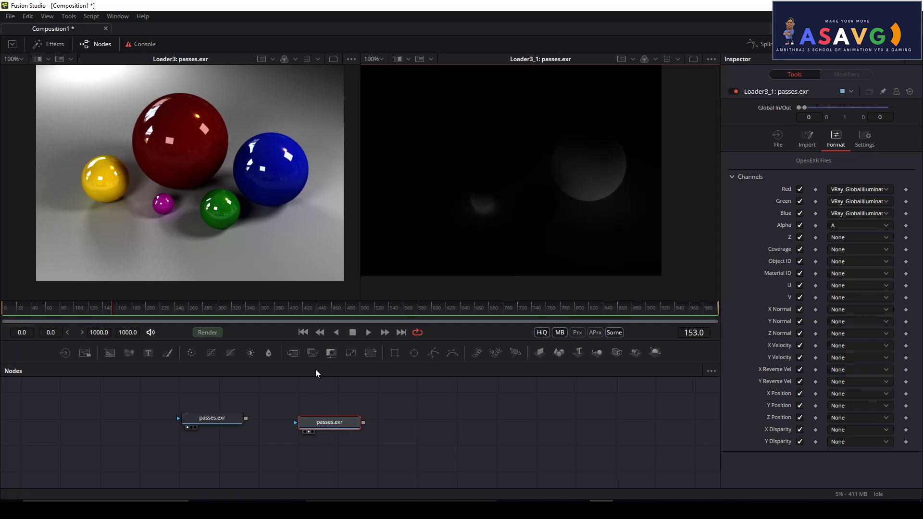
Add a Merge node with the duplicated loader as background and the original as foreground, and show it in the first viewer
{"action": "left_click_drag", "start_coordinate": [320, 366], "coordinate": [308, 310]}
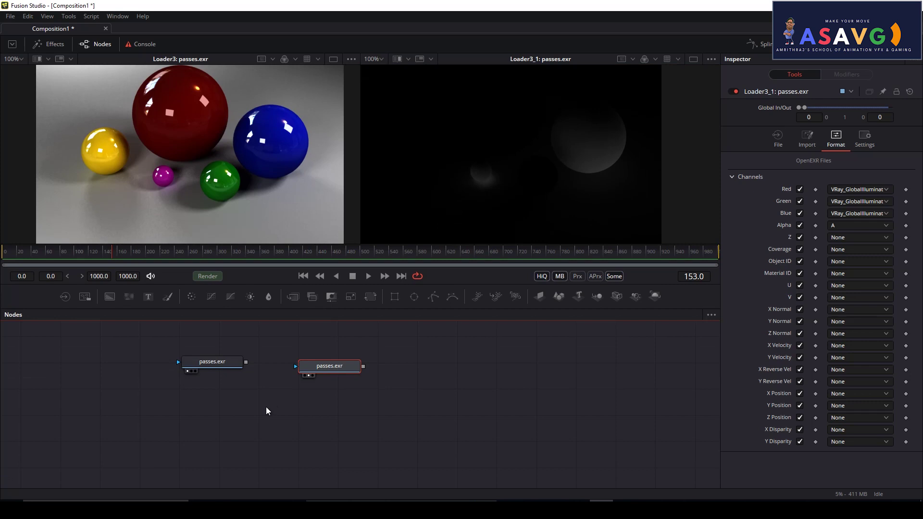
{"action": "key", "text": "shift+space"}
{"action": "type", "text": "merge"}
{"action": "left_click", "coordinate": [443, 356]}
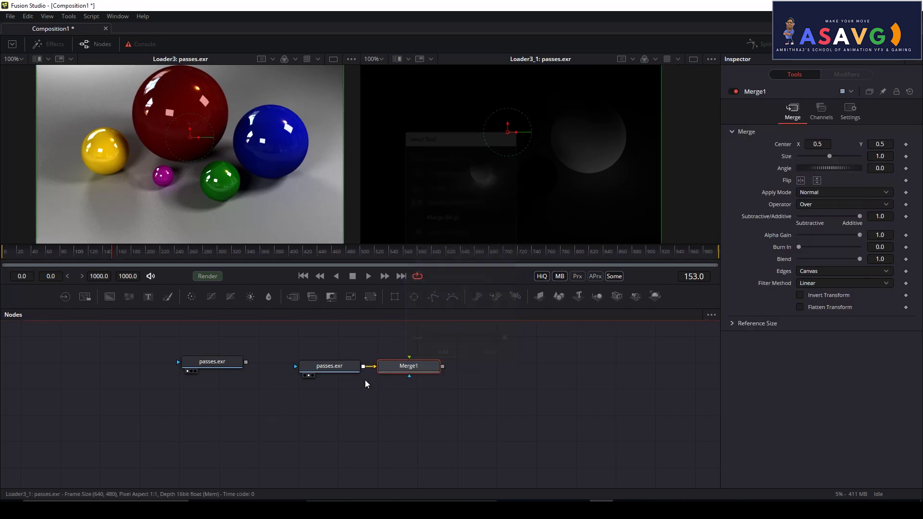
{"action": "left_click_drag", "start_coordinate": [396, 375], "coordinate": [268, 419]}
{"action": "left_click_drag", "start_coordinate": [246, 362], "coordinate": [283, 416]}
{"action": "key", "text": "1"}
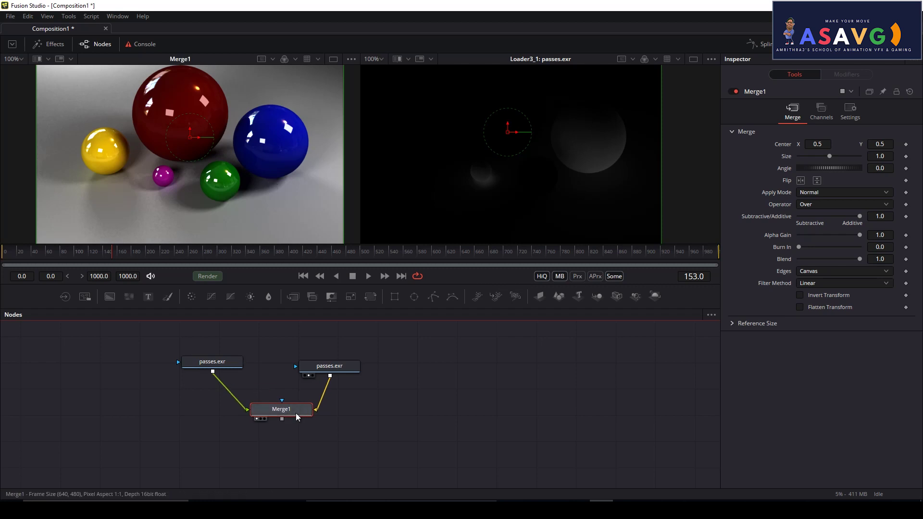
Swap Merge1's foreground and background inputs and set its Apply Mode to Screen
{"action": "right_click", "coordinate": [297, 412]}
{"action": "left_click", "coordinate": [330, 298]}
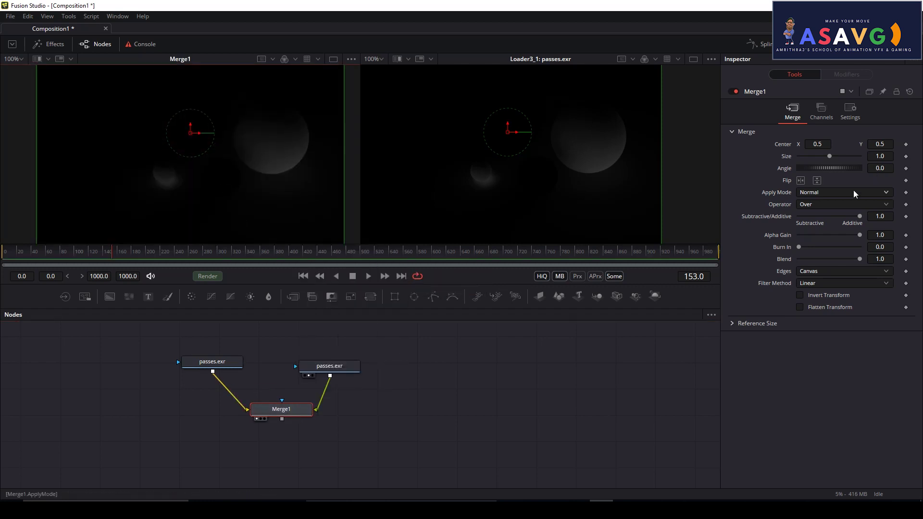
{"action": "left_click", "coordinate": [816, 194]}
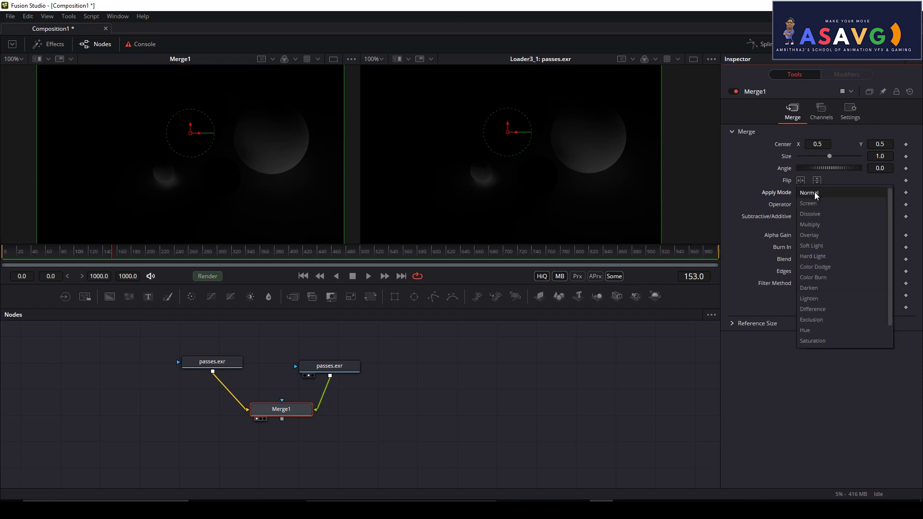
{"action": "left_click", "coordinate": [813, 203]}
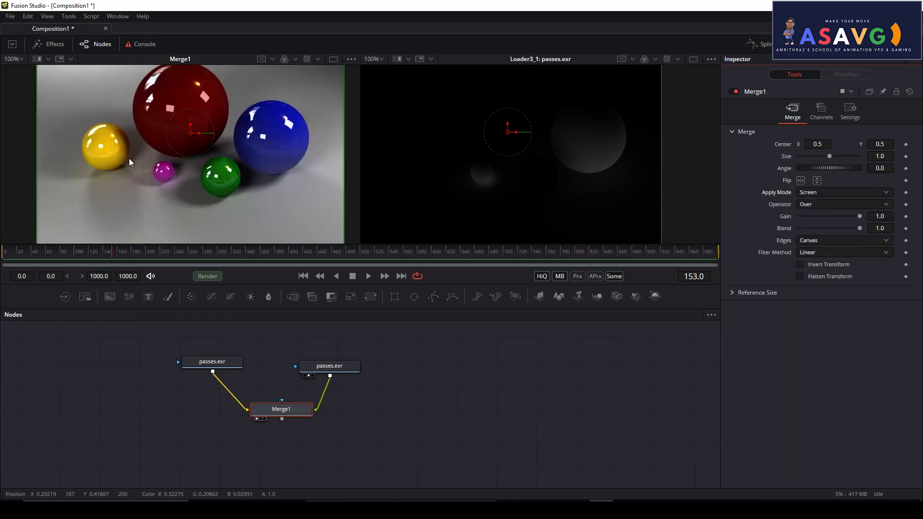
Widen the first viewer and compare the composite with Merge1 disabled and enabled
{"action": "left_click_drag", "start_coordinate": [360, 183], "coordinate": [436, 185]}
{"action": "left_click_drag", "start_coordinate": [311, 396], "coordinate": [321, 381]}
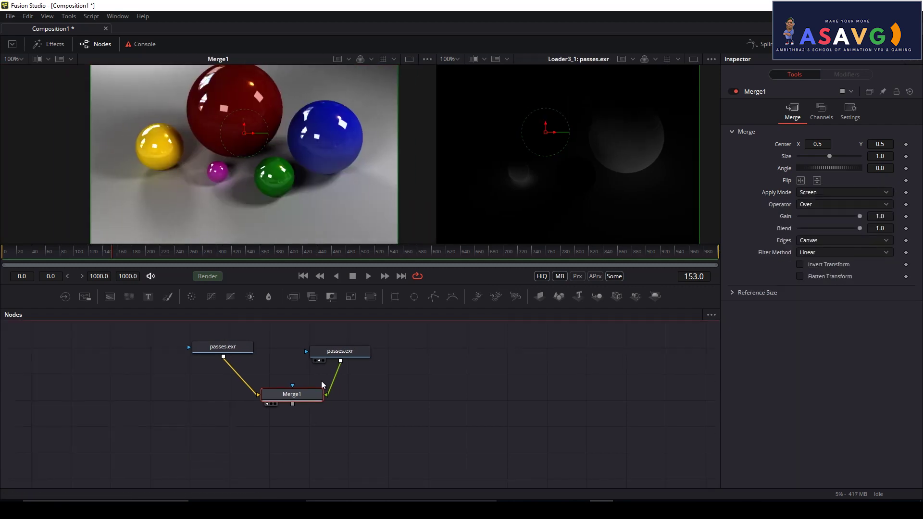
{"action": "left_click", "coordinate": [735, 92]}
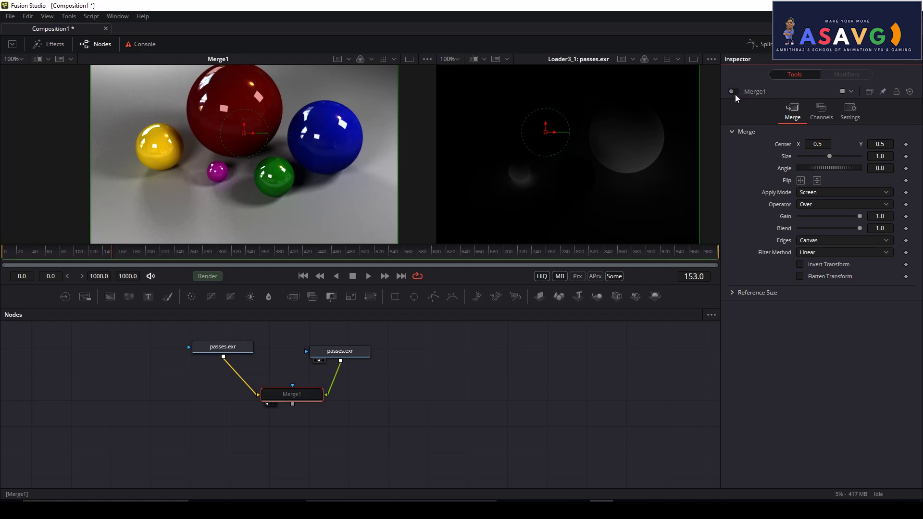
{"action": "left_click", "coordinate": [732, 91]}
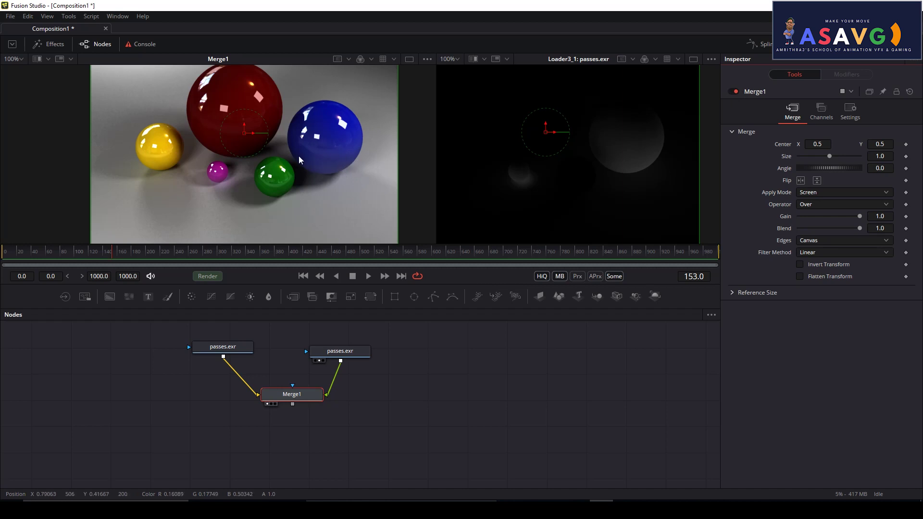
Spread the two passes.exr loaders apart on either side of Merge1
{"action": "left_click_drag", "start_coordinate": [340, 351], "coordinate": [404, 377]}
{"action": "left_click_drag", "start_coordinate": [231, 349], "coordinate": [169, 375]}
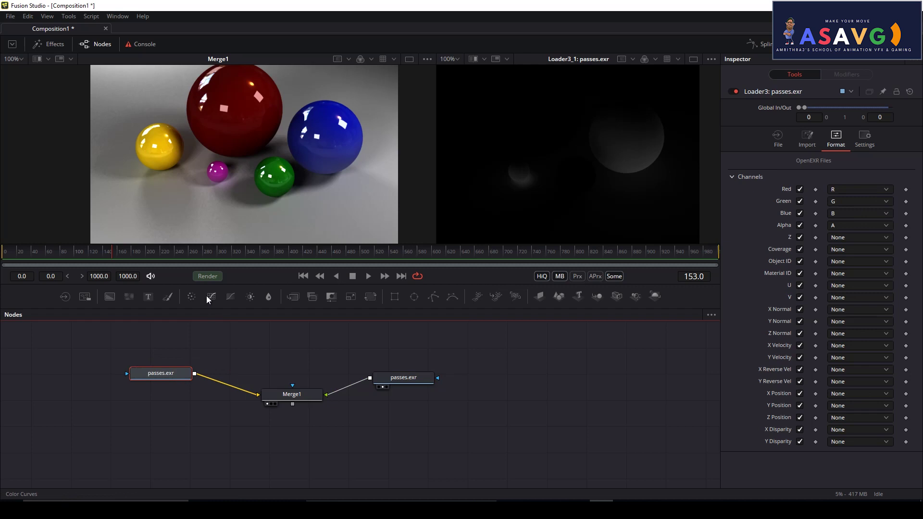
{"action": "left_click_drag", "start_coordinate": [231, 297], "coordinate": [333, 385]}
{"action": "left_click_drag", "start_coordinate": [393, 382], "coordinate": [426, 373]}
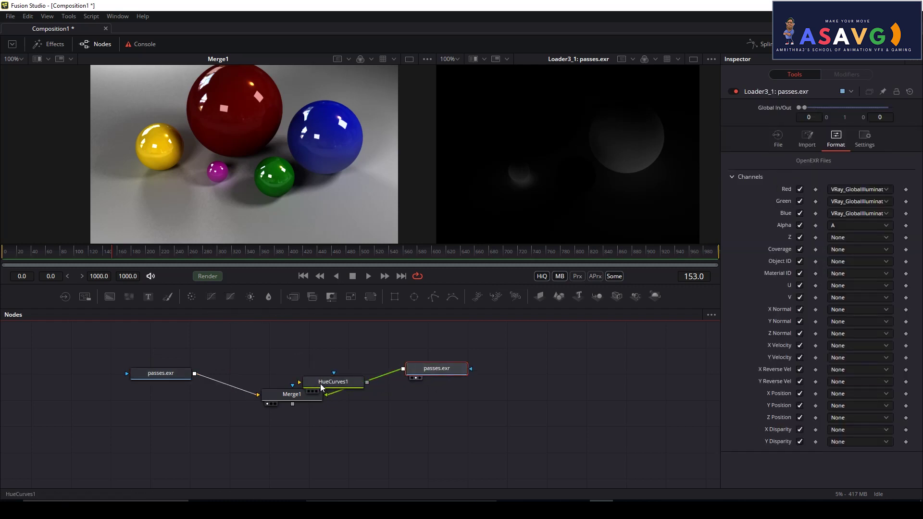
{"action": "left_click", "coordinate": [321, 388]}
{"action": "key", "text": "Delete"}
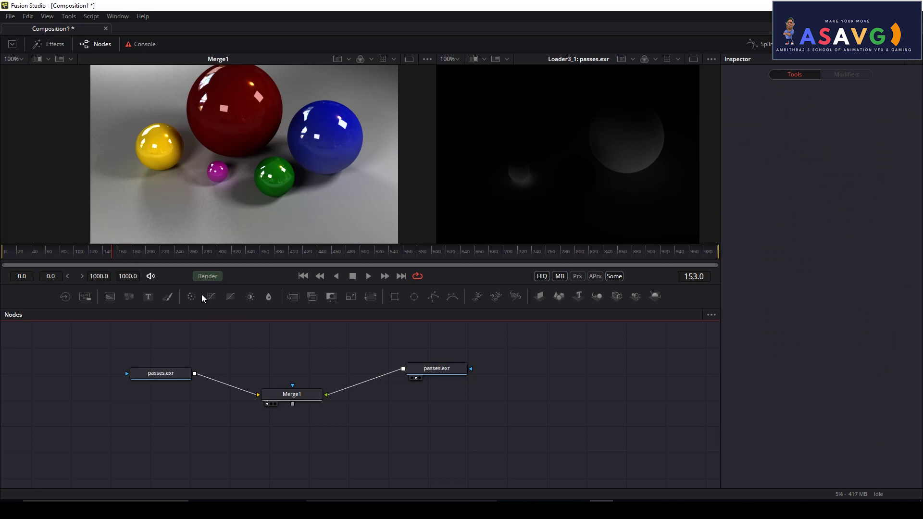
Insert a Color Curves node between the global illumination loader and Merge1, and undo the trial curve adjustment
{"action": "left_click_drag", "start_coordinate": [211, 297], "coordinate": [361, 380]}
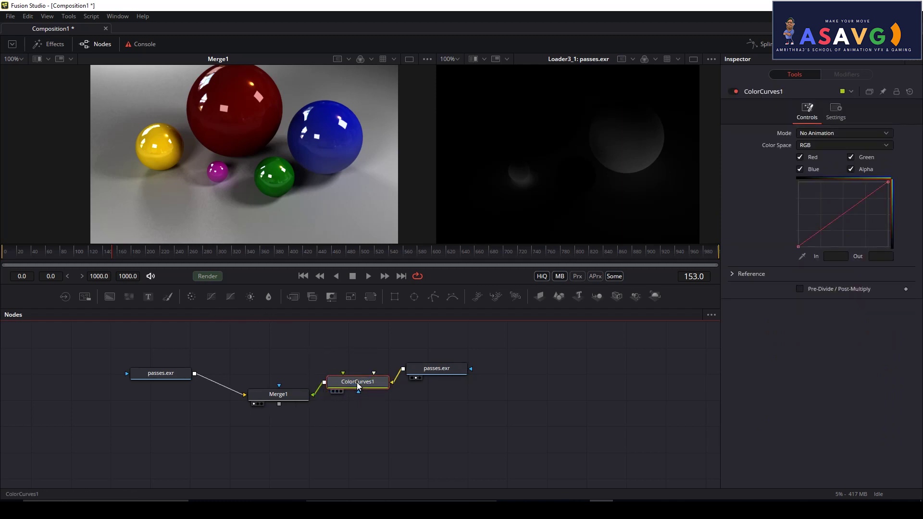
{"action": "left_click_drag", "start_coordinate": [825, 227], "coordinate": [819, 195]}
{"action": "key", "text": "ctrl+z"}
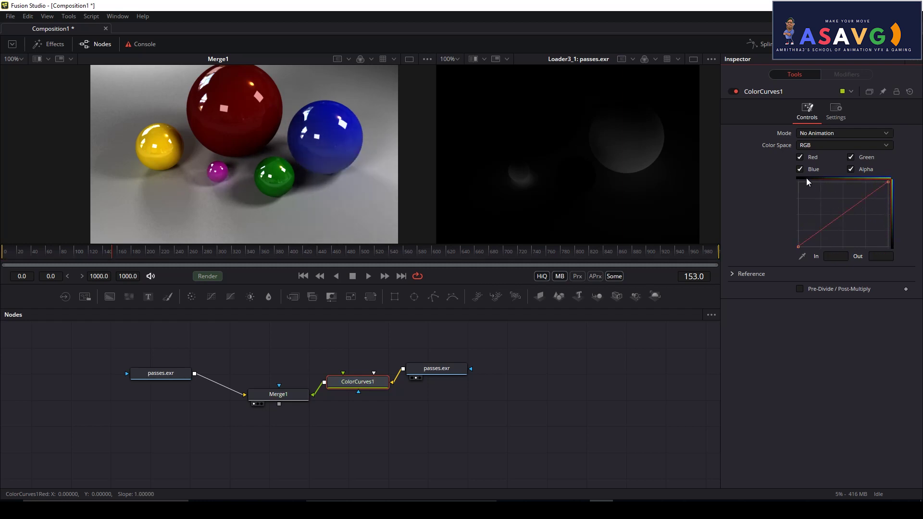
Exclude red and green from ColorCurves1, lift the blue curve, and undo the extreme extra curve point
{"action": "left_click", "coordinate": [800, 158]}
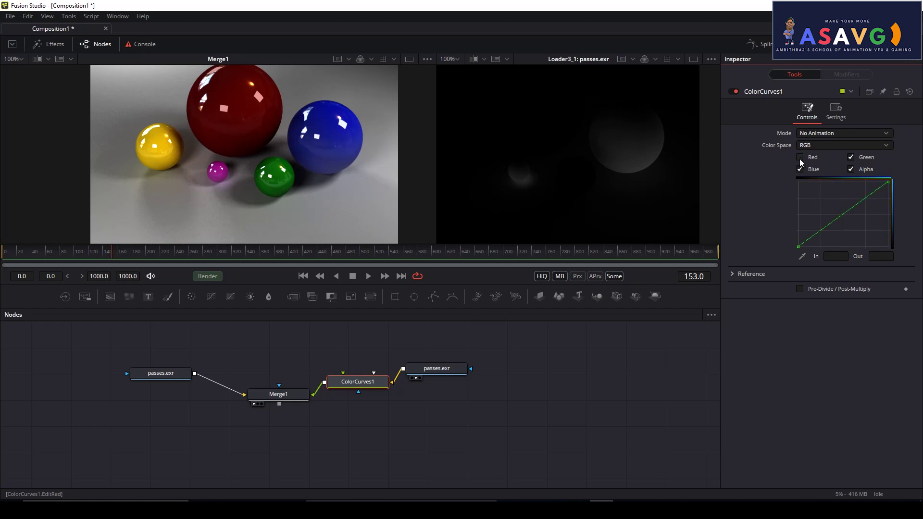
{"action": "left_click", "coordinate": [851, 158]}
{"action": "left_click", "coordinate": [853, 171]}
{"action": "left_click", "coordinate": [849, 170]}
{"action": "left_click_drag", "start_coordinate": [839, 215], "coordinate": [802, 181]}
{"action": "left_click", "coordinate": [907, 432]}
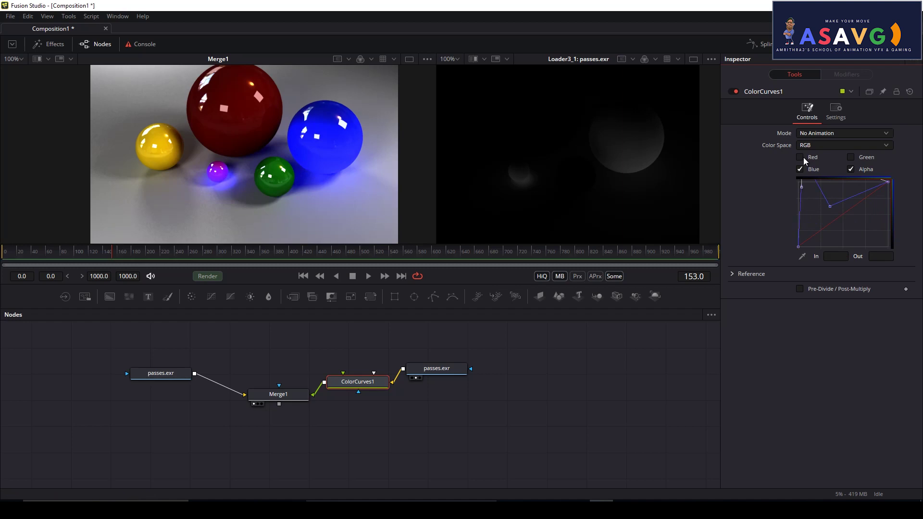
{"action": "key", "text": "ctrl+z"}
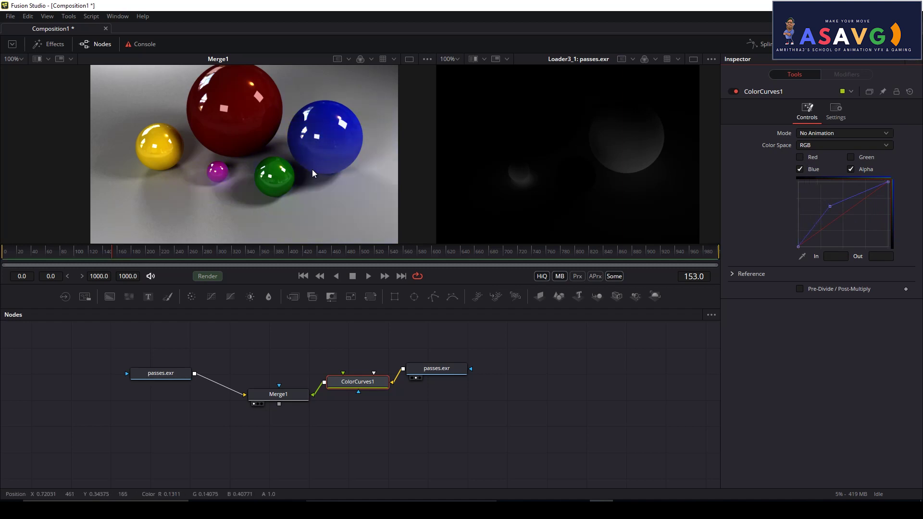
Shift the node network aside and show the original passes.exr loader in the first viewer
{"action": "left_click_drag", "start_coordinate": [423, 435], "coordinate": [390, 434]}
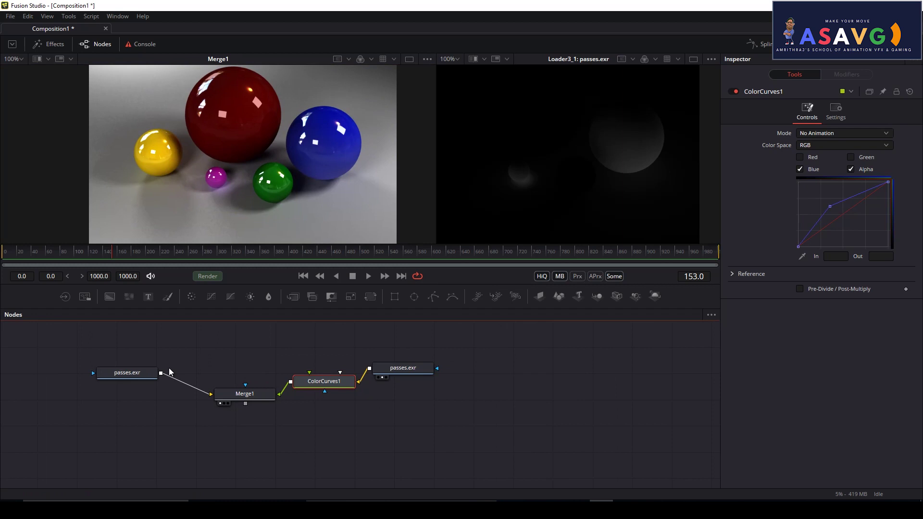
{"action": "left_click_drag", "start_coordinate": [75, 346], "coordinate": [455, 422]}
{"action": "left_click_drag", "start_coordinate": [394, 368], "coordinate": [340, 360]}
{"action": "left_click", "coordinate": [75, 366]}
{"action": "key", "text": "1"}
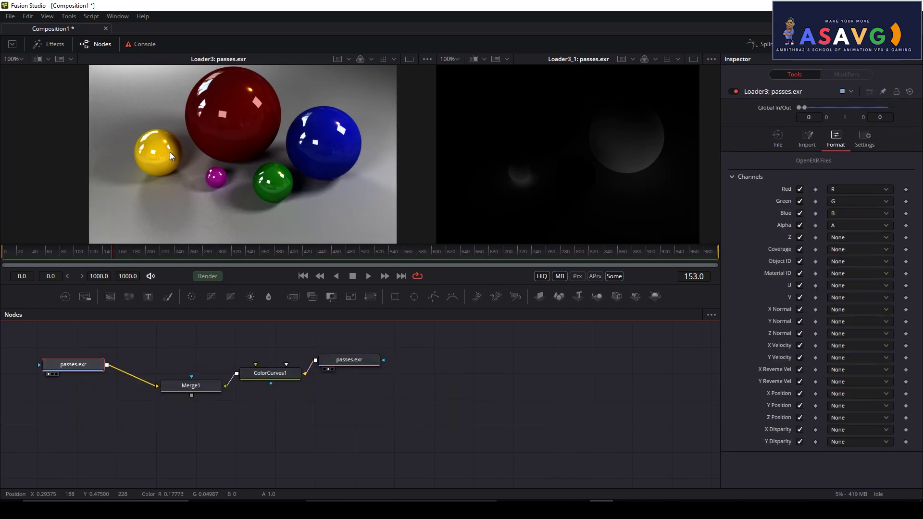
Paste two copies of the original passes.exr loader beside the existing network and show the second copy in the second viewer
{"action": "scroll", "coordinate": [367, 396], "scroll_direction": "right", "scroll_amount": 3}
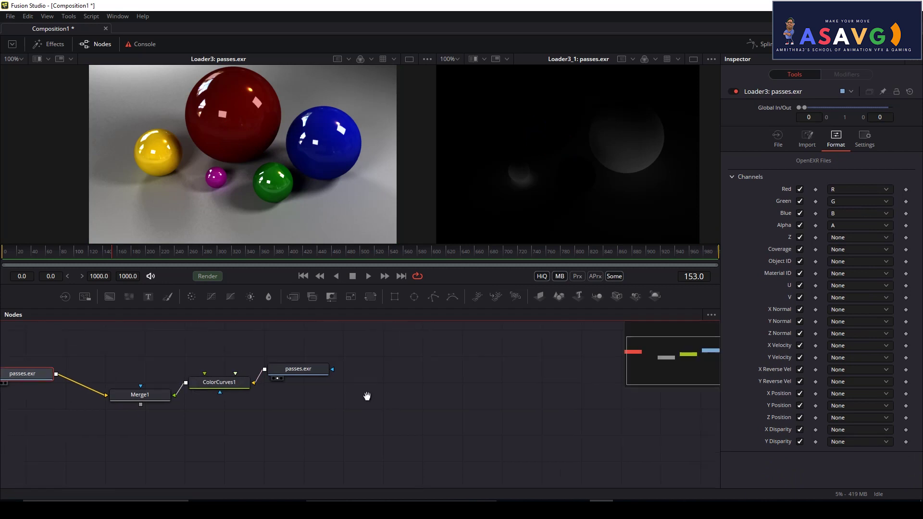
{"action": "key", "text": "ctrl+v"}
{"action": "key", "text": "2"}
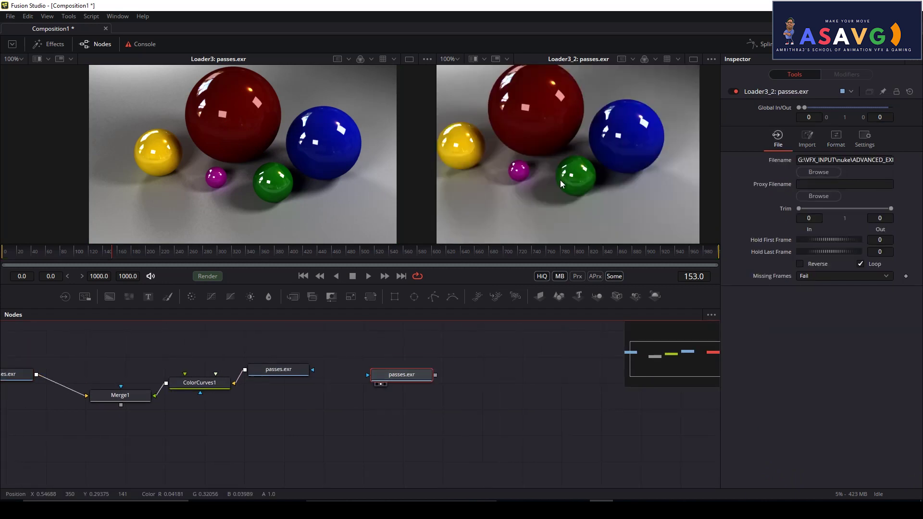
{"action": "left_click_drag", "start_coordinate": [405, 380], "coordinate": [392, 392]}
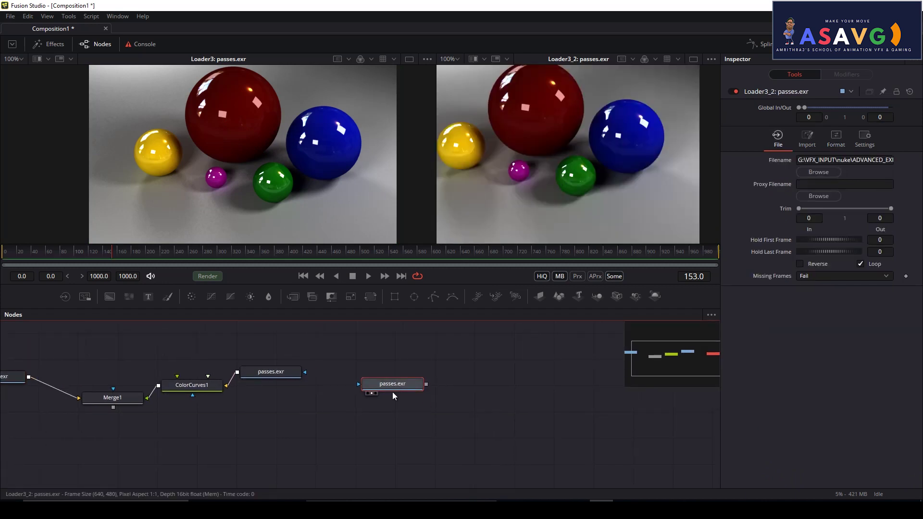
{"action": "key", "text": "ctrl+v"}
{"action": "key", "text": "2"}
{"action": "left_click_drag", "start_coordinate": [500, 395], "coordinate": [507, 376]}
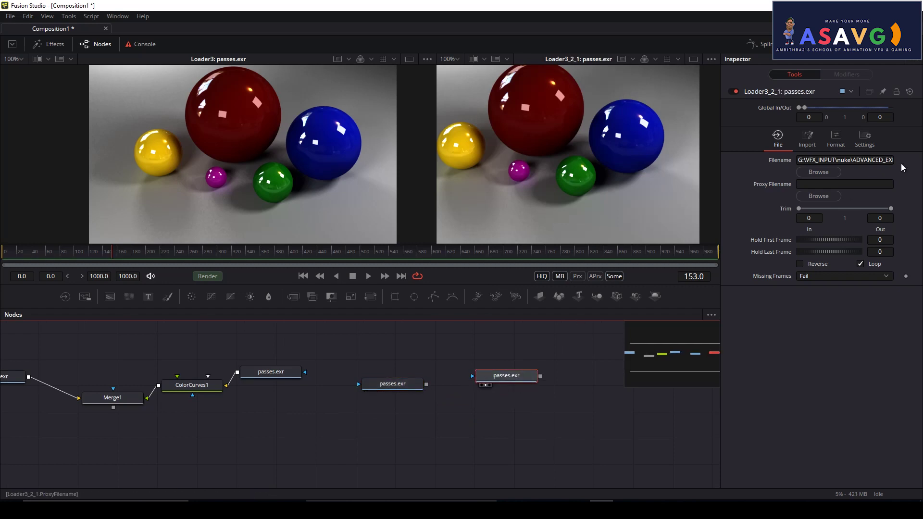
Set the second pasted loader's red, green and blue channels all to VRay_GlobalIllumination.G
{"action": "left_click", "coordinate": [835, 145]}
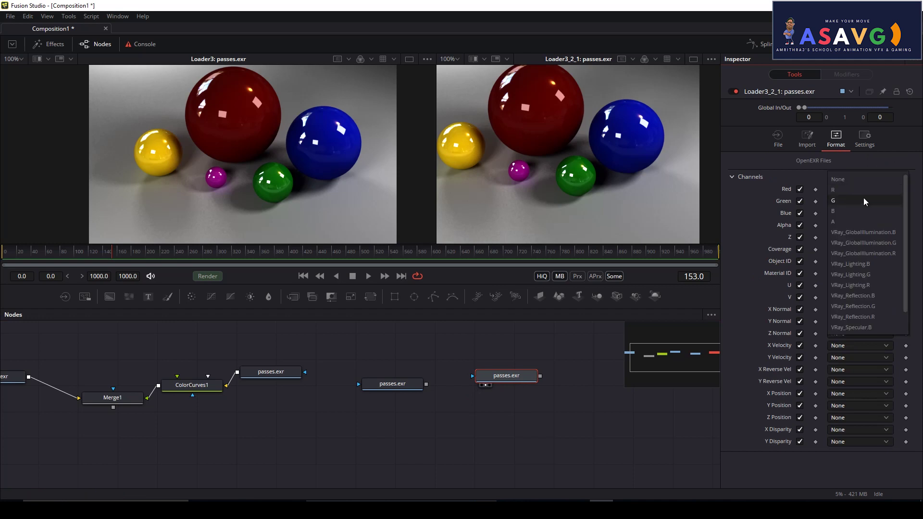
{"action": "left_click", "coordinate": [860, 244]}
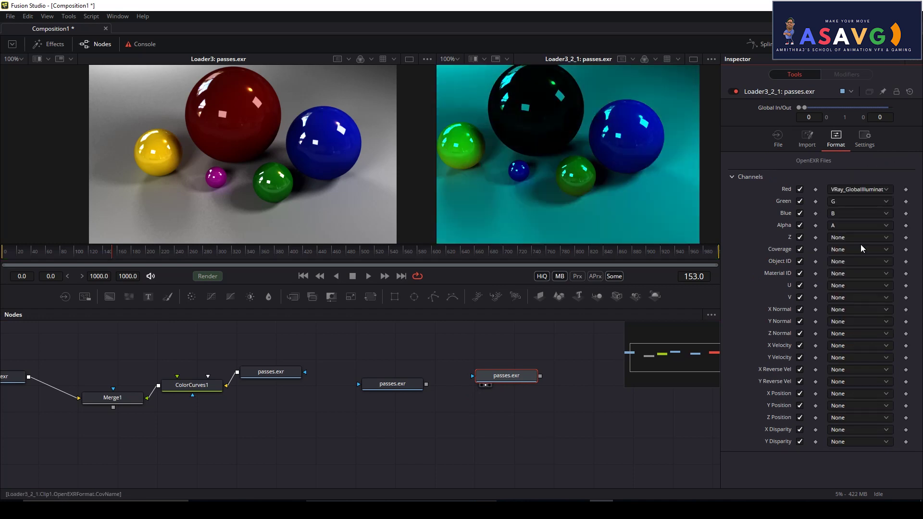
{"action": "left_click", "coordinate": [867, 201]}
{"action": "left_click", "coordinate": [875, 247]}
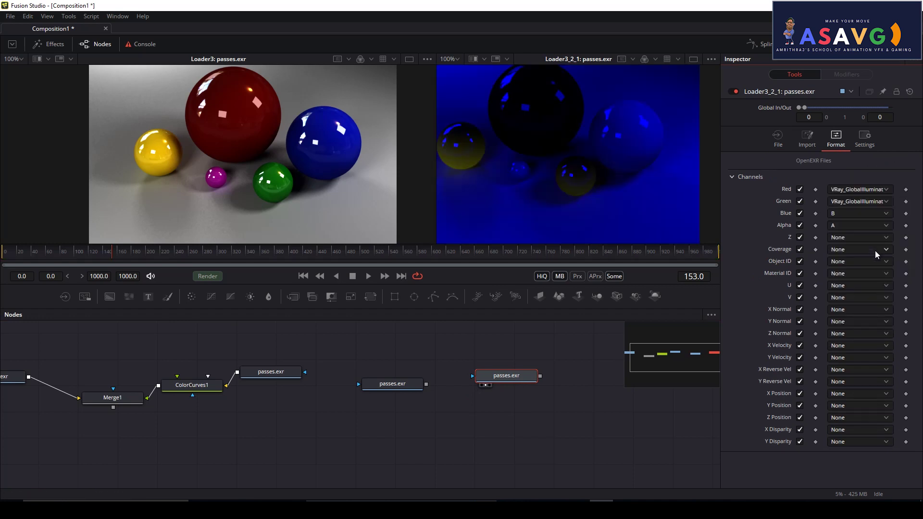
{"action": "left_click", "coordinate": [866, 214]}
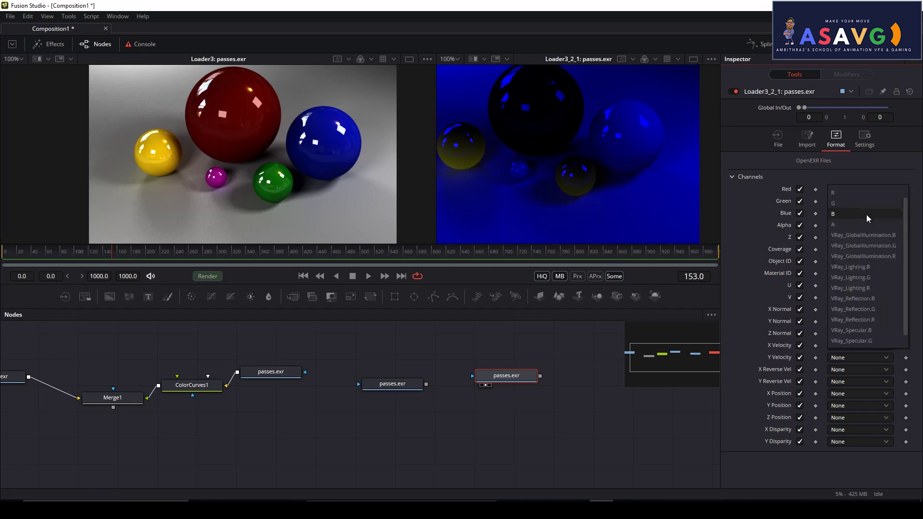
{"action": "left_click", "coordinate": [873, 245]}
{"action": "left_click_drag", "start_coordinate": [508, 222], "coordinate": [487, 235]}
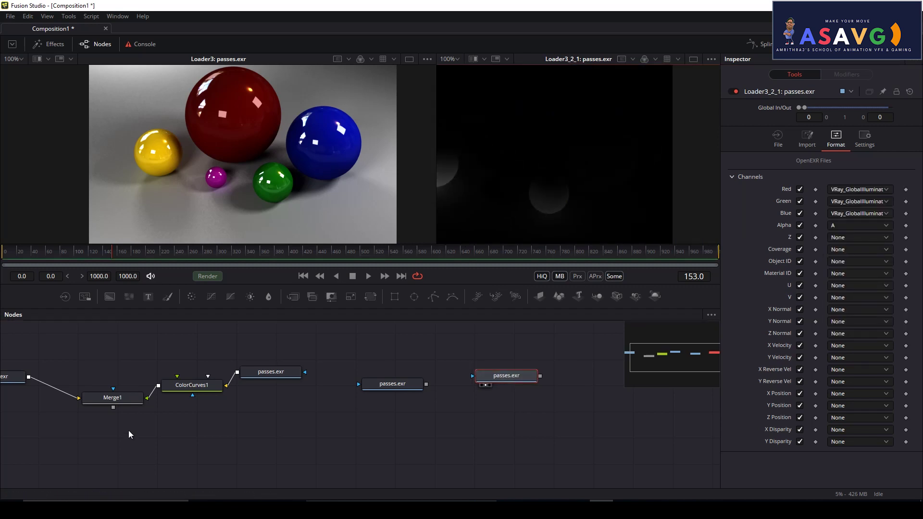
Show the VRay_GlobalIllumination.B loader in the first viewer and compare it side by side with the VRay_GlobalIllumination.G pass
{"action": "left_click_drag", "start_coordinate": [128, 430], "coordinate": [159, 439]}
{"action": "mouse_move", "coordinate": [272, 396]}
{"action": "left_mouse_down"}
{"action": "mouse_move", "coordinate": [253, 399]}
{"action": "mouse_move", "coordinate": [267, 399]}
{"action": "left_mouse_up"}
{"action": "left_click_drag", "start_coordinate": [339, 391], "coordinate": [255, 167]}
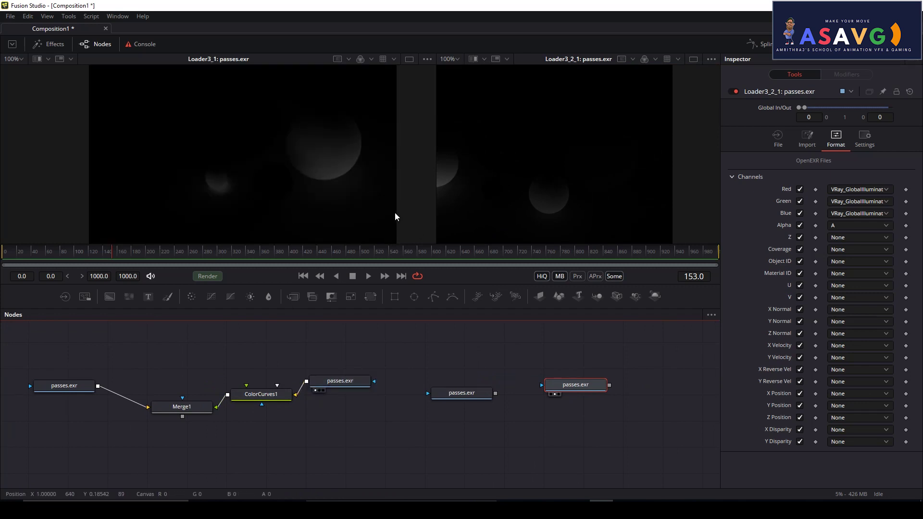
{"action": "left_click_drag", "start_coordinate": [365, 244], "coordinate": [365, 244]}
{"action": "left_click_drag", "start_coordinate": [416, 227], "coordinate": [326, 216]}
{"action": "left_click_drag", "start_coordinate": [525, 207], "coordinate": [675, 198]}
{"action": "left_click_drag", "start_coordinate": [574, 195], "coordinate": [515, 180]}
{"action": "left_click_drag", "start_coordinate": [435, 225], "coordinate": [319, 217]}
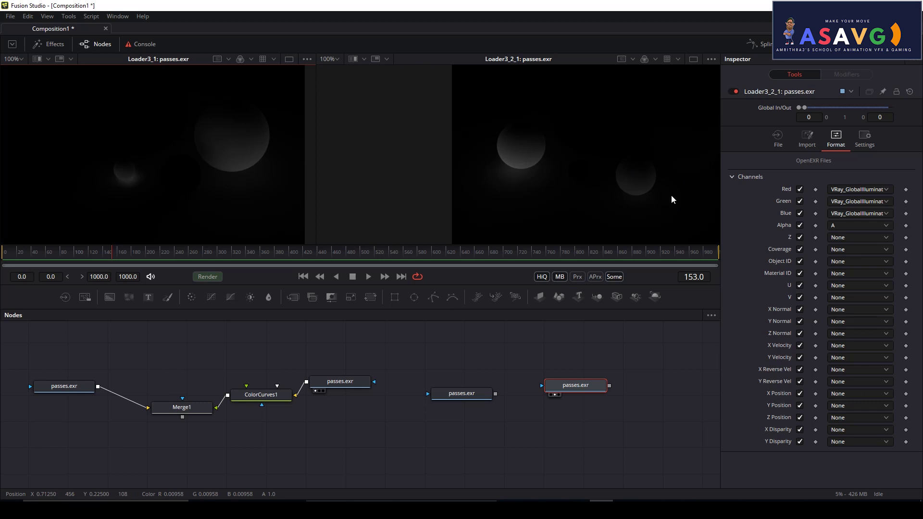
{"action": "left_click_drag", "start_coordinate": [671, 194], "coordinate": [666, 189]}
Add a Merge node with the unmodified pasted loader as background and the VRay_GlobalIllumination.G loader as foreground, shown in the second viewer
{"action": "left_click_drag", "start_coordinate": [512, 411], "coordinate": [491, 408]}
{"action": "left_click", "coordinate": [489, 418]}
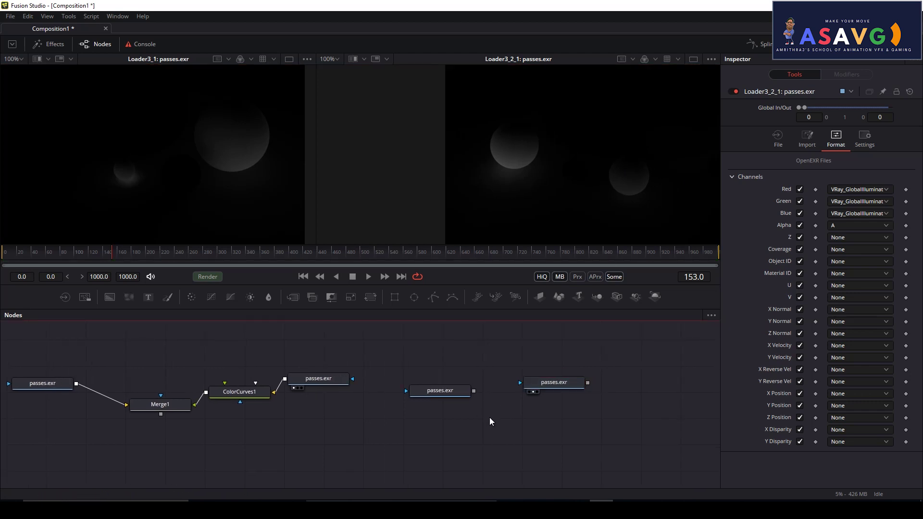
{"action": "key", "text": "shift+space"}
{"action": "type", "text": "mer"}
{"action": "left_click", "coordinate": [443, 358]}
{"action": "left_click_drag", "start_coordinate": [557, 384], "coordinate": [593, 389]}
{"action": "left_click_drag", "start_coordinate": [490, 410], "coordinate": [453, 390]}
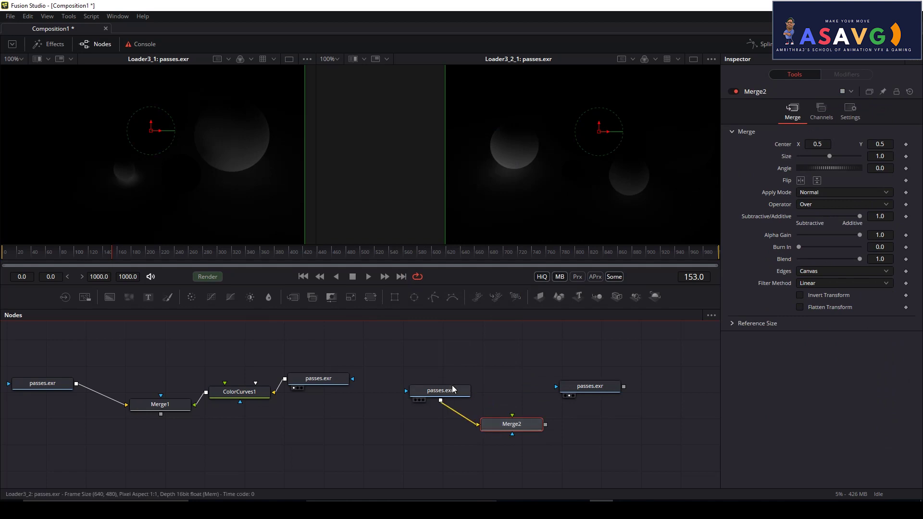
{"action": "left_click_drag", "start_coordinate": [512, 416], "coordinate": [524, 186]}
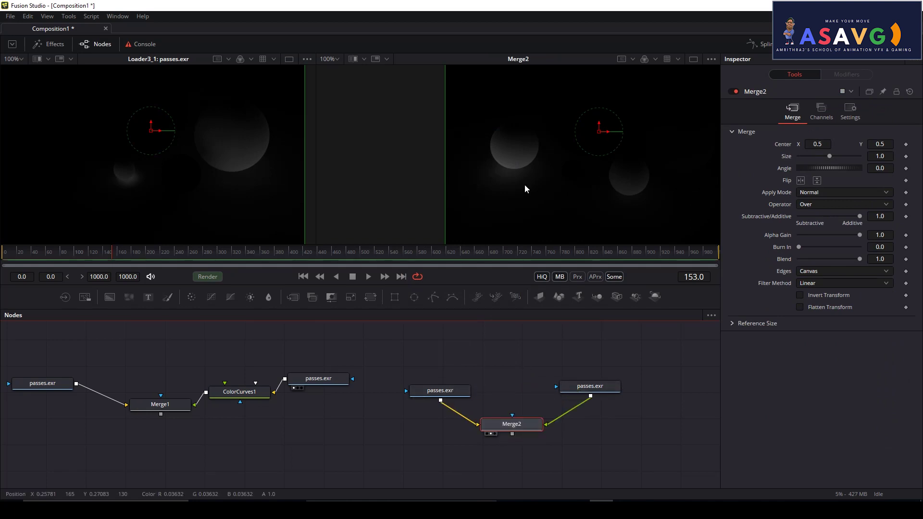
{"action": "left_click_drag", "start_coordinate": [511, 424], "coordinate": [516, 419]}
Set Merge2's Apply Mode to Screen, check the global illumination pass, and show Merge2 in the second viewer
{"action": "left_click", "coordinate": [834, 192]}
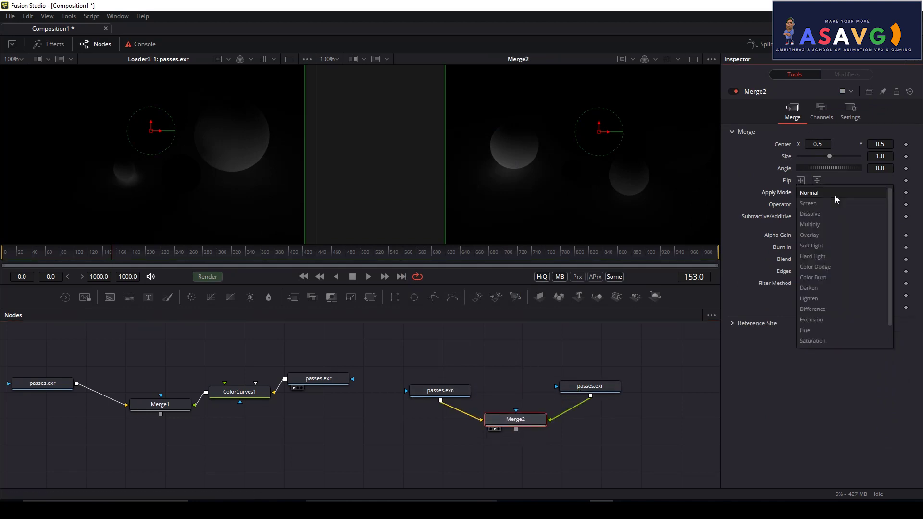
{"action": "left_click", "coordinate": [825, 202]}
{"action": "left_click_drag", "start_coordinate": [577, 433], "coordinate": [486, 429]}
{"action": "left_click_drag", "start_coordinate": [498, 383], "coordinate": [541, 139]}
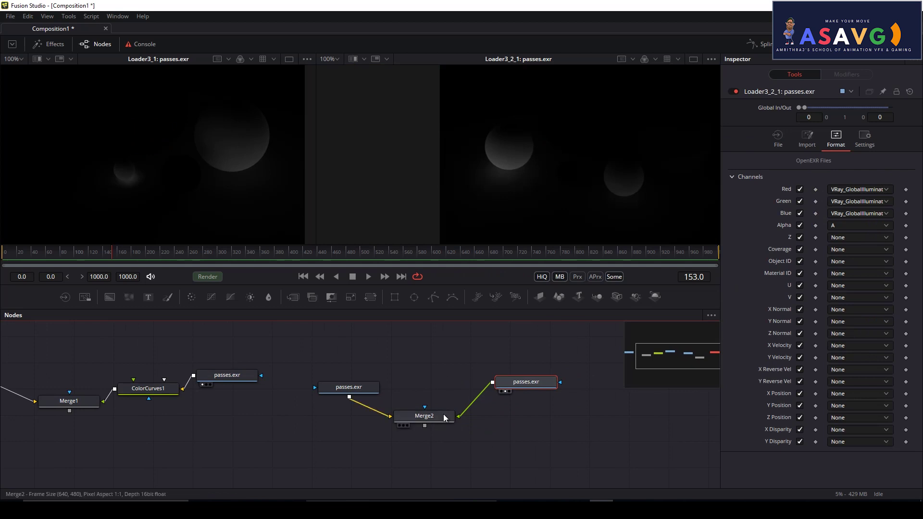
{"action": "key", "text": "2"}
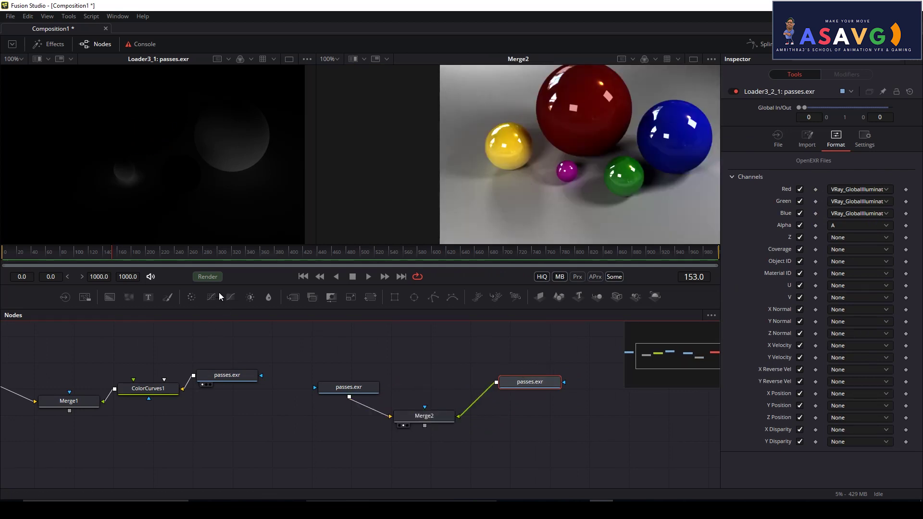
Insert a Color Curves node between the VRay_GlobalIllumination.G loader and Merge2, and raise its curve steeply
{"action": "left_click", "coordinate": [212, 297]}
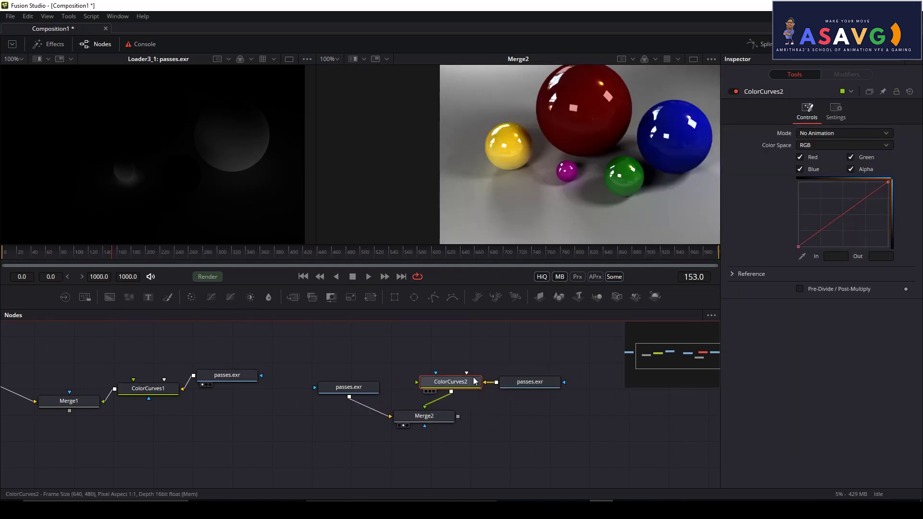
{"action": "left_click_drag", "start_coordinate": [840, 219], "coordinate": [821, 175]}
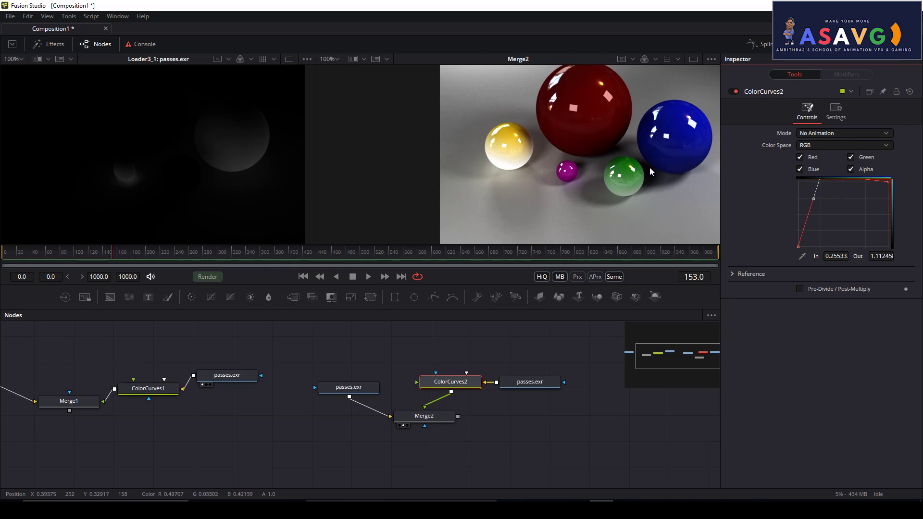
Delete the added point from ColorCurves2's curve and space out ColorCurves2 and the VRay_GlobalIllumination.G loader in the node graph
{"action": "left_click_drag", "start_coordinate": [814, 199], "coordinate": [824, 209]}
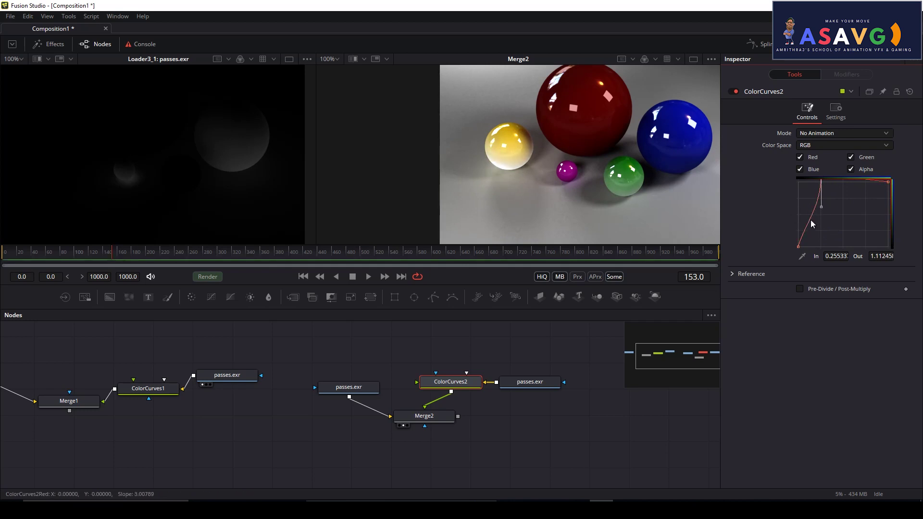
{"action": "key", "text": "Delete"}
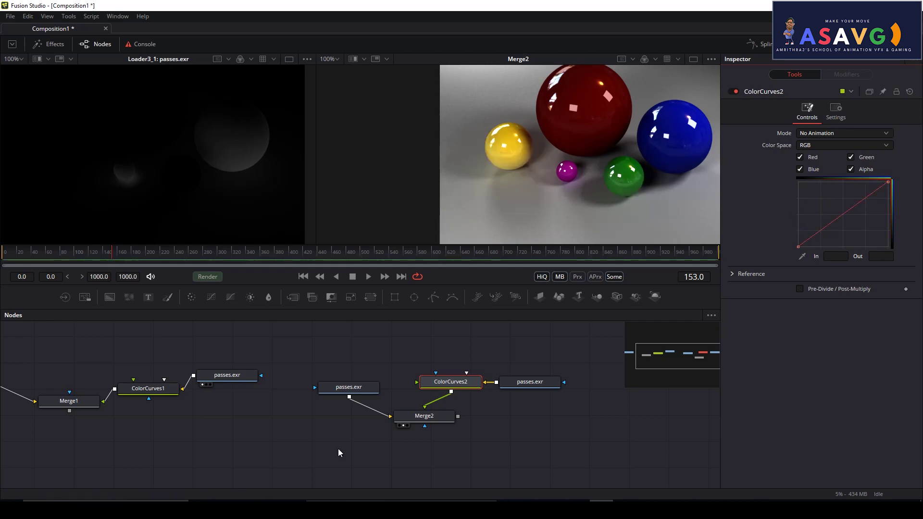
{"action": "left_click_drag", "start_coordinate": [533, 386], "coordinate": [546, 377]}
{"action": "left_click_drag", "start_coordinate": [448, 387], "coordinate": [440, 381]}
{"action": "left_click_drag", "start_coordinate": [519, 378], "coordinate": [536, 371]}
{"action": "left_click_drag", "start_coordinate": [478, 394], "coordinate": [441, 401]}
{"action": "left_click", "coordinate": [405, 381]}
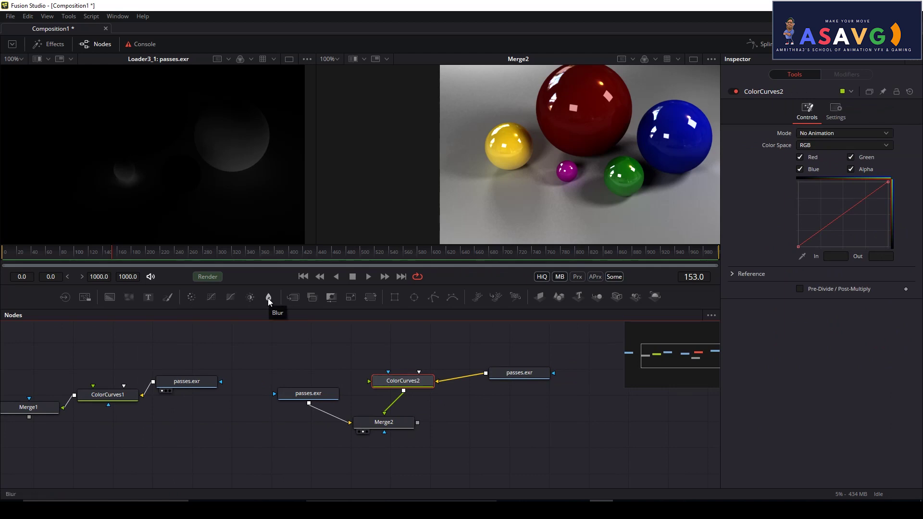
Insert a Glow node between the VRay_GlobalIllumination.G loader and ColorCurves2, show Merge2 in the second viewer, and set Glow to 0.976
{"action": "left_click_drag", "start_coordinate": [508, 376], "coordinate": [537, 359]}
{"action": "key", "text": "shift+space"}
{"action": "type", "text": "glow"}
{"action": "left_click", "coordinate": [443, 357]}
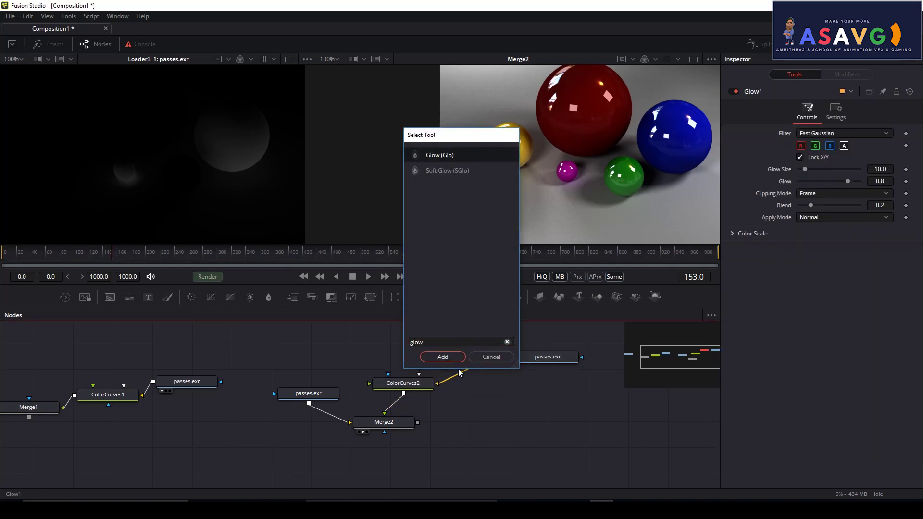
{"action": "left_click_drag", "start_coordinate": [473, 361], "coordinate": [559, 195]}
{"action": "left_click_drag", "start_coordinate": [537, 360], "coordinate": [562, 185]}
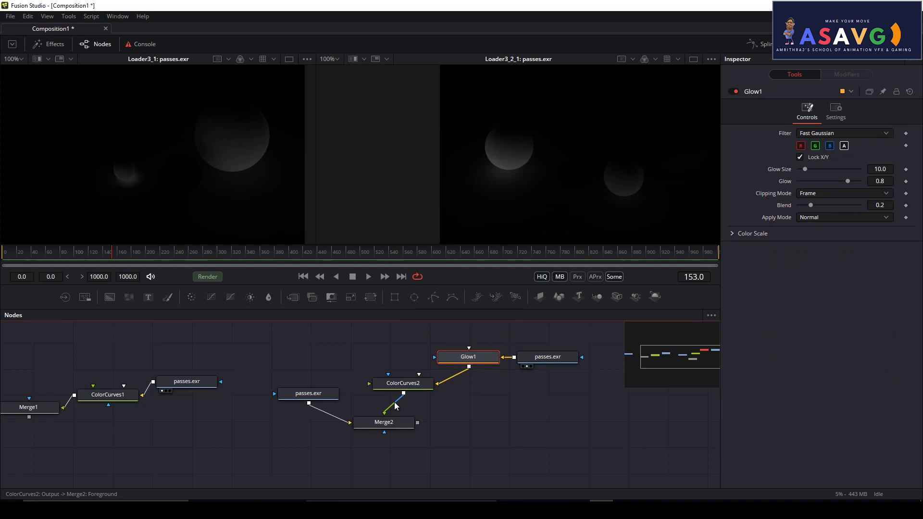
{"action": "left_click_drag", "start_coordinate": [399, 425], "coordinate": [498, 135]}
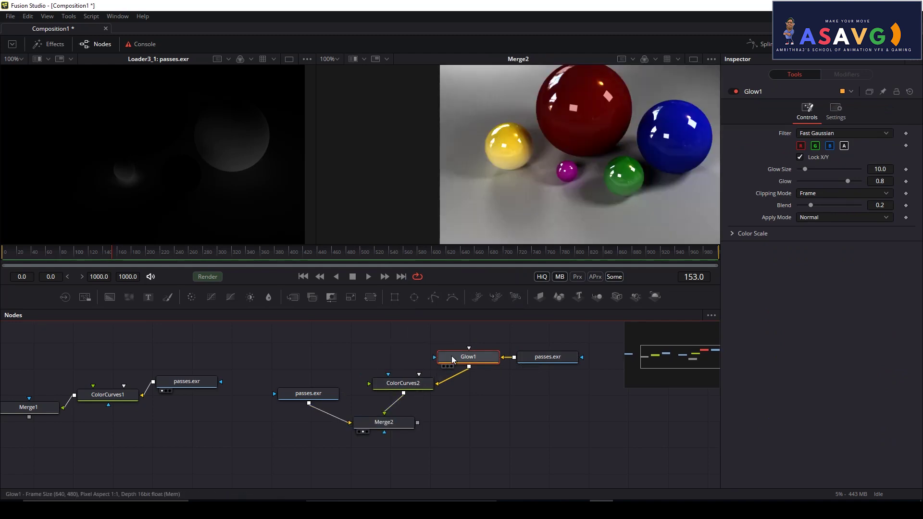
{"action": "left_click_drag", "start_coordinate": [856, 184], "coordinate": [859, 185]}
Paste a copy of the Glow node between ColorCurves1 and Merge1, and show Merge1 in the first viewer beside Merge2
{"action": "left_click_drag", "start_coordinate": [412, 381], "coordinate": [513, 386]}
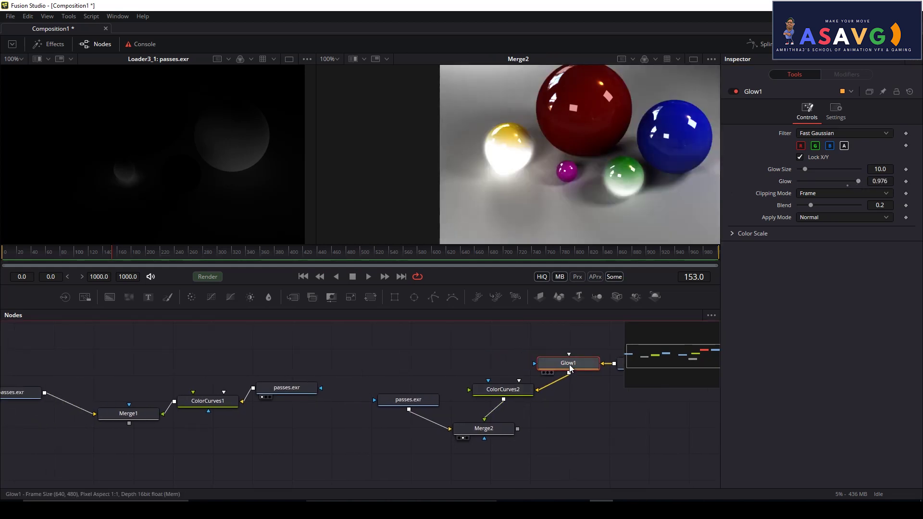
{"action": "left_click_drag", "start_coordinate": [219, 417], "coordinate": [276, 417]}
{"action": "left_click", "coordinate": [280, 403]}
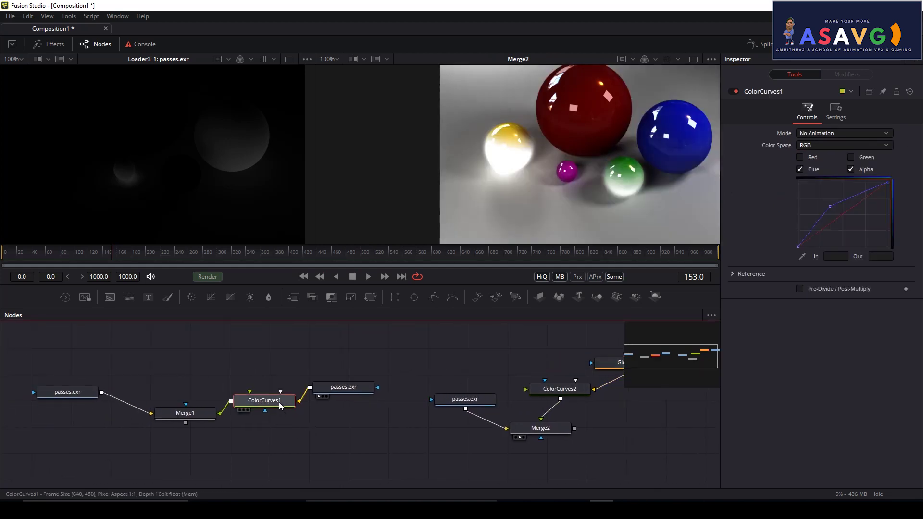
{"action": "key", "text": "ctrl+v"}
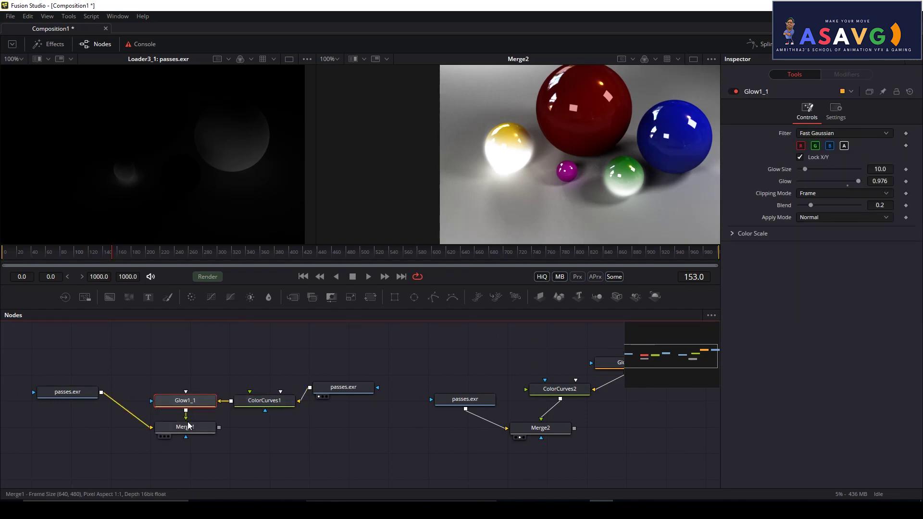
{"action": "left_click_drag", "start_coordinate": [188, 425], "coordinate": [189, 180]}
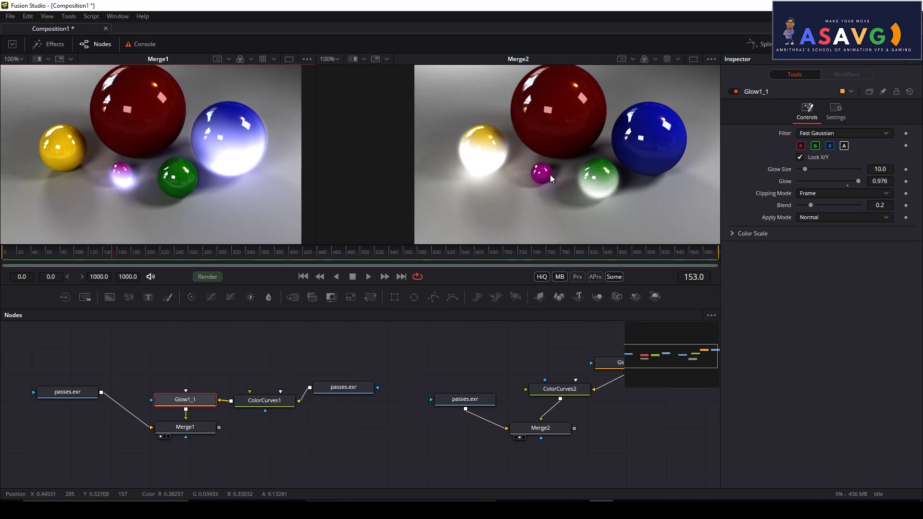
{"action": "left_click_drag", "start_coordinate": [296, 413], "coordinate": [286, 384]}
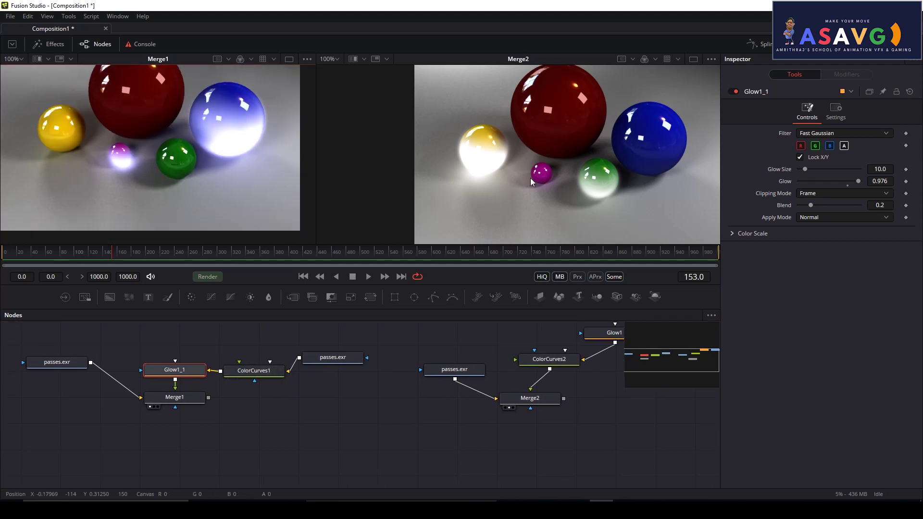
{"action": "mouse_move", "coordinate": [392, 423]}
{"action": "left_mouse_down"}
{"action": "mouse_move", "coordinate": [340, 426]}
{"action": "mouse_move", "coordinate": [388, 424]}
{"action": "left_mouse_up"}
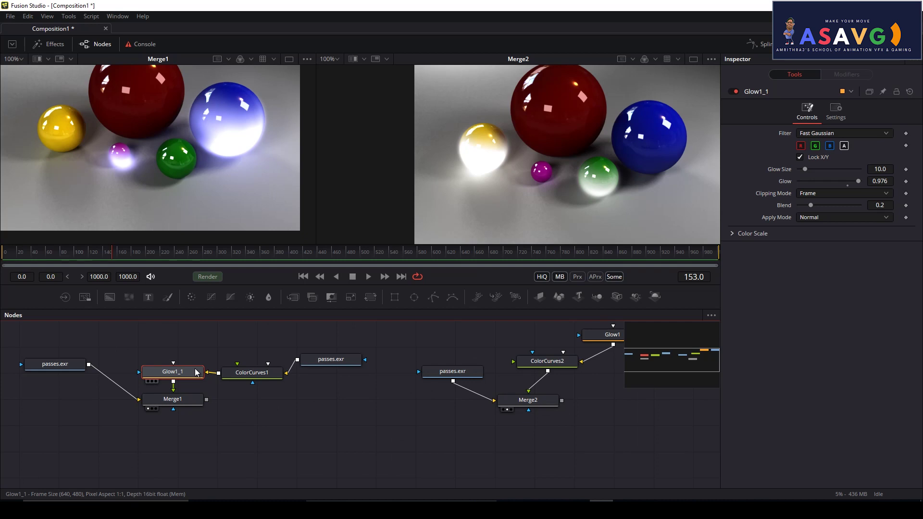
Delete the Glow node feeding Merge1 to compare the result without it, and undo the deletion
{"action": "key", "text": "Delete"}
{"action": "left_click_drag", "start_coordinate": [305, 402], "coordinate": [221, 407]}
{"action": "left_click_drag", "start_coordinate": [402, 404], "coordinate": [382, 410]}
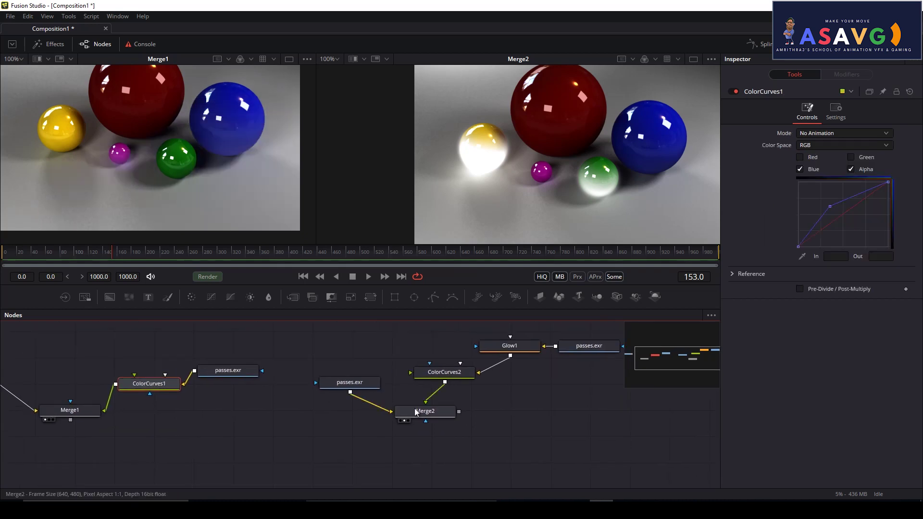
{"action": "key", "text": "ctrl+z"}
Paste two copies of the unmodified passes.exr loader beyond the Glow1 branch, showing the first copy in the second viewer
{"action": "left_click_drag", "start_coordinate": [287, 380], "coordinate": [367, 383]}
{"action": "left_click_drag", "start_coordinate": [553, 430], "coordinate": [332, 433]}
{"action": "left_click", "coordinate": [326, 379]}
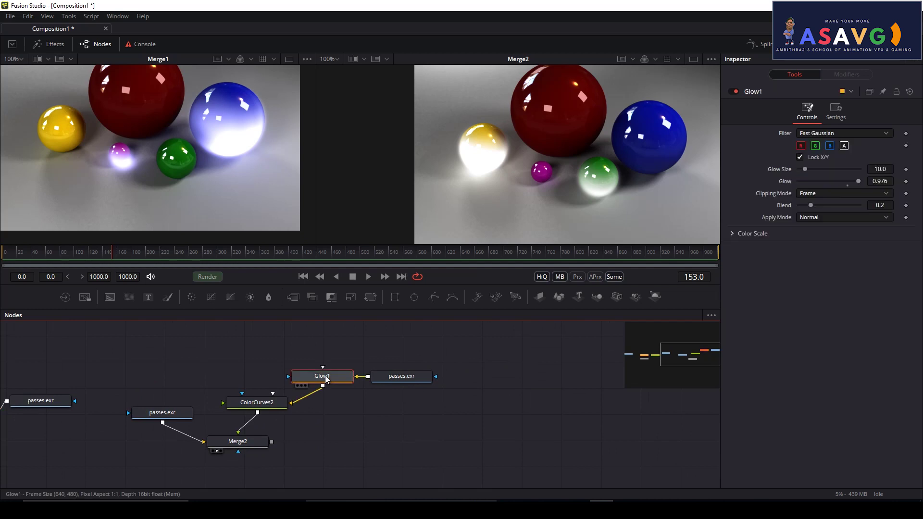
{"action": "left_click_drag", "start_coordinate": [204, 433], "coordinate": [216, 428]}
{"action": "left_click", "coordinate": [193, 409]}
{"action": "key", "text": "space"}
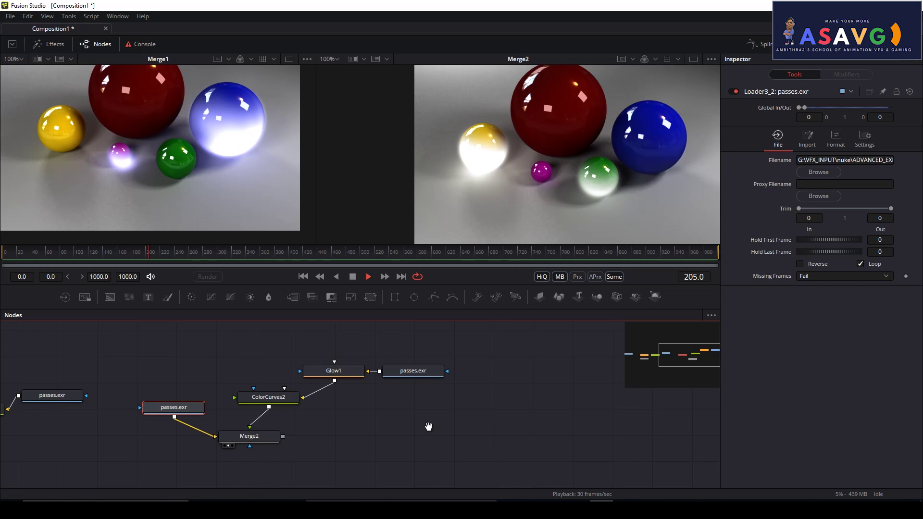
{"action": "left_click_drag", "start_coordinate": [428, 427], "coordinate": [284, 428]}
{"action": "left_click", "coordinate": [431, 393]}
{"action": "key", "text": "ctrl+v"}
{"action": "left_click_drag", "start_coordinate": [431, 393], "coordinate": [486, 161]}
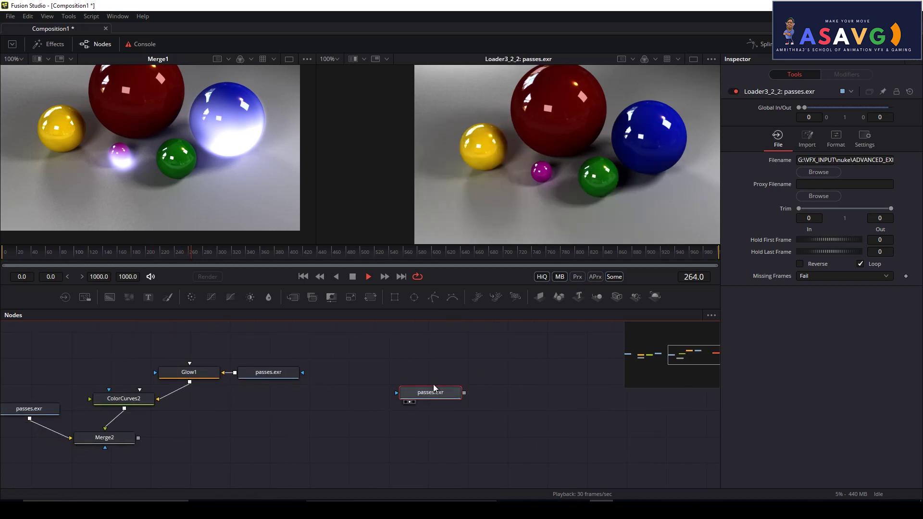
{"action": "left_click_drag", "start_coordinate": [434, 387], "coordinate": [412, 392]}
{"action": "key", "text": "ctrl+v"}
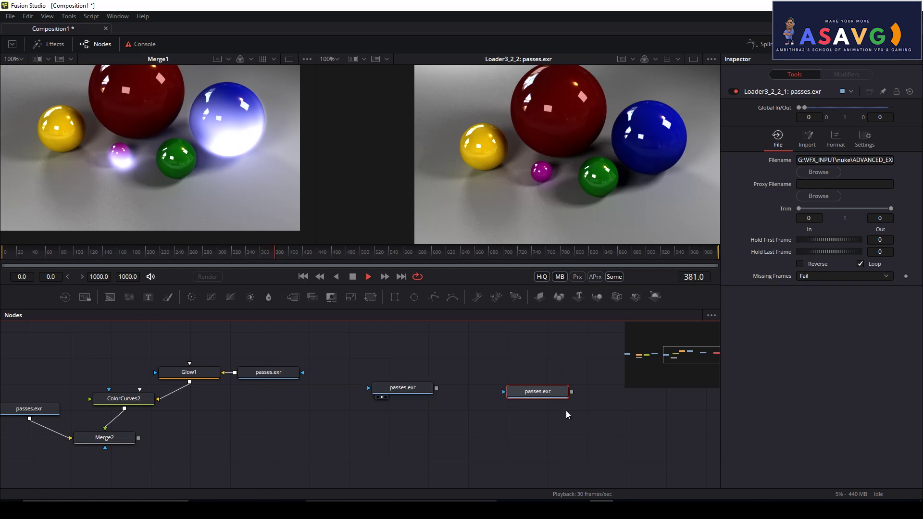
Map the second pasted loader's Red, Green and Blue channels to VRay_GlobalIllumination.R, view it in the second viewer, and space out both loaders
{"action": "left_click", "coordinate": [836, 137]}
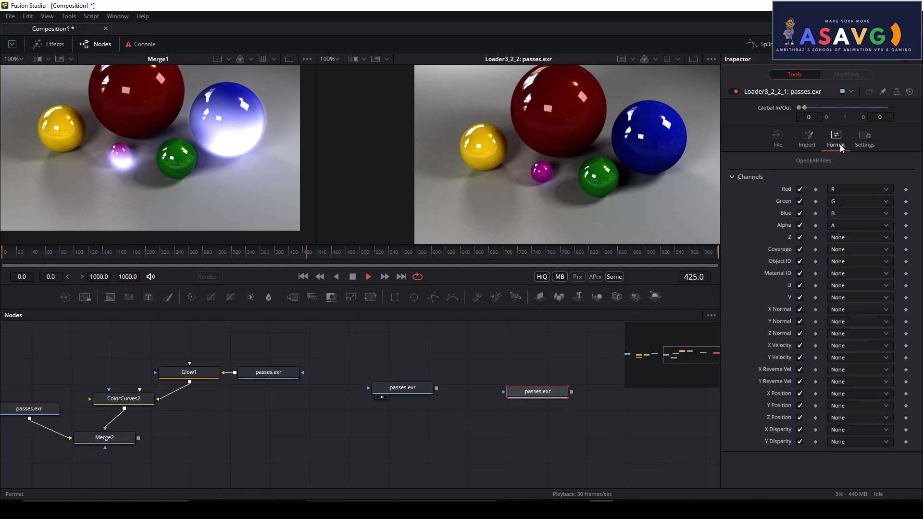
{"action": "left_click", "coordinate": [860, 189]}
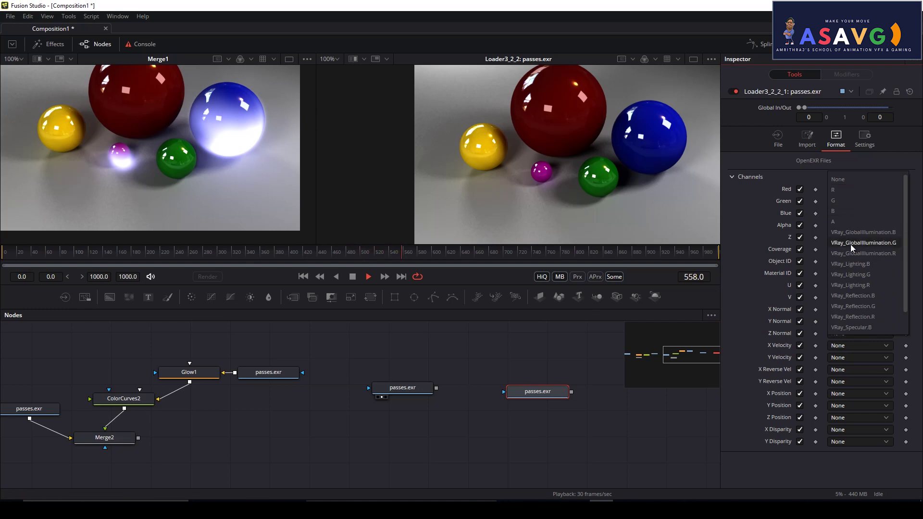
{"action": "left_click", "coordinate": [863, 253]}
{"action": "left_click", "coordinate": [860, 202]}
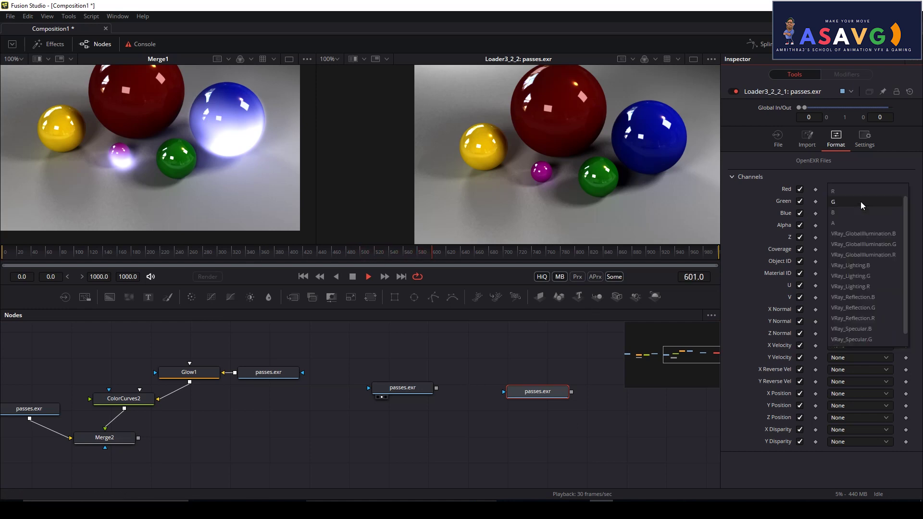
{"action": "left_click", "coordinate": [864, 244]}
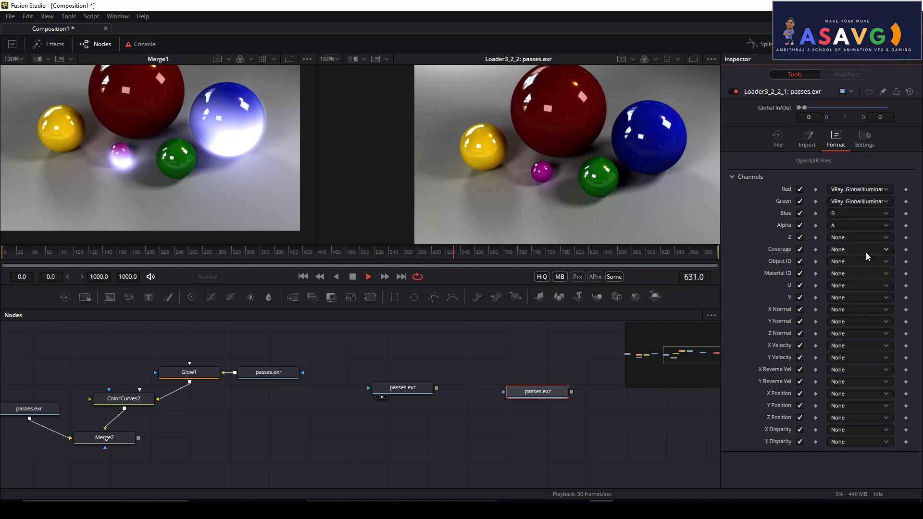
{"action": "left_click", "coordinate": [862, 214]}
{"action": "left_click", "coordinate": [860, 255]}
{"action": "key", "text": "2"}
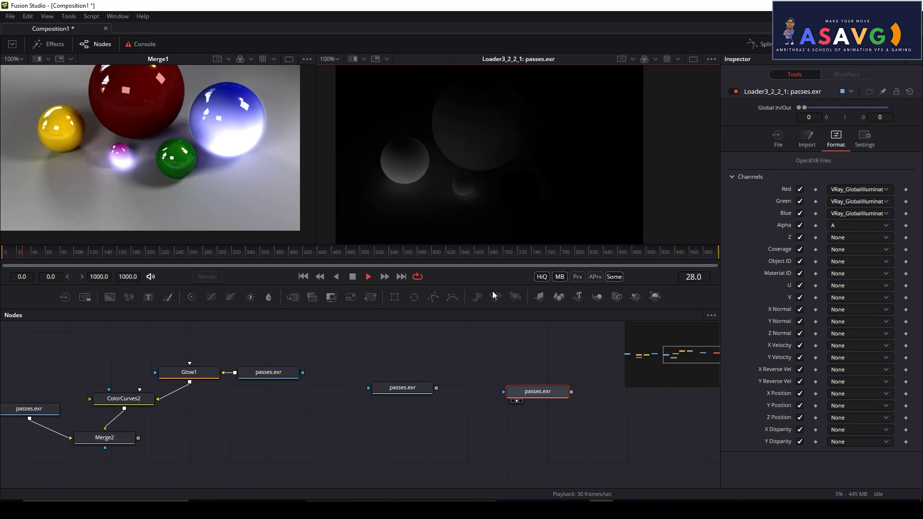
{"action": "left_click_drag", "start_coordinate": [536, 392], "coordinate": [524, 374]}
{"action": "left_click_drag", "start_coordinate": [418, 388], "coordinate": [406, 387]}
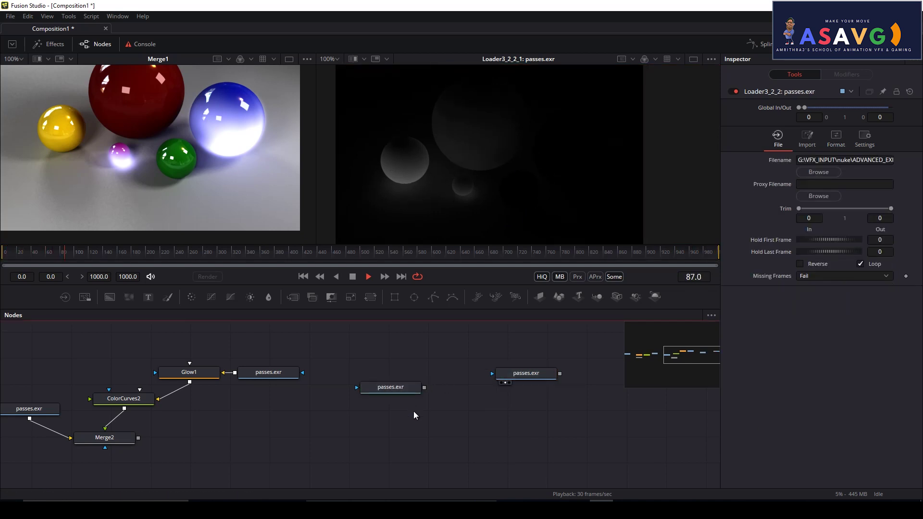
Add a Merge node with the unmodified pasted loader as background and the VRay_GlobalIllumination.R loader as foreground, shown in the second viewer
{"action": "key", "text": "ctrl+space"}
{"action": "type", "text": "mer"}
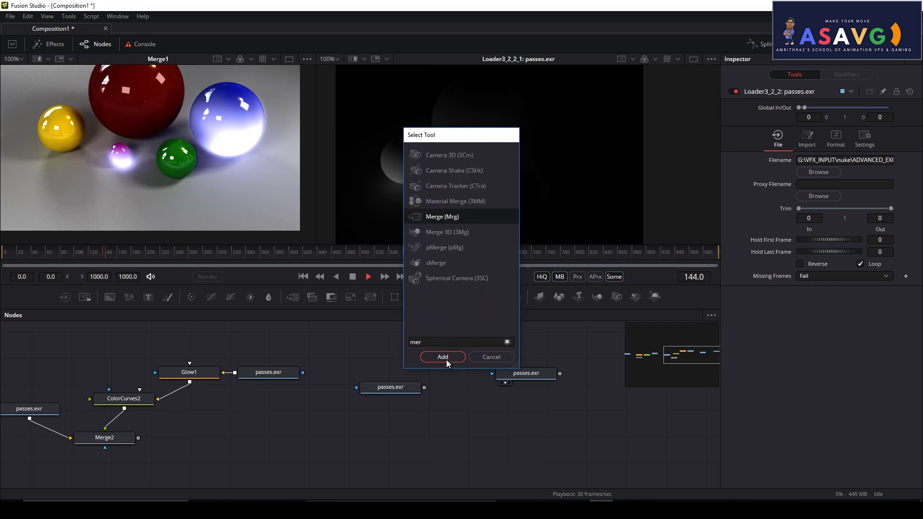
{"action": "left_click", "coordinate": [443, 356]}
{"action": "left_click_drag", "start_coordinate": [445, 421], "coordinate": [406, 387]}
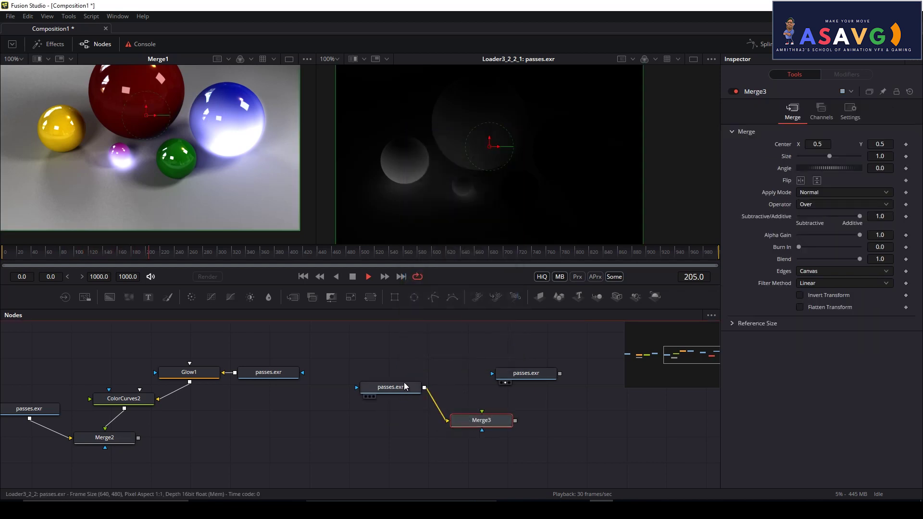
{"action": "left_click_drag", "start_coordinate": [483, 413], "coordinate": [525, 374]}
{"action": "key", "text": "2"}
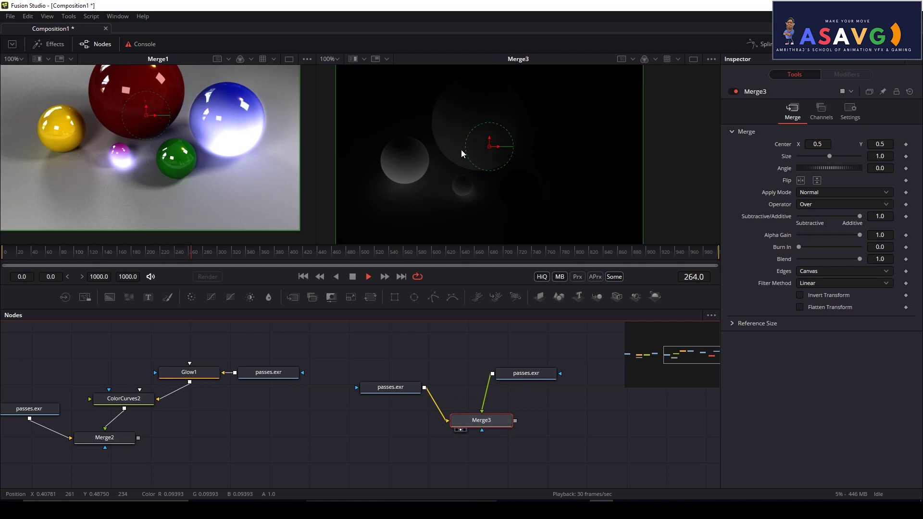
Try the Dissolve Apply Mode on Merge3
{"action": "left_click", "coordinate": [819, 197]}
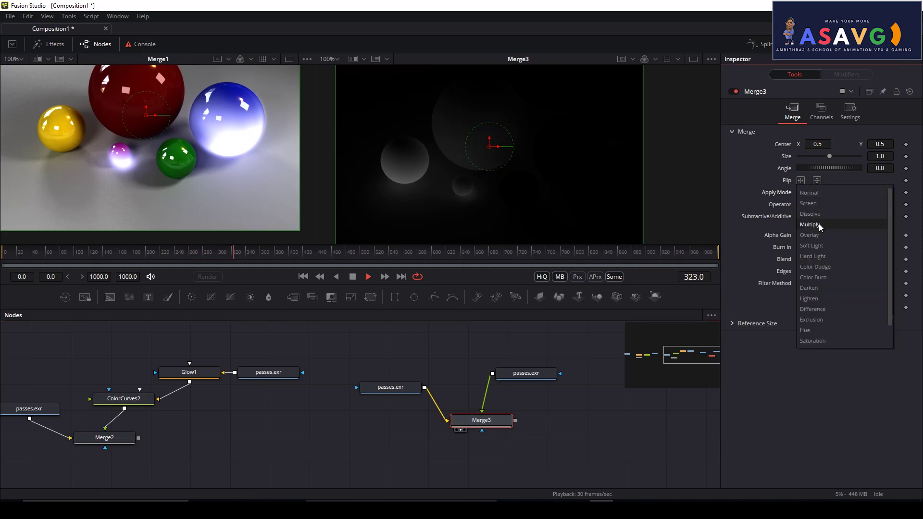
{"action": "left_click", "coordinate": [818, 212]}
{"action": "left_click", "coordinate": [818, 191]}
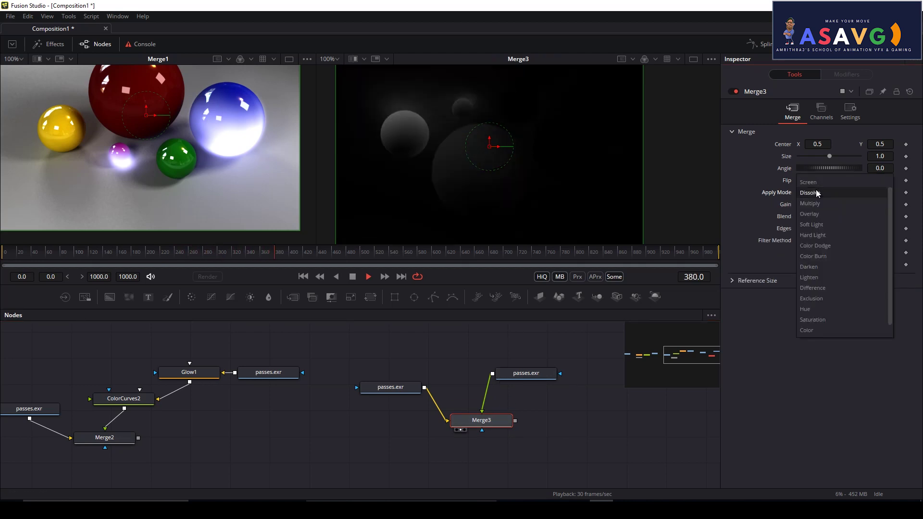
{"action": "left_click", "coordinate": [817, 195]}
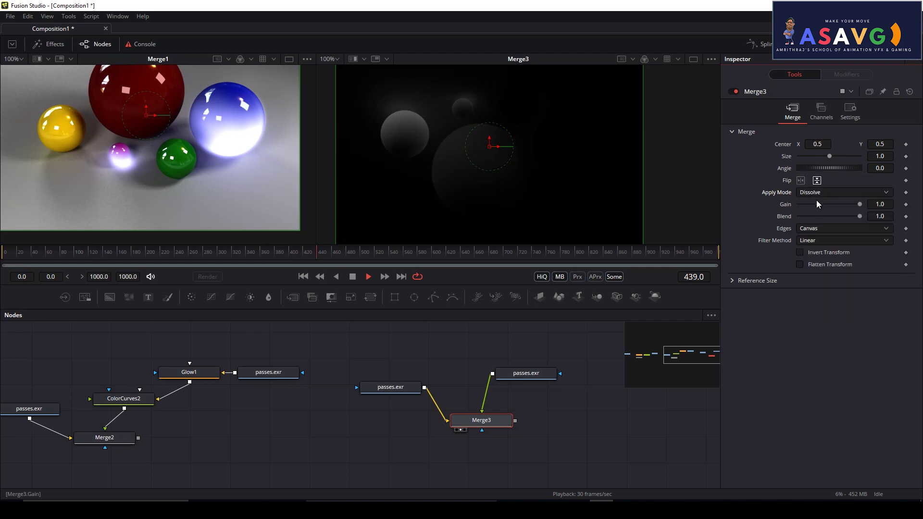
Try different combinations of horizontal and vertical flip on Merge3's foreground
{"action": "left_click", "coordinate": [817, 182]}
{"action": "left_click", "coordinate": [801, 181]}
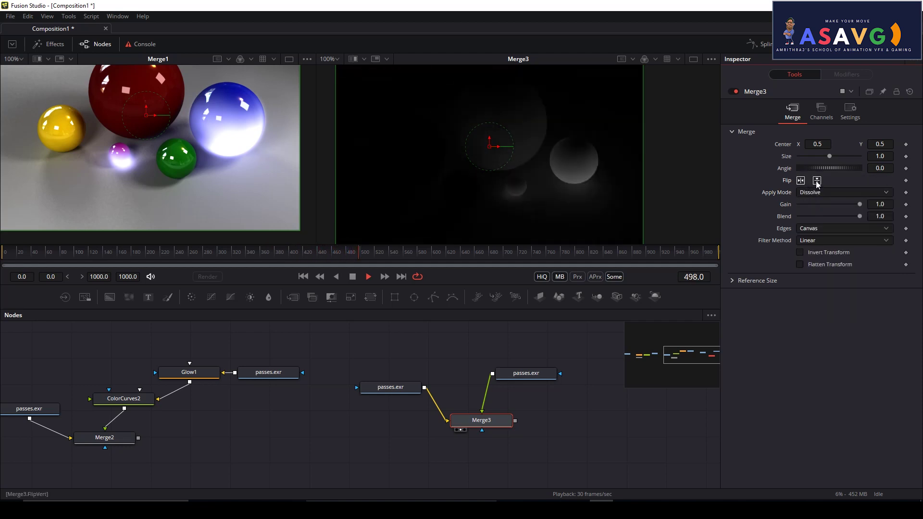
{"action": "left_click", "coordinate": [817, 181]}
{"action": "left_click", "coordinate": [800, 181]}
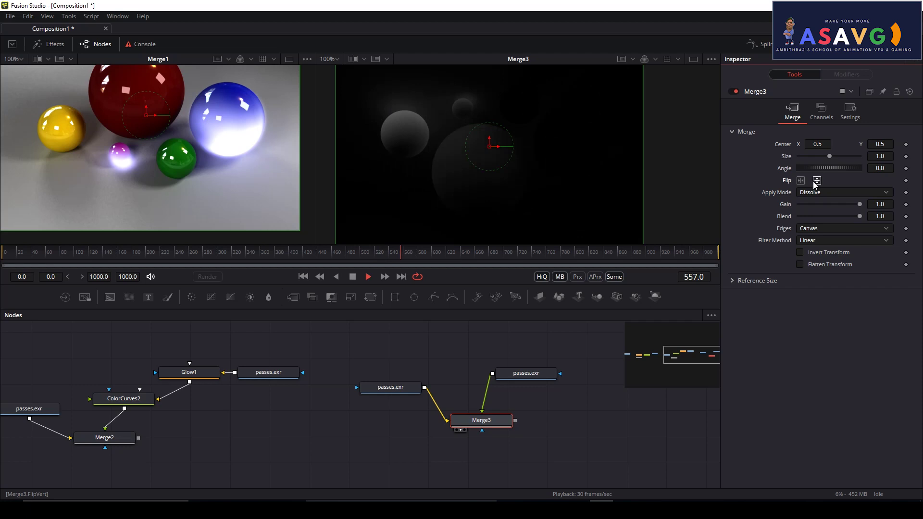
{"action": "left_click", "coordinate": [816, 181]}
{"action": "left_click", "coordinate": [800, 180]}
{"action": "left_click", "coordinate": [817, 181]}
{"action": "left_click", "coordinate": [800, 182]}
{"action": "left_click", "coordinate": [817, 180]}
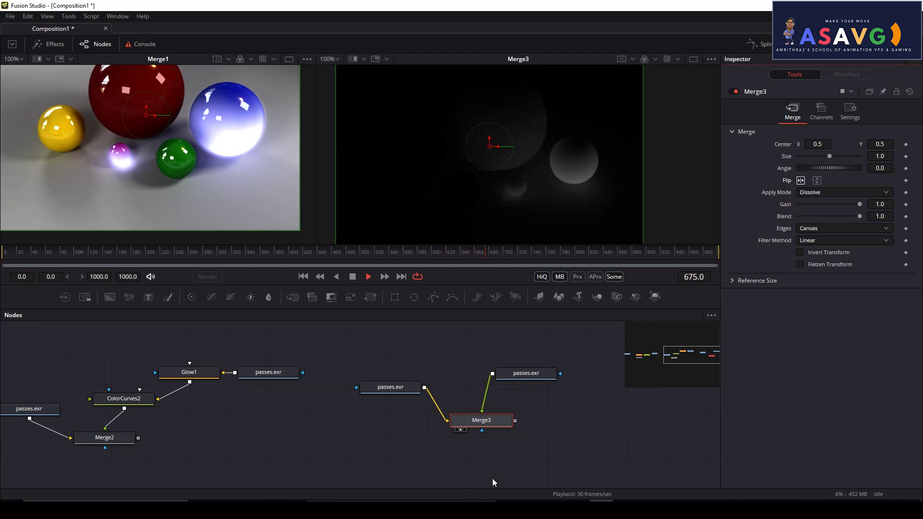
{"action": "left_click", "coordinate": [801, 181]}
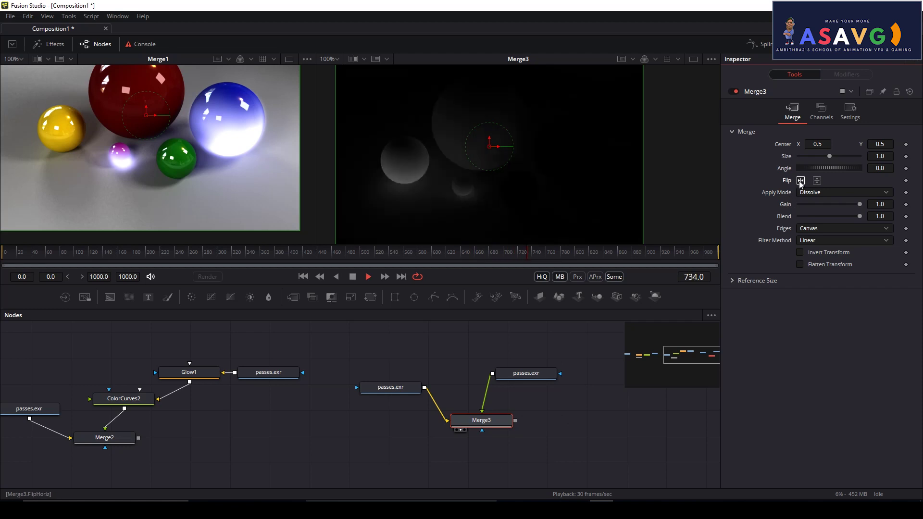
{"action": "left_click", "coordinate": [816, 181]}
{"action": "left_click", "coordinate": [800, 181]}
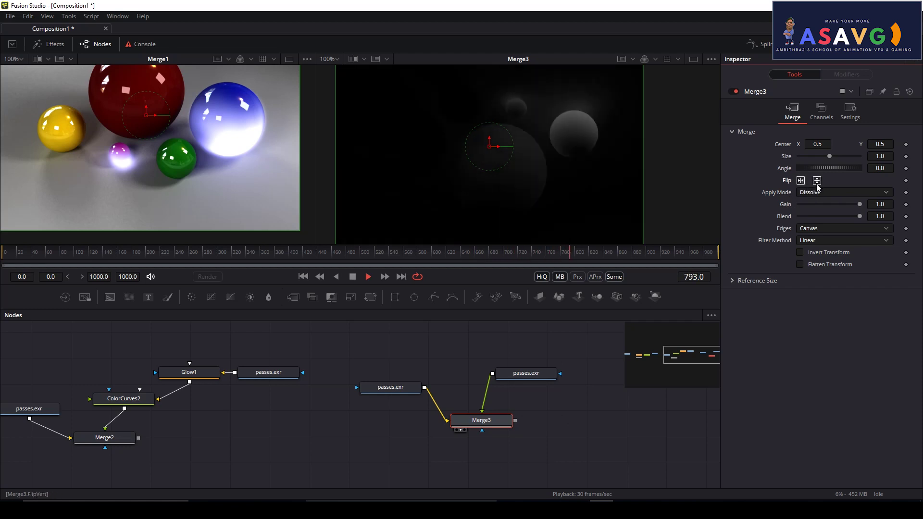
{"action": "left_click", "coordinate": [816, 184]}
Delete the Merge3 node joining the two pasted loaders
{"action": "left_click", "coordinate": [516, 374]}
{"action": "left_click", "coordinate": [490, 423]}
{"action": "key", "text": "Delete"}
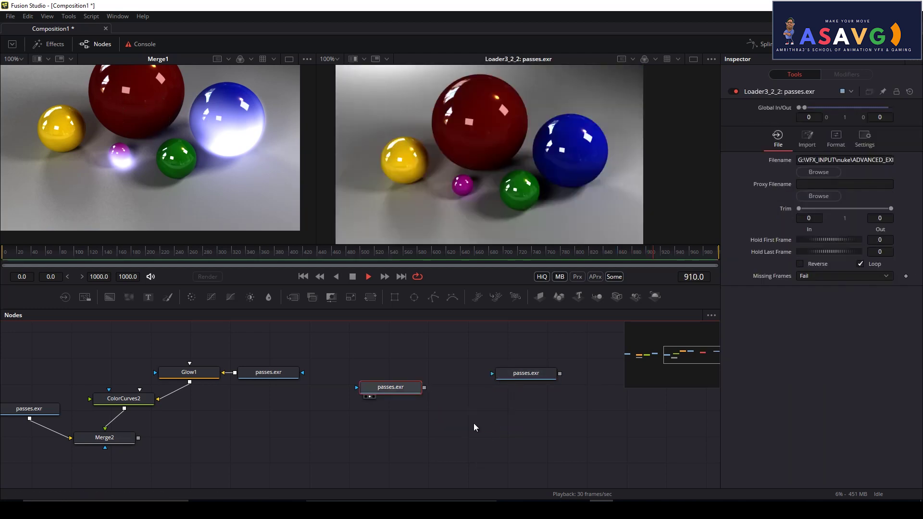
Delete the VRay_GlobalIllumination.R loader and put a fresh copy of the unmodified passes.exr loader in its place
{"action": "left_click", "coordinate": [505, 383]}
{"action": "left_click", "coordinate": [530, 373]}
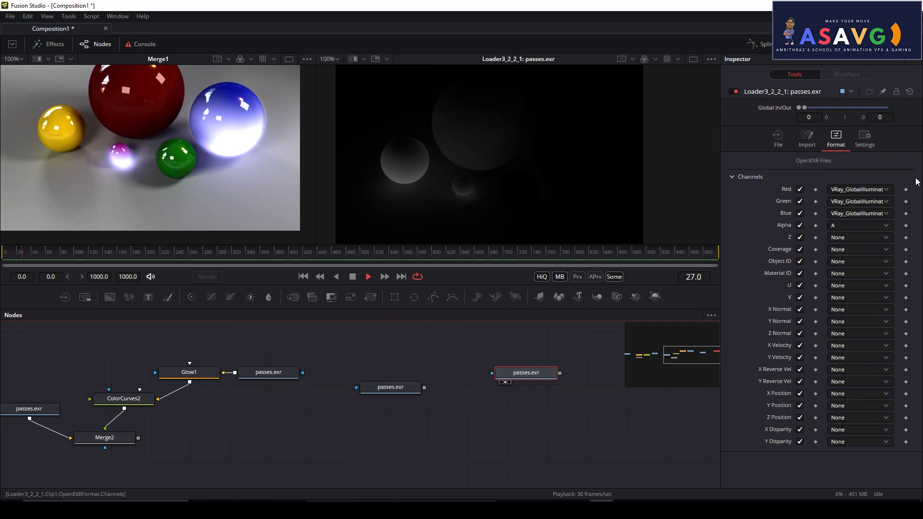
{"action": "key", "text": "Delete"}
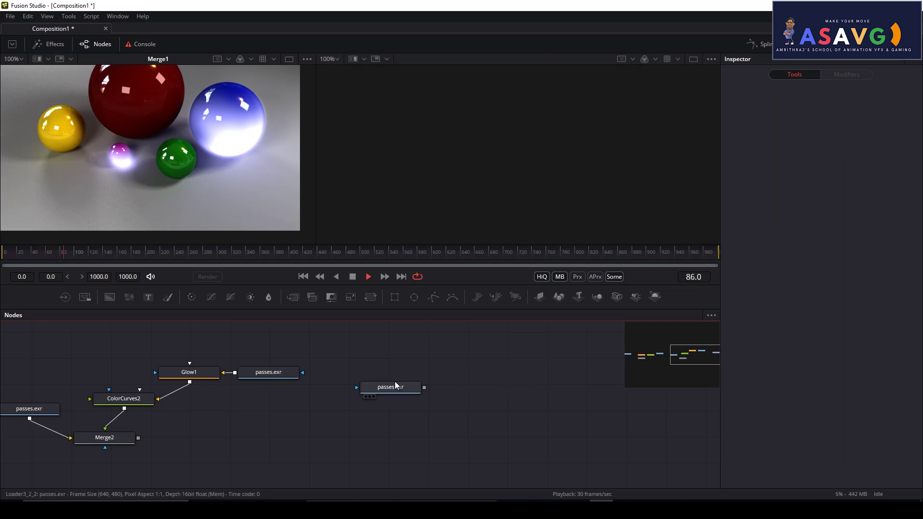
{"action": "left_click", "coordinate": [394, 387]}
{"action": "key", "text": "ctrl+z"}
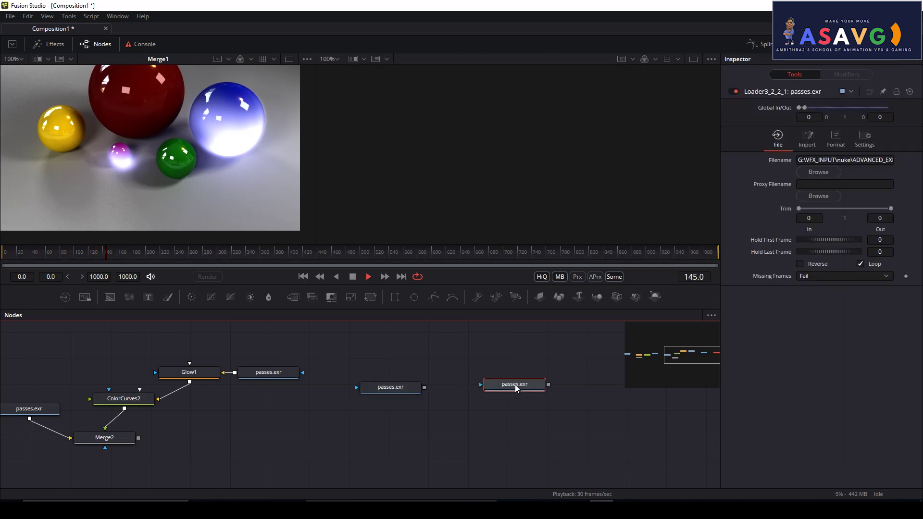
Add a Merge node joining the two passes.exr loaders, show it in the second viewer, and swap its inputs
{"action": "left_click_drag", "start_coordinate": [392, 391], "coordinate": [380, 374]}
{"action": "key", "text": "shift+space"}
{"action": "type", "text": "mer"}
{"action": "left_click", "coordinate": [450, 360]}
{"action": "left_click_drag", "start_coordinate": [498, 388], "coordinate": [539, 360]}
{"action": "left_click_drag", "start_coordinate": [454, 368], "coordinate": [537, 358]}
{"action": "key", "text": "2"}
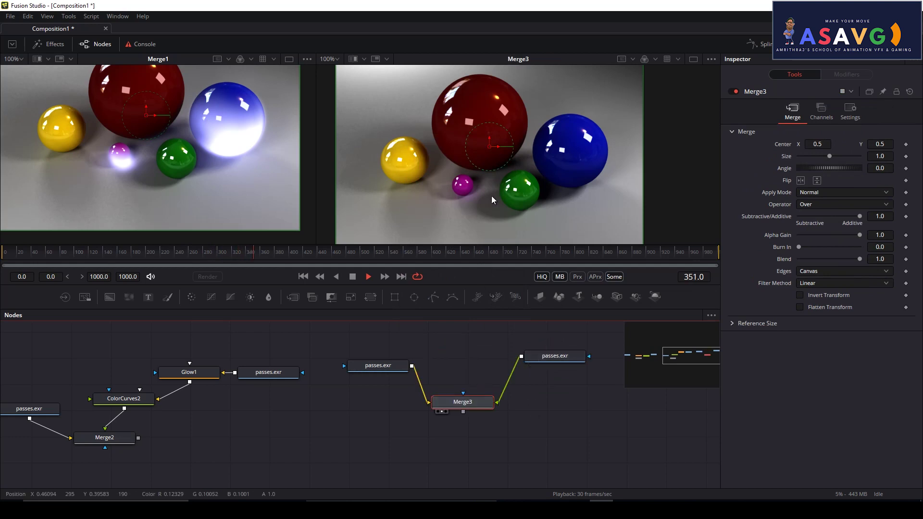
{"action": "right_click", "coordinate": [481, 408]}
{"action": "left_click", "coordinate": [505, 301]}
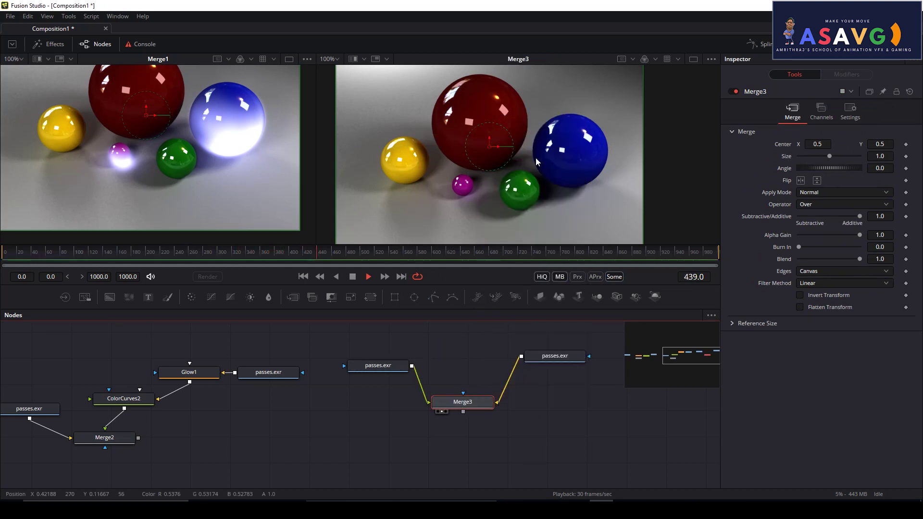
View the newly pasted loader in the second viewer and set its Red, Green and Blue channels to VRay_GlobalIllumination.R
{"action": "left_click", "coordinate": [535, 365]}
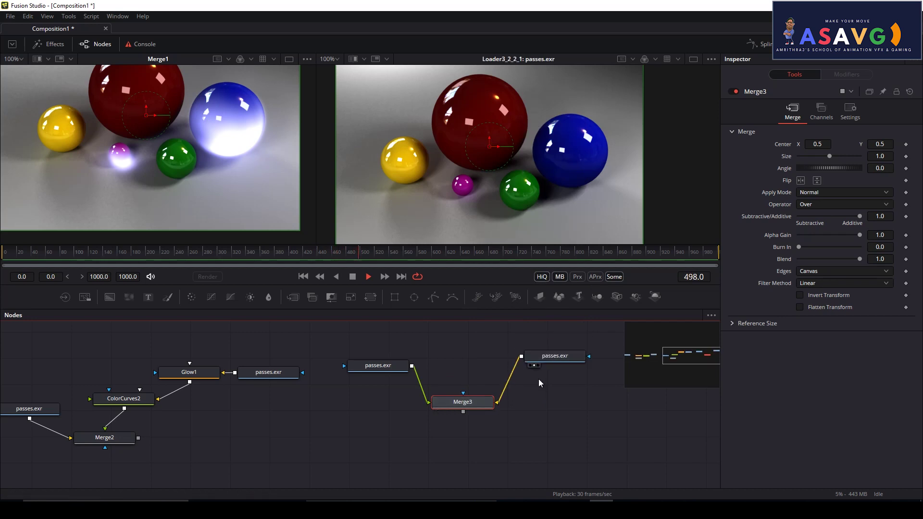
{"action": "left_click", "coordinate": [549, 361]}
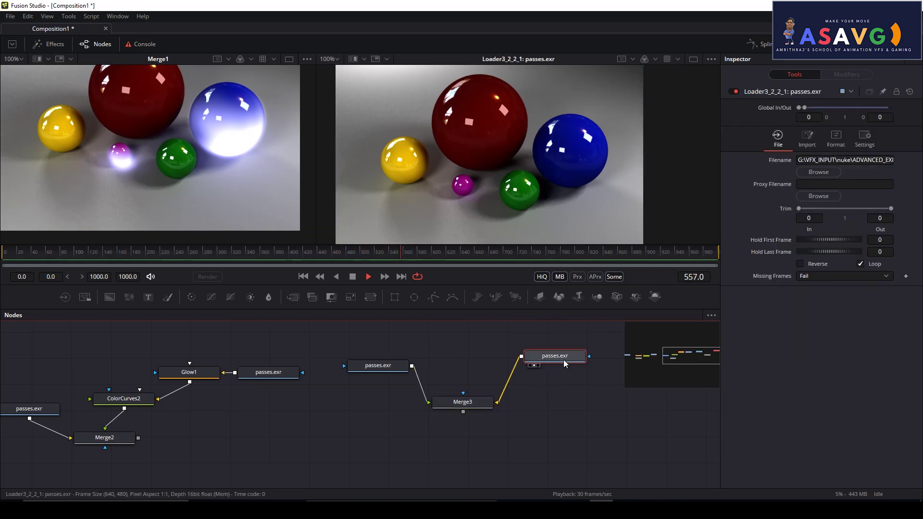
{"action": "left_click_drag", "start_coordinate": [565, 364], "coordinate": [586, 356]}
{"action": "left_click", "coordinate": [836, 138]}
{"action": "left_click", "coordinate": [845, 190]}
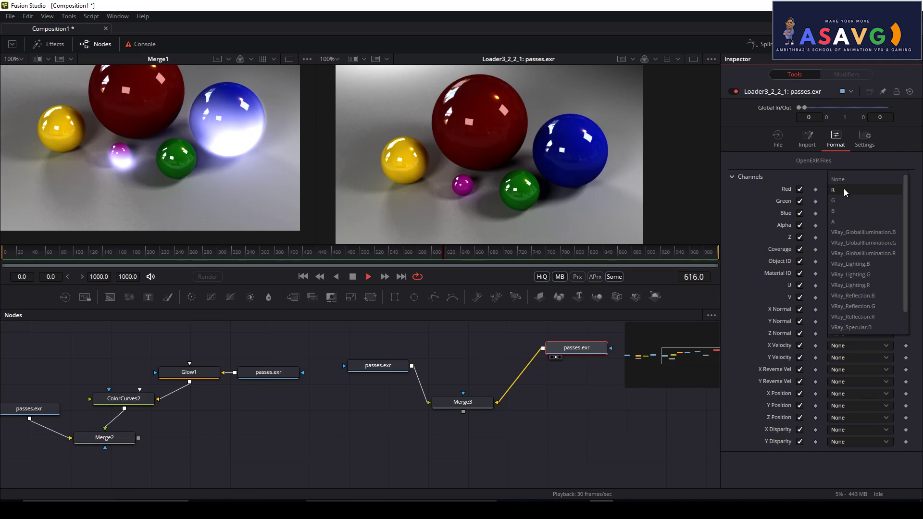
{"action": "left_click", "coordinate": [867, 259]}
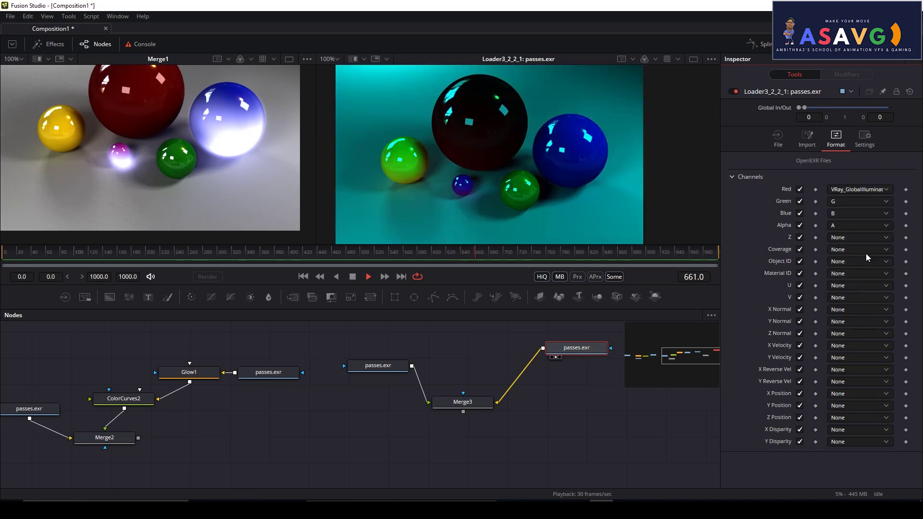
{"action": "left_click", "coordinate": [860, 201]}
{"action": "left_click", "coordinate": [866, 244]}
{"action": "left_click", "coordinate": [859, 214]}
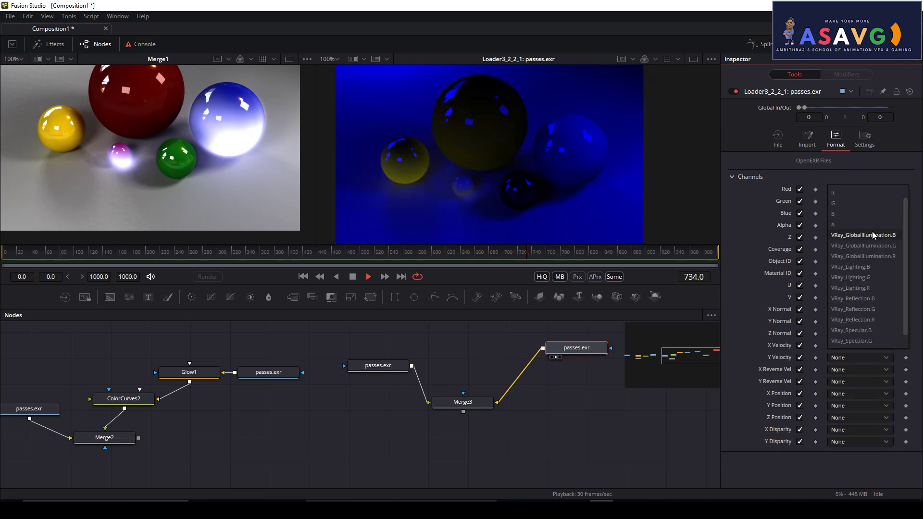
{"action": "left_click", "coordinate": [865, 255]}
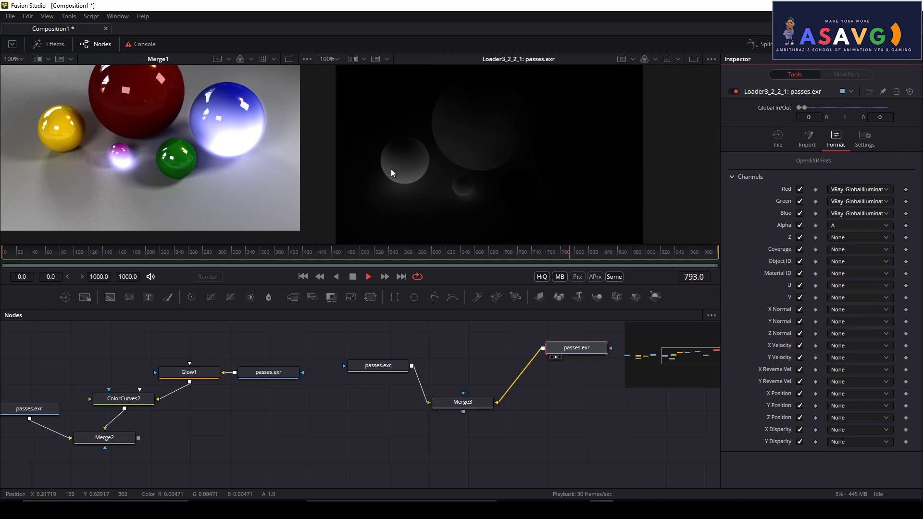
Show the loader feeding Glow1 in the second viewer, then examine the channel assignments of the loader feeding ColorCurves1
{"action": "left_click_drag", "start_coordinate": [384, 337], "coordinate": [429, 319]}
{"action": "left_click", "coordinate": [425, 181]}
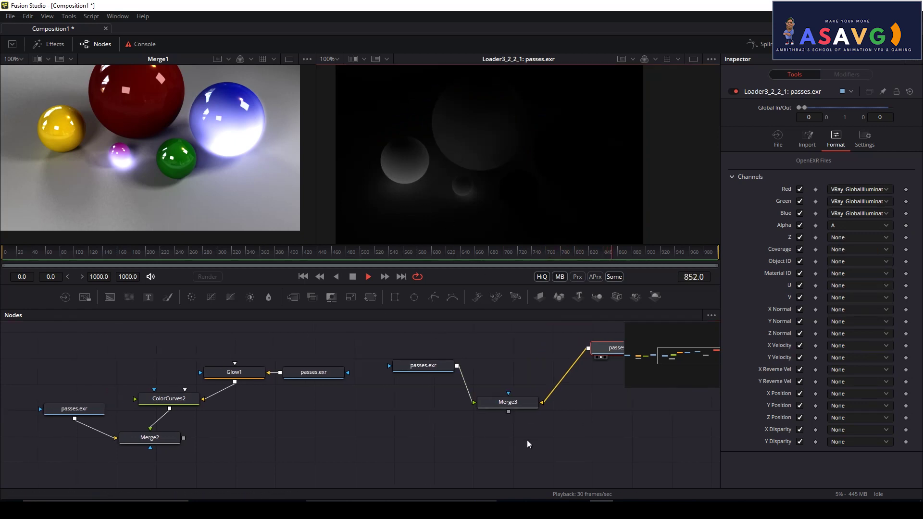
{"action": "left_click_drag", "start_coordinate": [519, 376], "coordinate": [485, 378]}
{"action": "left_click_drag", "start_coordinate": [311, 403], "coordinate": [427, 393]}
{"action": "left_click_drag", "start_coordinate": [388, 364], "coordinate": [410, 138]}
{"action": "left_click", "coordinate": [874, 214]}
{"action": "left_click", "coordinate": [876, 214]}
{"action": "left_click_drag", "start_coordinate": [336, 386], "coordinate": [411, 386]}
{"action": "scroll", "coordinate": [408, 386], "scroll_direction": "left", "scroll_amount": 10}
{"action": "left_click", "coordinate": [390, 378]}
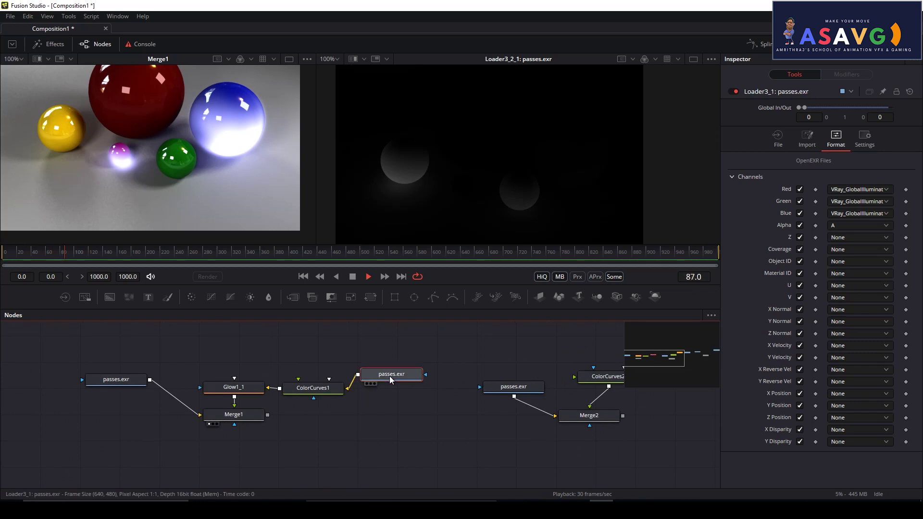
{"action": "left_click", "coordinate": [883, 190]}
{"action": "left_click", "coordinate": [883, 190]}
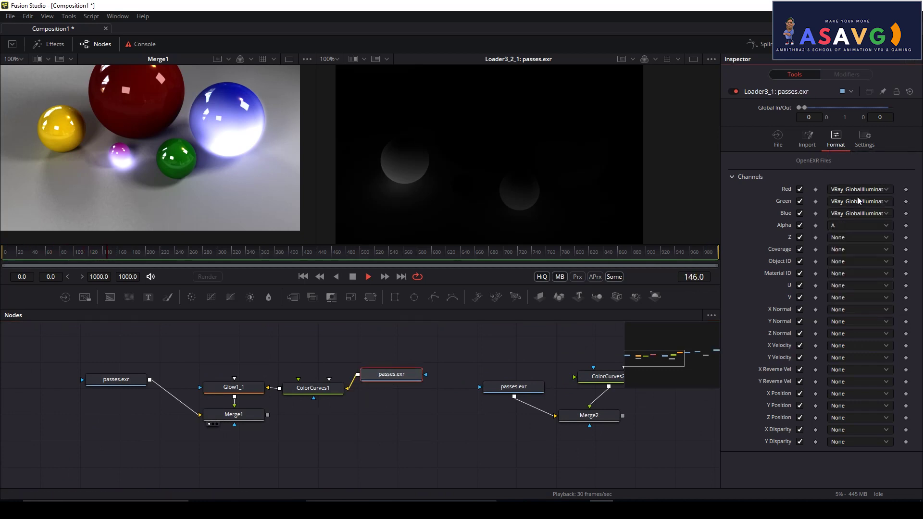
Examine the Red, Green and Blue channel choices on the loader feeding Glow1 and the global illumination loader feeding Merge3
{"action": "scroll", "coordinate": [543, 377], "scroll_direction": "right", "scroll_amount": 7}
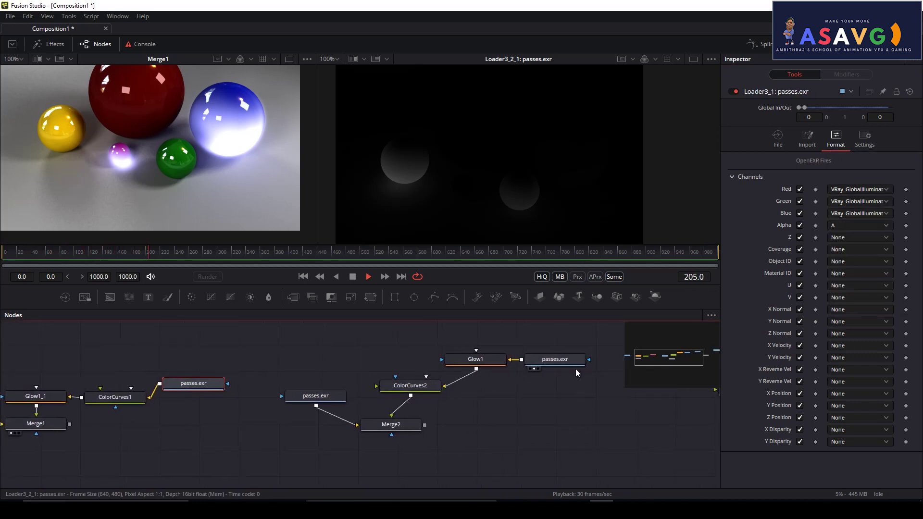
{"action": "left_click", "coordinate": [569, 360]}
{"action": "left_click", "coordinate": [854, 190]}
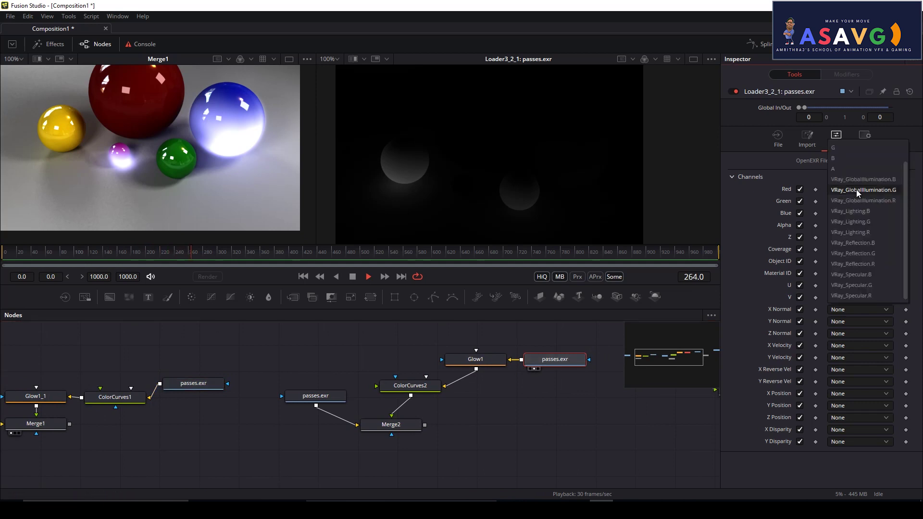
{"action": "left_click", "coordinate": [856, 189]}
{"action": "scroll", "coordinate": [292, 447], "scroll_direction": "right", "scroll_amount": 15}
{"action": "left_click", "coordinate": [454, 366]}
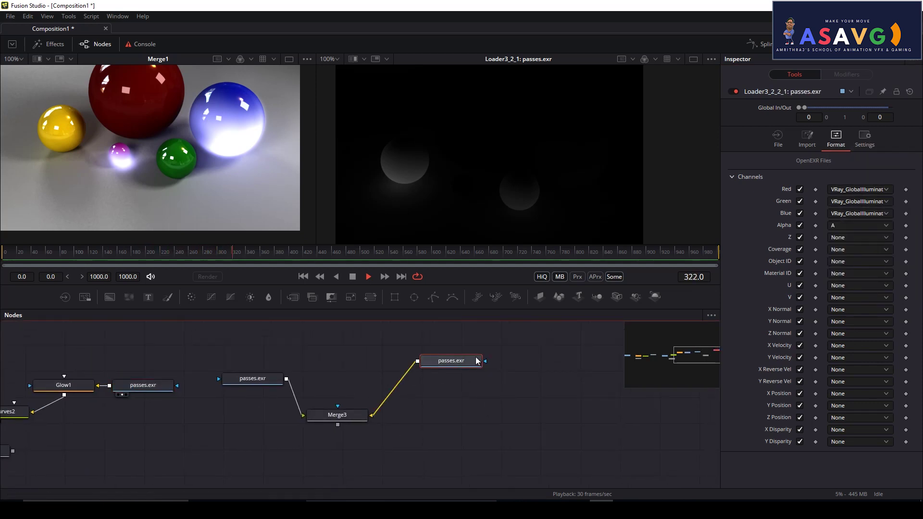
{"action": "left_click", "coordinate": [879, 190]}
{"action": "left_click", "coordinate": [882, 192]}
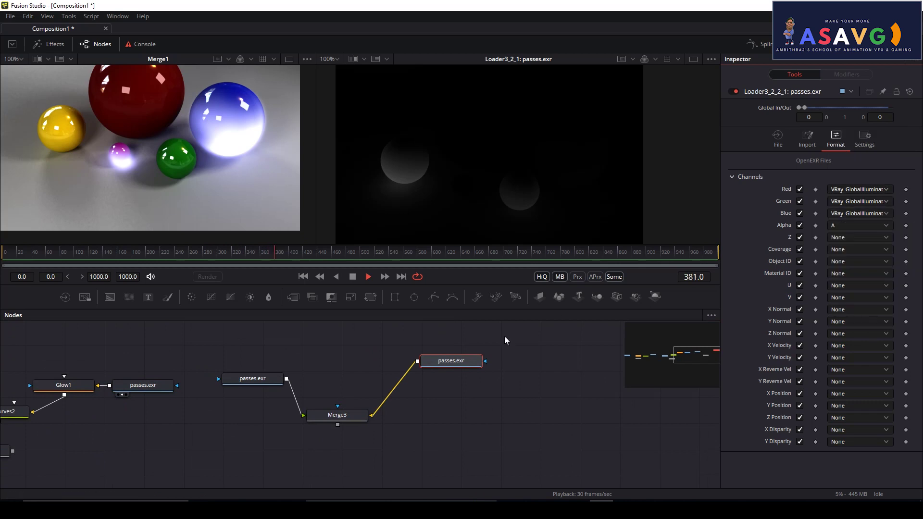
{"action": "left_click", "coordinate": [873, 203]}
{"action": "left_click", "coordinate": [878, 202]}
{"action": "left_click", "coordinate": [877, 214]}
{"action": "left_click", "coordinate": [870, 212]}
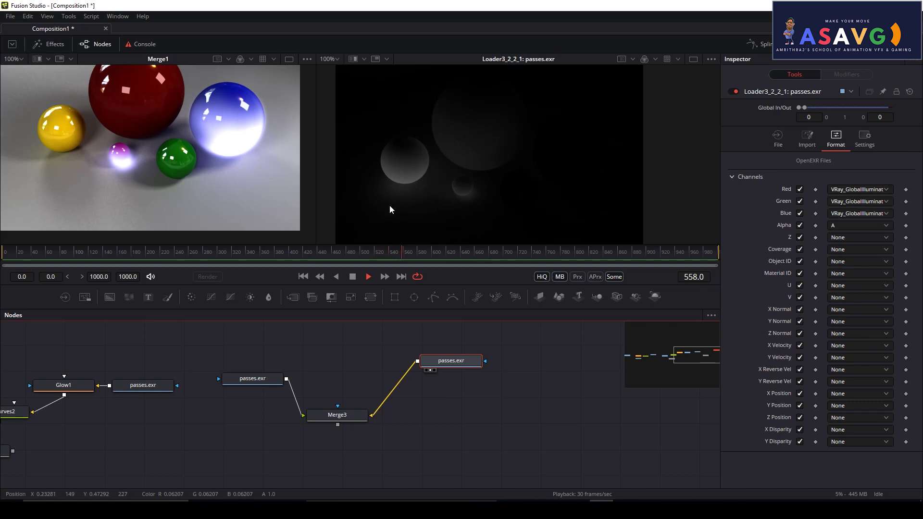
Compare the Merge2 and Merge1 composites by showing each in the first viewer
{"action": "left_click_drag", "start_coordinate": [395, 459], "coordinate": [375, 467]}
{"action": "left_click_drag", "start_coordinate": [72, 177], "coordinate": [142, 184]}
{"action": "left_click_drag", "start_coordinate": [108, 444], "coordinate": [247, 448]}
{"action": "left_click_drag", "start_coordinate": [94, 454], "coordinate": [126, 152]}
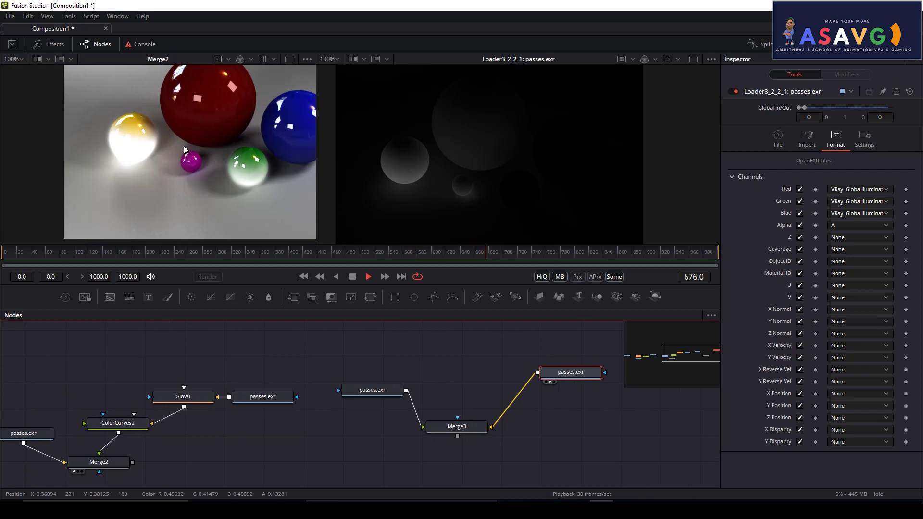
{"action": "left_click_drag", "start_coordinate": [128, 399], "coordinate": [230, 389]}
{"action": "scroll", "coordinate": [55, 447], "scroll_direction": "left", "scroll_amount": 5}
{"action": "left_click_drag", "start_coordinate": [114, 442], "coordinate": [237, 188]}
{"action": "scroll", "coordinate": [485, 360], "scroll_direction": "right", "scroll_amount": 15}
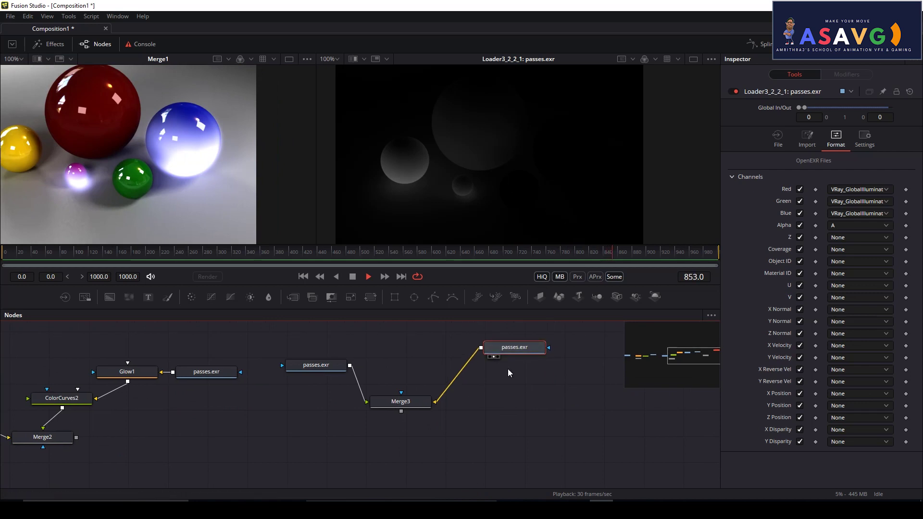
{"action": "scroll", "coordinate": [436, 422], "scroll_direction": "left", "scroll_amount": 1}
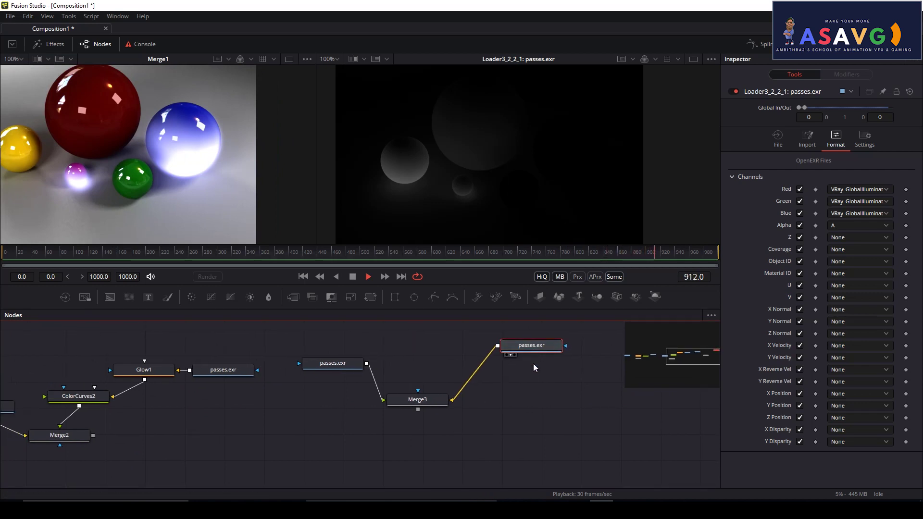
Compare Merge3 with its global illumination loader in the second viewer, and swap Merge3's inputs to make that loader the foreground
{"action": "left_click_drag", "start_coordinate": [442, 400], "coordinate": [469, 196]}
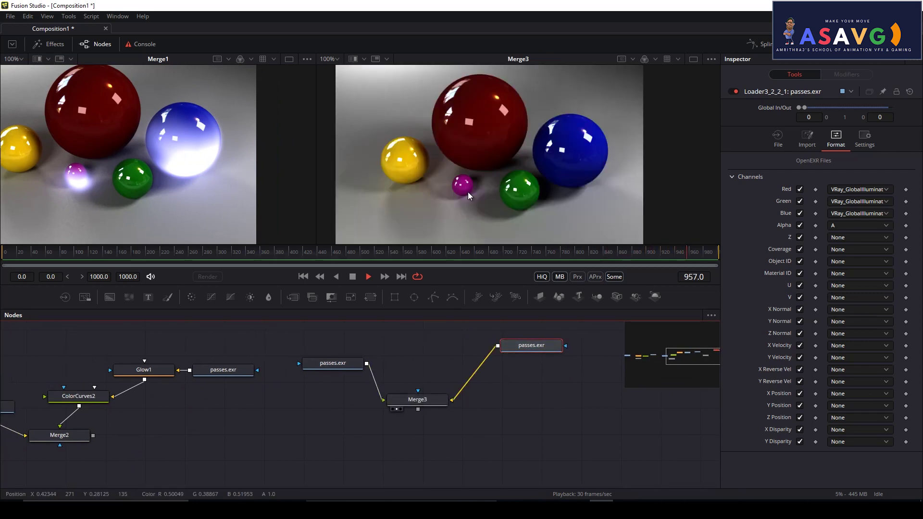
{"action": "left_click", "coordinate": [417, 400]}
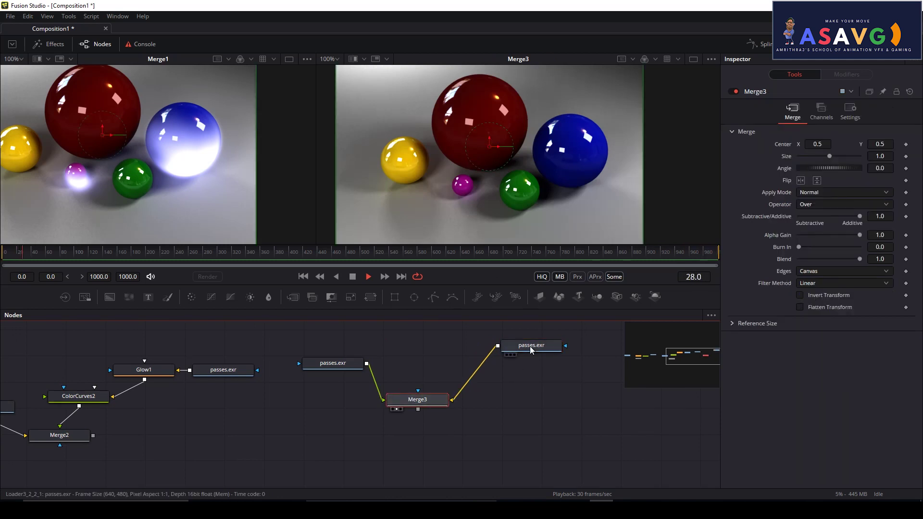
{"action": "left_click", "coordinate": [513, 354]}
{"action": "right_click", "coordinate": [429, 404]}
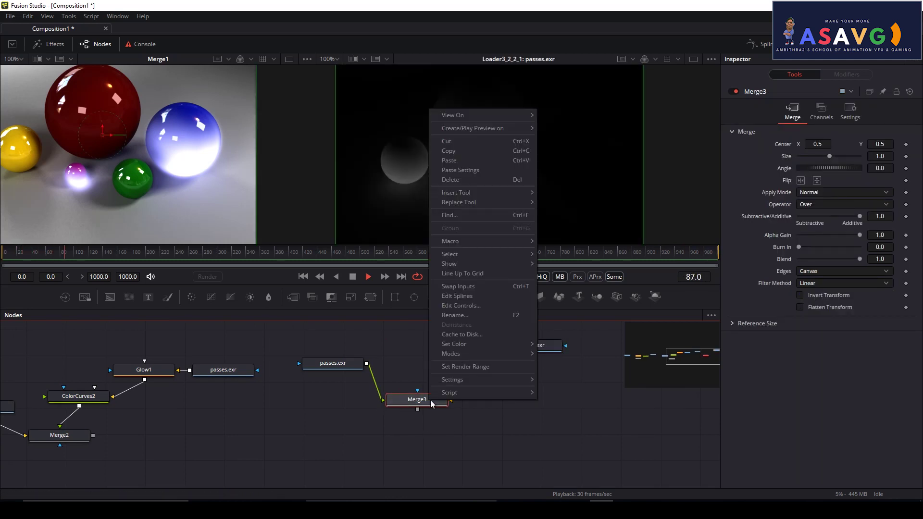
{"action": "left_click", "coordinate": [439, 463]}
{"action": "right_click", "coordinate": [434, 404]}
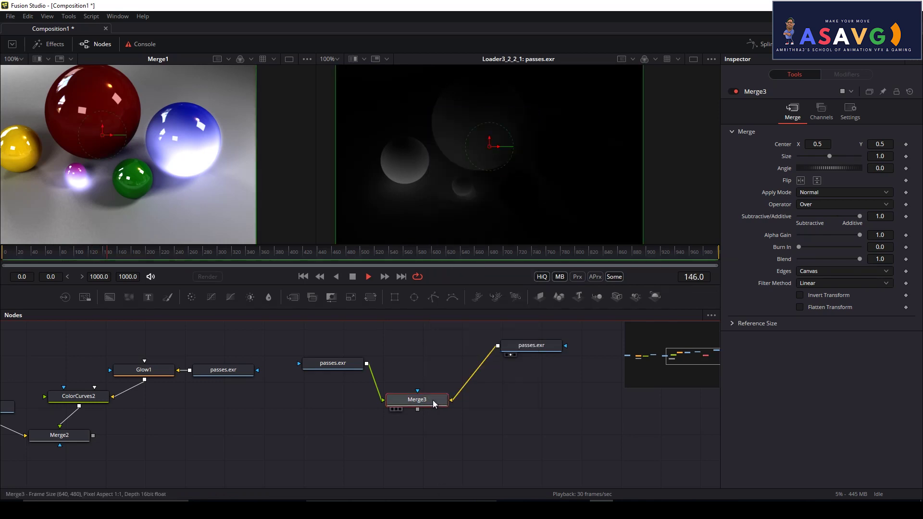
{"action": "left_click", "coordinate": [460, 287]}
Set Merge3's Apply Mode to Screen and show the merged result in the second viewer
{"action": "left_click", "coordinate": [834, 193]}
{"action": "left_click", "coordinate": [826, 203]}
{"action": "left_click_drag", "start_coordinate": [423, 401], "coordinate": [459, 180]}
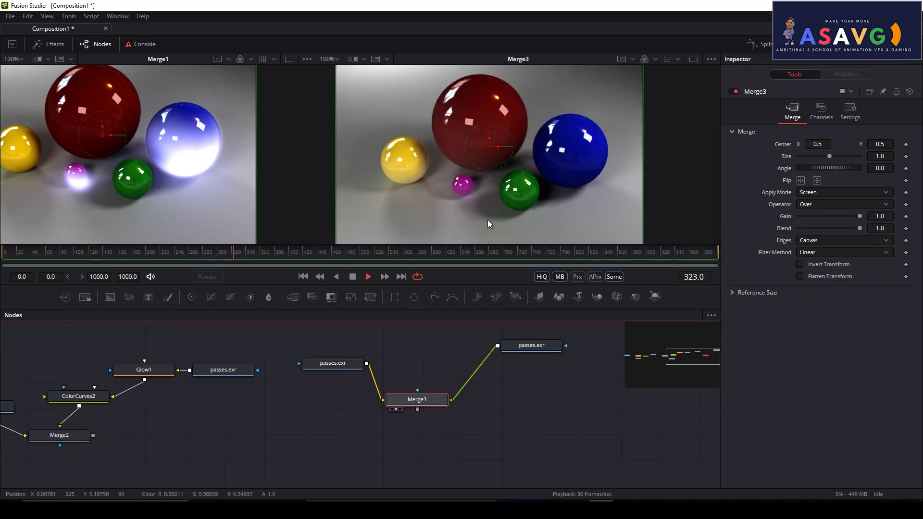
Insert a Color Curves node between the global illumination loader and Merge3, and raise its curve in the darker tones
{"action": "mouse_move", "coordinate": [532, 346]}
{"action": "left_mouse_down"}
{"action": "mouse_move", "coordinate": [504, 355]}
{"action": "mouse_move", "coordinate": [538, 354]}
{"action": "left_mouse_up"}
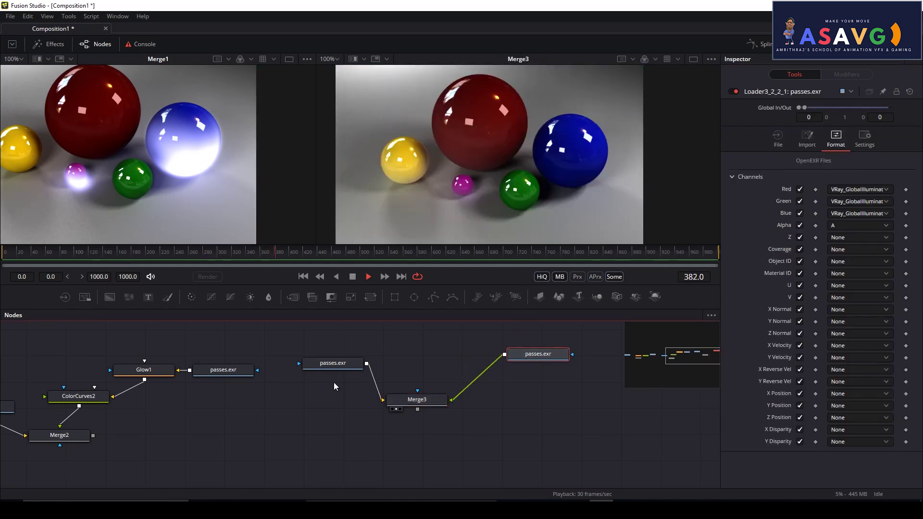
{"action": "left_click_drag", "start_coordinate": [333, 363], "coordinate": [314, 361]}
{"action": "left_click_drag", "start_coordinate": [211, 298], "coordinate": [462, 384]}
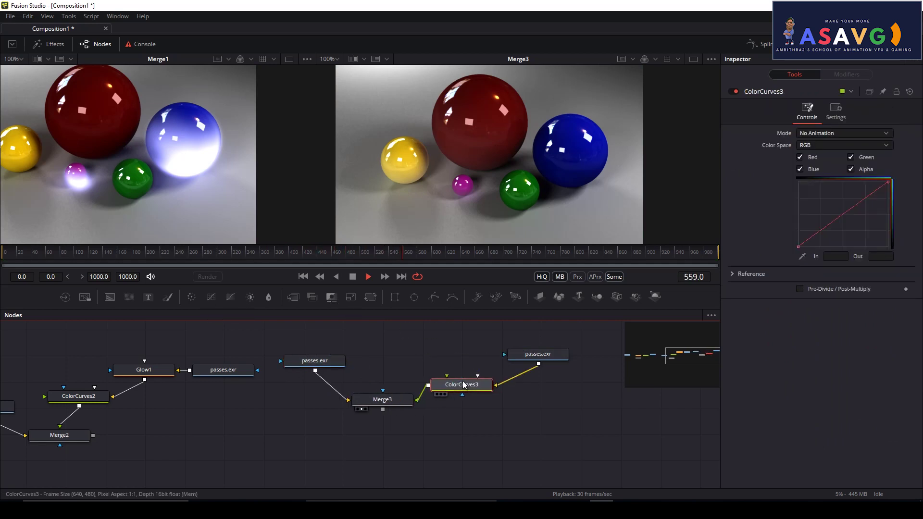
{"action": "left_click_drag", "start_coordinate": [818, 232], "coordinate": [821, 194]}
{"action": "left_click", "coordinate": [535, 355]}
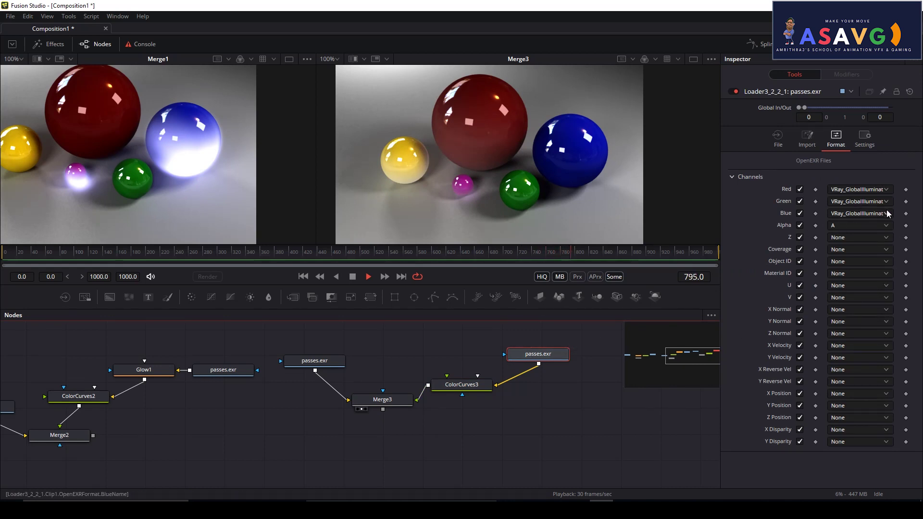
{"action": "left_click", "coordinate": [382, 399]}
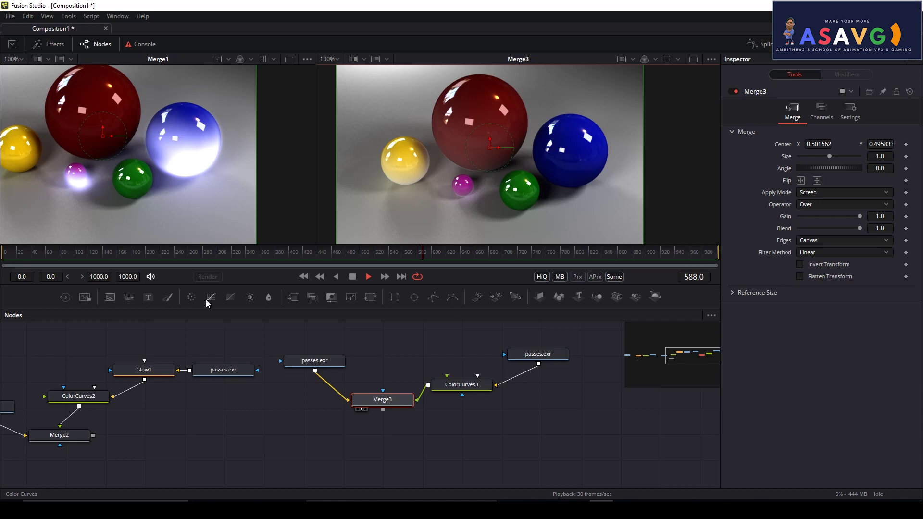
Insert a second Color Curves node after the global illumination loader, disable Red and Blue, and raise the green curve steeply to In 0.12103, Out 1.02747
{"action": "left_click_drag", "start_coordinate": [208, 303], "coordinate": [510, 372]}
{"action": "left_click", "coordinate": [509, 380]}
{"action": "left_click_drag", "start_coordinate": [842, 215], "coordinate": [809, 185]}
{"action": "left_click", "coordinate": [817, 171]}
{"action": "mouse_move", "coordinate": [290, 338]}
{"action": "left_mouse_down"}
{"action": "mouse_move", "coordinate": [416, 350]}
{"action": "mouse_move", "coordinate": [304, 341]}
{"action": "left_mouse_up"}
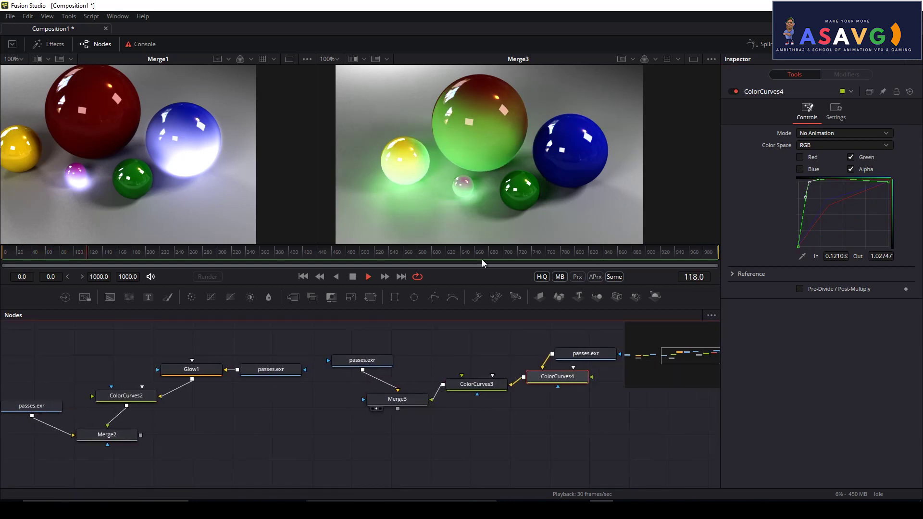
Paste two copies of Merge3's background loader beyond the ColorCurves4 branch and show the first copy in the second viewer
{"action": "left_click_drag", "start_coordinate": [509, 435], "coordinate": [386, 445]}
{"action": "left_click_drag", "start_coordinate": [480, 420], "coordinate": [411, 423]}
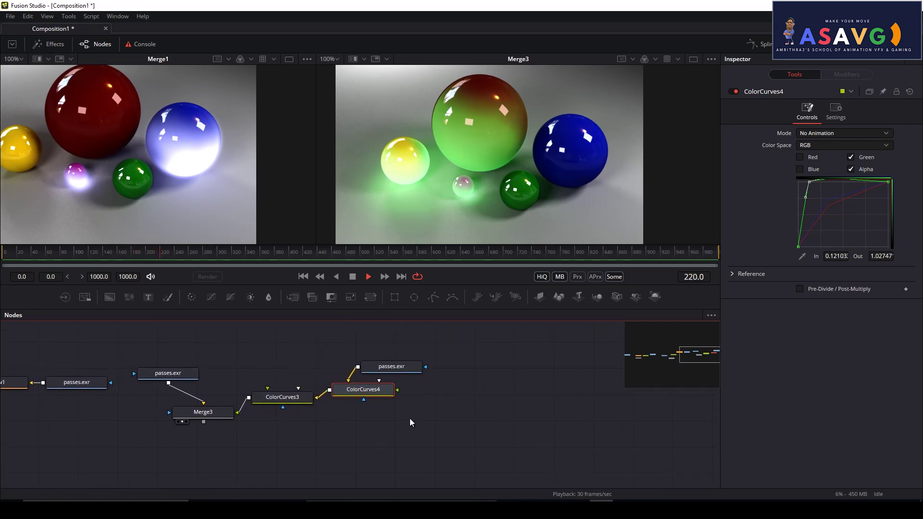
{"action": "left_click", "coordinate": [181, 375]}
{"action": "scroll", "coordinate": [409, 410], "scroll_direction": "right", "scroll_amount": 2}
{"action": "key", "text": "ctrl+v"}
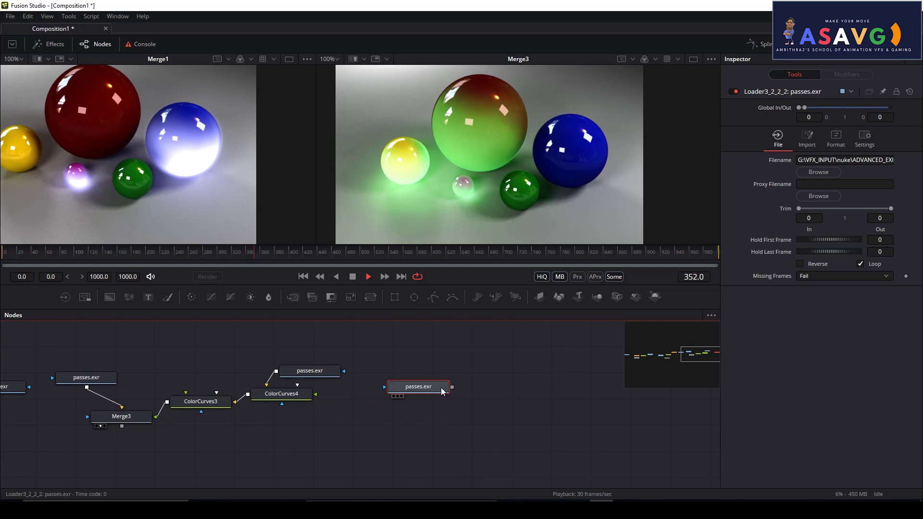
{"action": "key", "text": "ctrl+v"}
{"action": "key", "text": "2"}
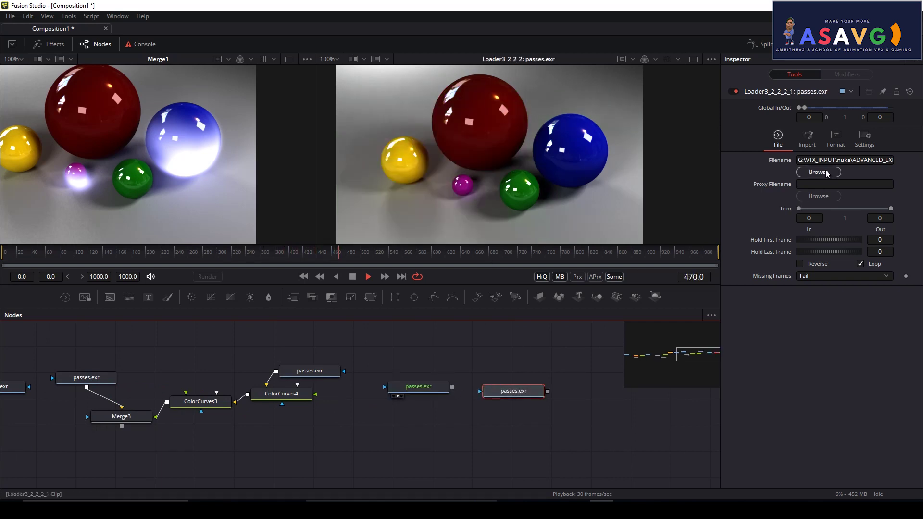
Set the second pasted loader's Red, Green and Blue channels to VRay_Lighting.B, stop playback and show it in the second viewer
{"action": "left_click", "coordinate": [836, 139]}
{"action": "left_click", "coordinate": [846, 189]}
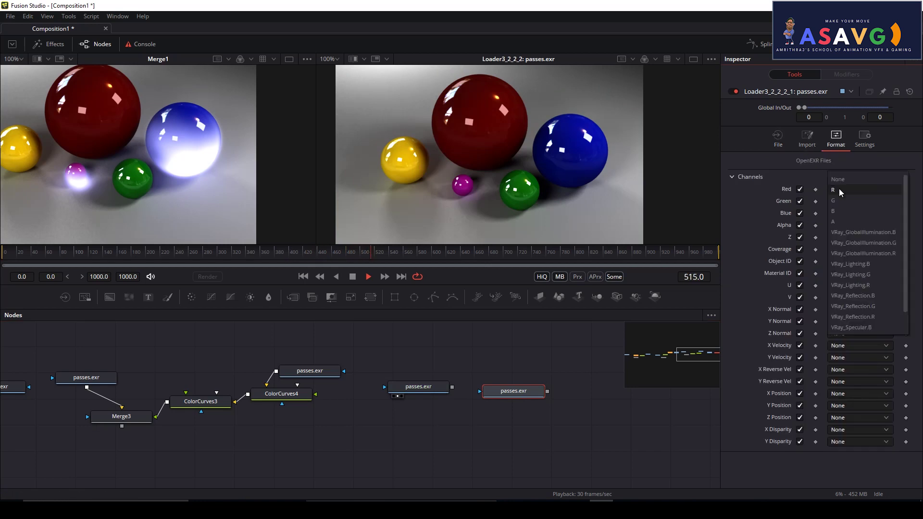
{"action": "left_click", "coordinate": [847, 265]}
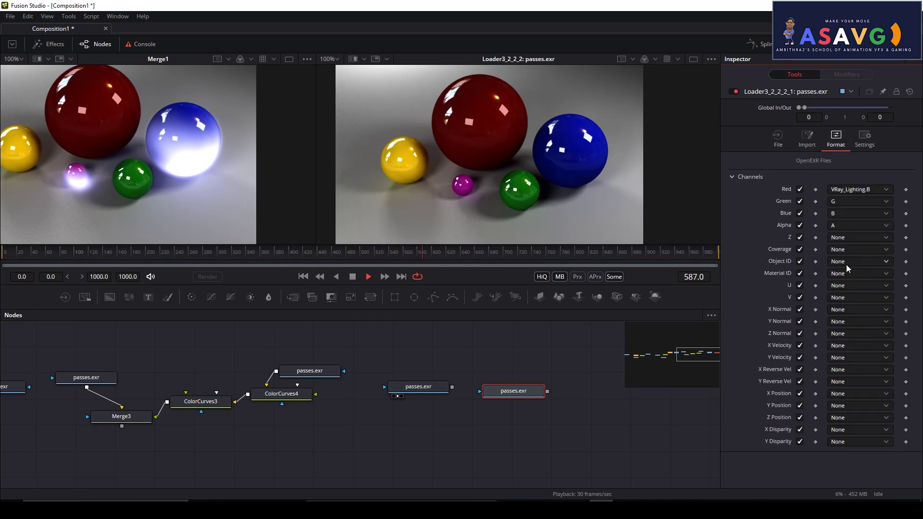
{"action": "left_click", "coordinate": [860, 202]}
{"action": "left_click", "coordinate": [866, 266]}
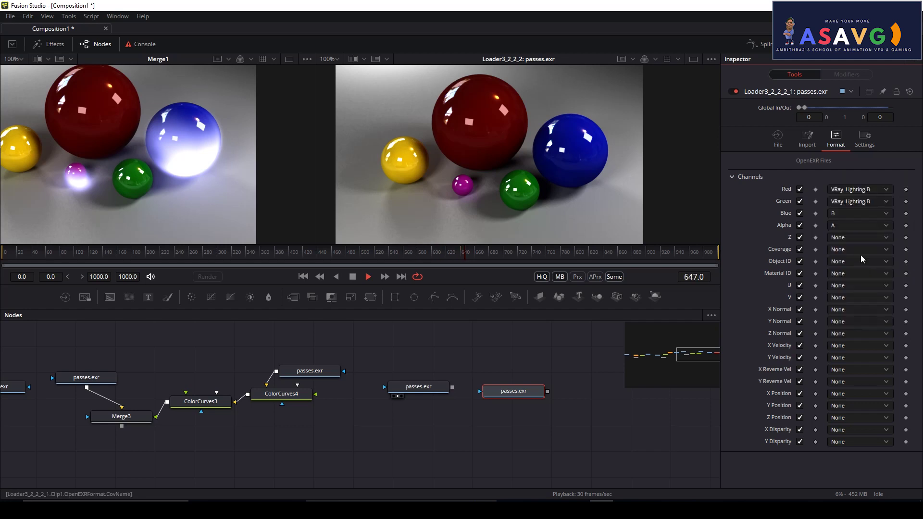
{"action": "left_click", "coordinate": [860, 213]}
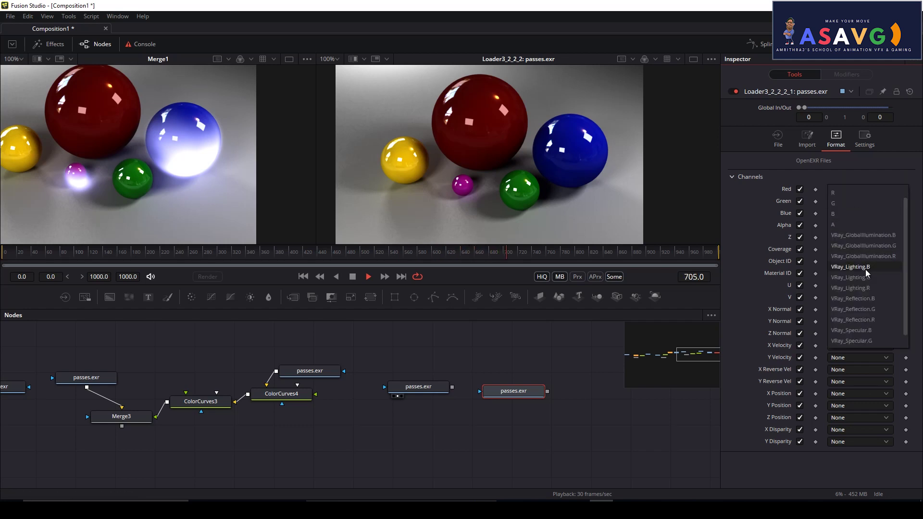
{"action": "left_click", "coordinate": [865, 267]}
{"action": "left_click", "coordinate": [357, 279]}
{"action": "key", "text": "2"}
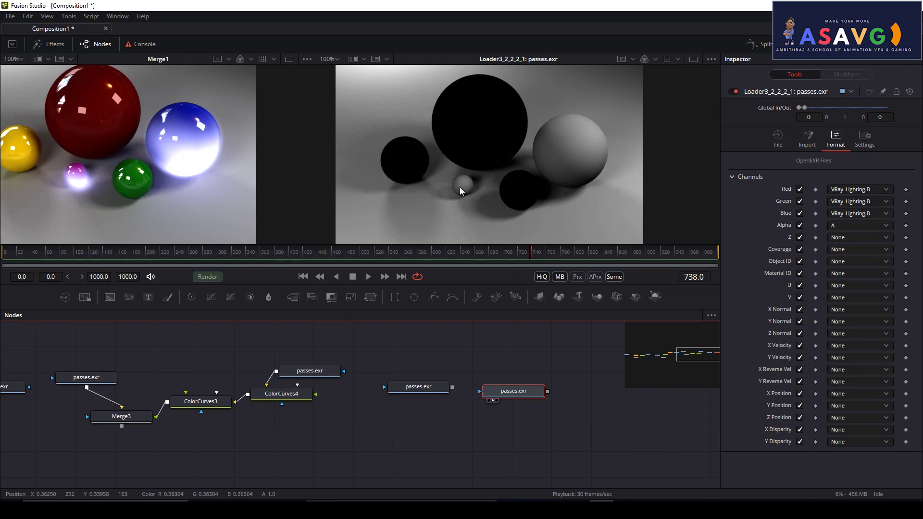
{"action": "left_click_drag", "start_coordinate": [574, 165], "coordinate": [514, 205]}
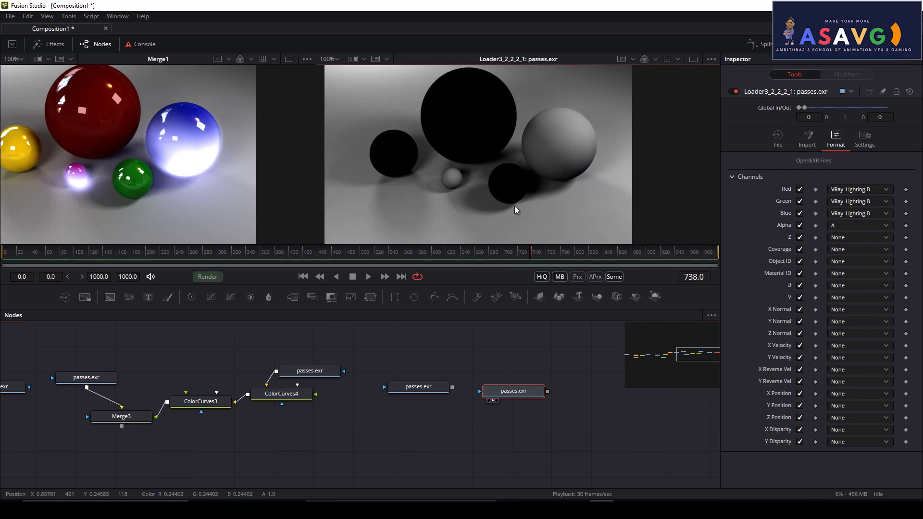
Add a Merge node below the two new loaders, connecting the beauty loader as background and the lighting loader as foreground
{"action": "left_click", "coordinate": [442, 412]}
{"action": "key", "text": "shift+space"}
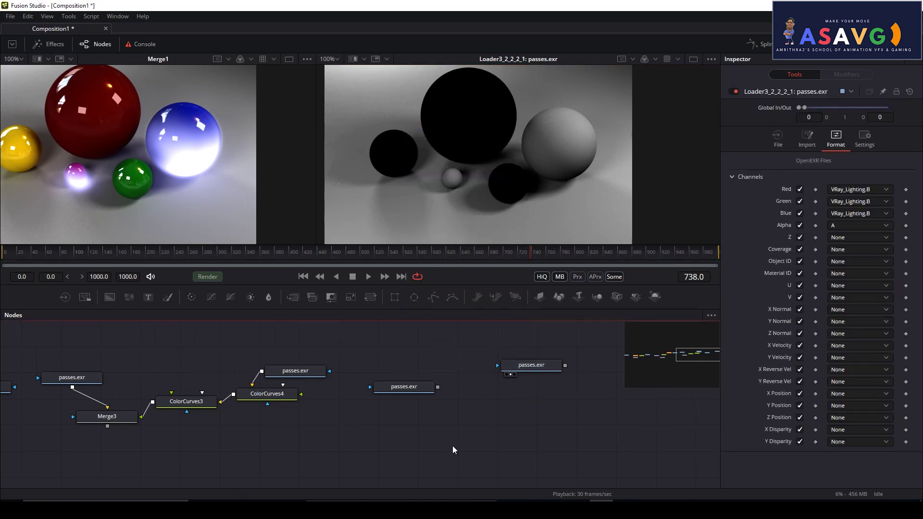
{"action": "key", "text": "shift+space"}
{"action": "type", "text": "mer"}
{"action": "left_click", "coordinate": [443, 356]}
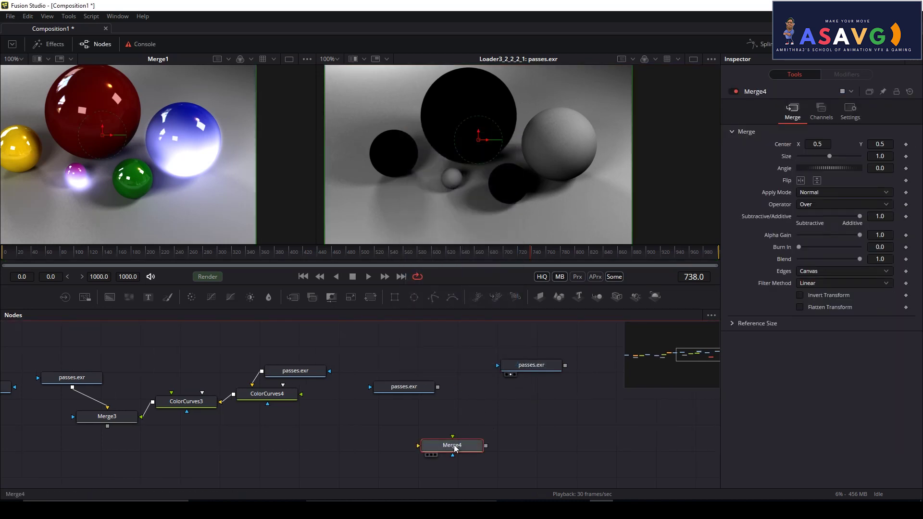
{"action": "left_click_drag", "start_coordinate": [443, 454], "coordinate": [483, 444]}
{"action": "left_click_drag", "start_coordinate": [437, 387], "coordinate": [532, 366]}
Show Merge4 in the second viewer and set its Apply Mode to Screen
{"action": "key", "text": "2"}
{"action": "left_click", "coordinate": [820, 189]}
{"action": "left_click", "coordinate": [818, 204]}
{"action": "scroll", "coordinate": [511, 372], "scroll_direction": "right", "scroll_amount": 1}
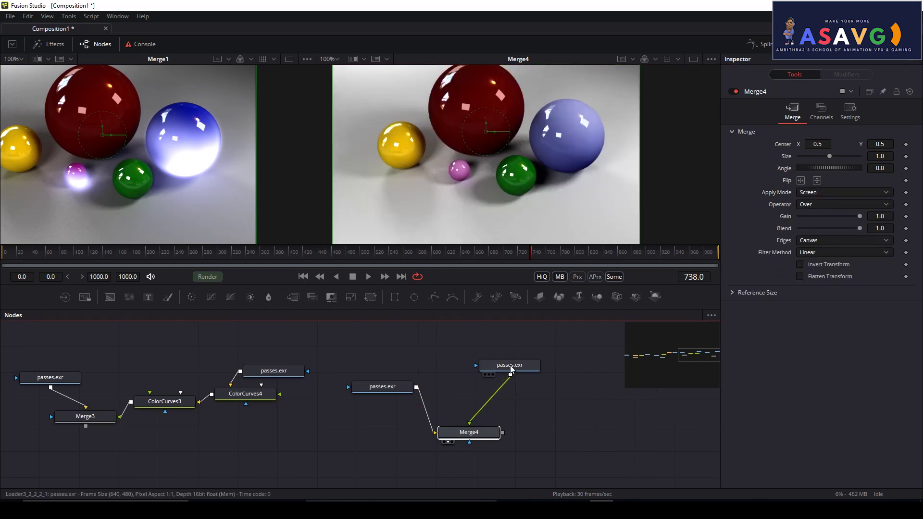
{"action": "left_click_drag", "start_coordinate": [466, 433], "coordinate": [469, 432]}
Try Soft Light and Multiply as Merge4's Apply Mode, returning to Screen after each
{"action": "left_click", "coordinate": [808, 194]}
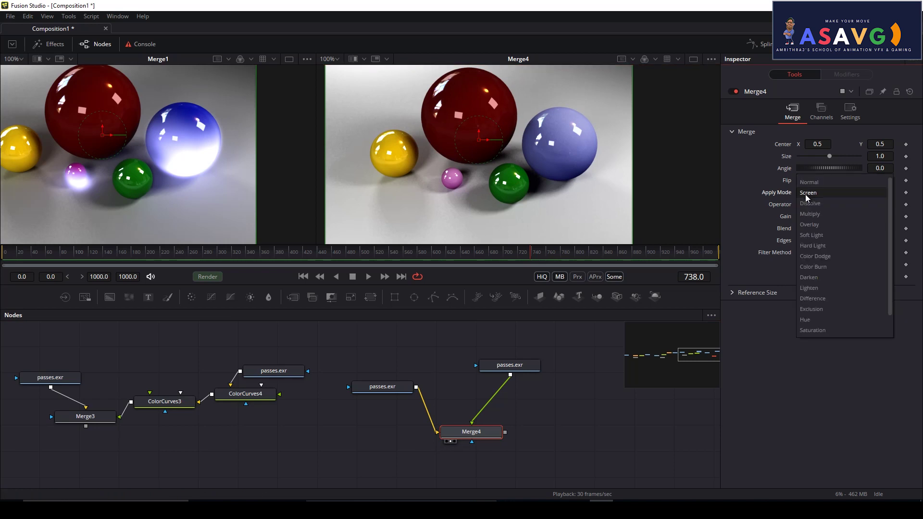
{"action": "left_click", "coordinate": [812, 235]}
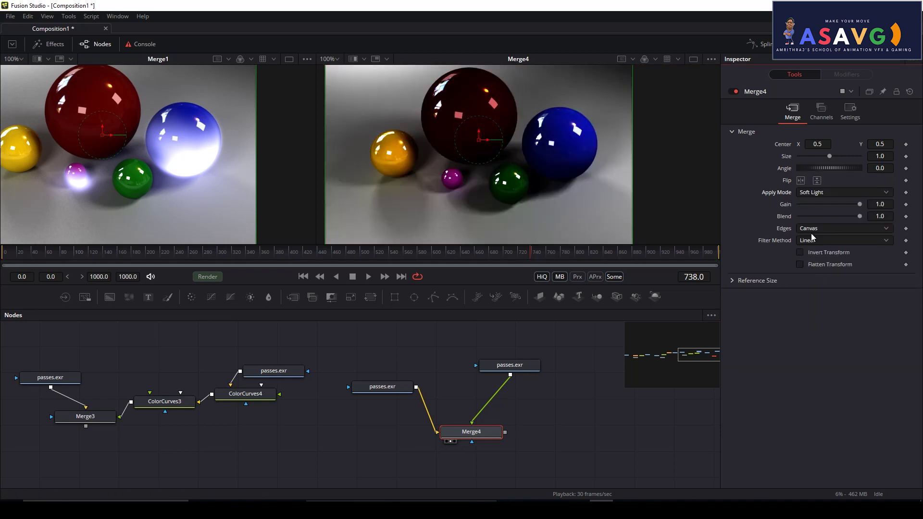
{"action": "left_click", "coordinate": [822, 193]}
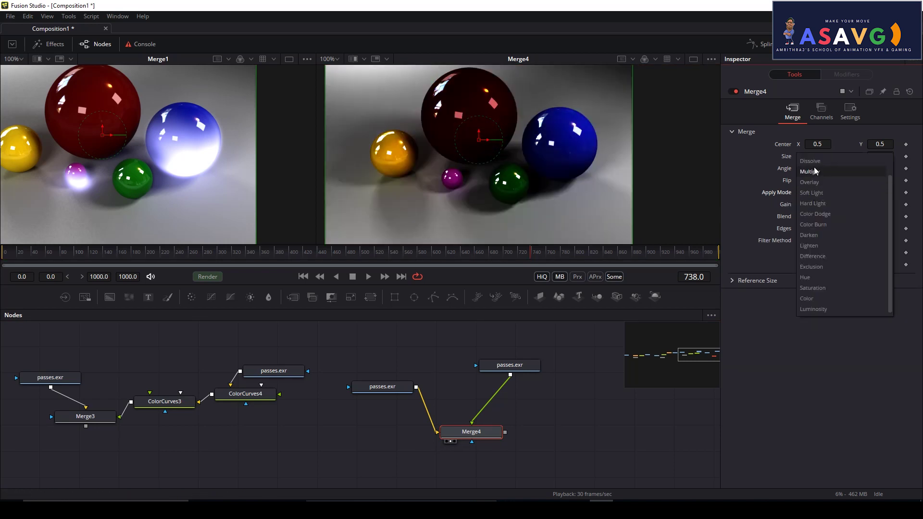
{"action": "scroll", "coordinate": [812, 195], "scroll_direction": "up", "scroll_amount": 1}
{"action": "left_click", "coordinate": [814, 171]}
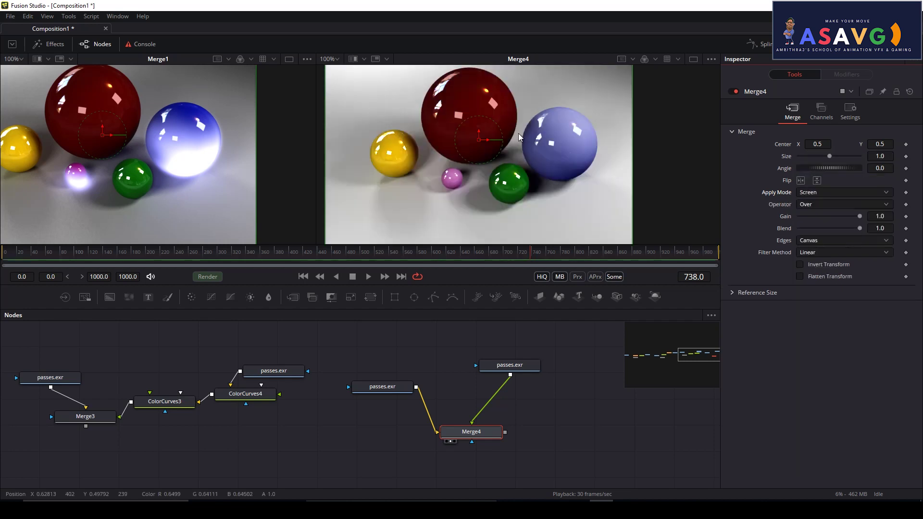
{"action": "left_click_drag", "start_coordinate": [505, 130], "coordinate": [500, 149]}
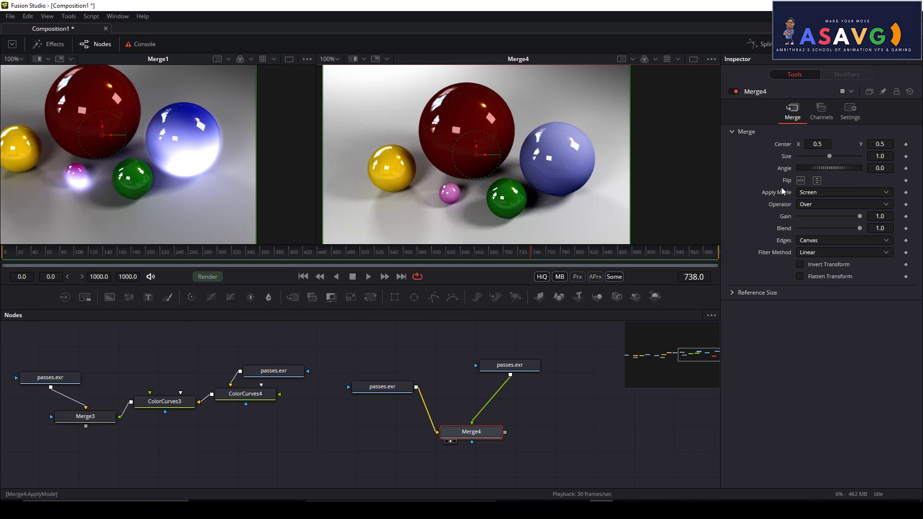
{"action": "left_click", "coordinate": [818, 194]}
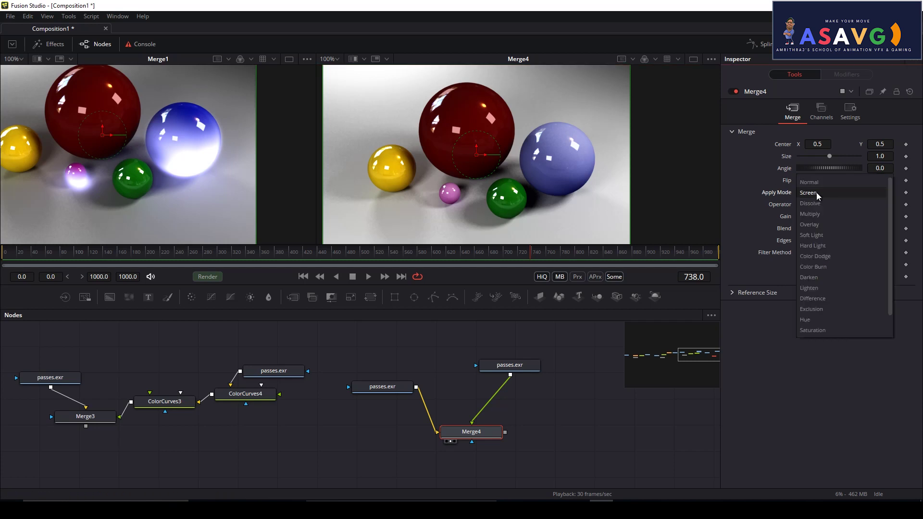
{"action": "left_click", "coordinate": [810, 214]}
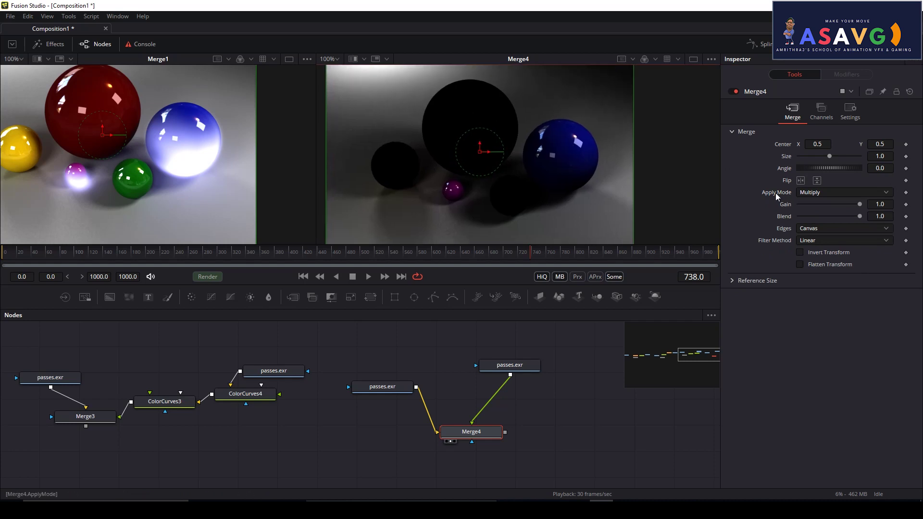
{"action": "left_click", "coordinate": [810, 193]}
{"action": "left_click", "coordinate": [810, 176]}
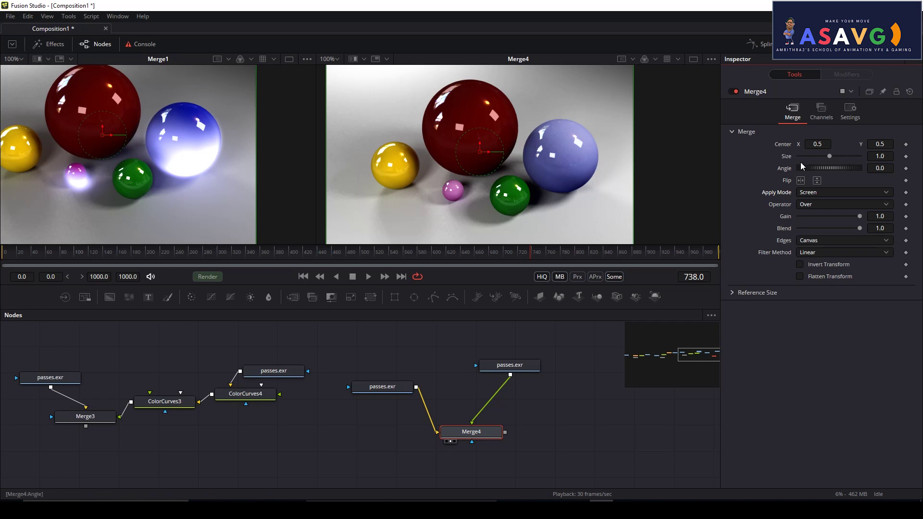
Compare Soft Light, Hard Light and Multiply on Merge4 against Screen, and go back to Screen
{"action": "left_click", "coordinate": [816, 194]}
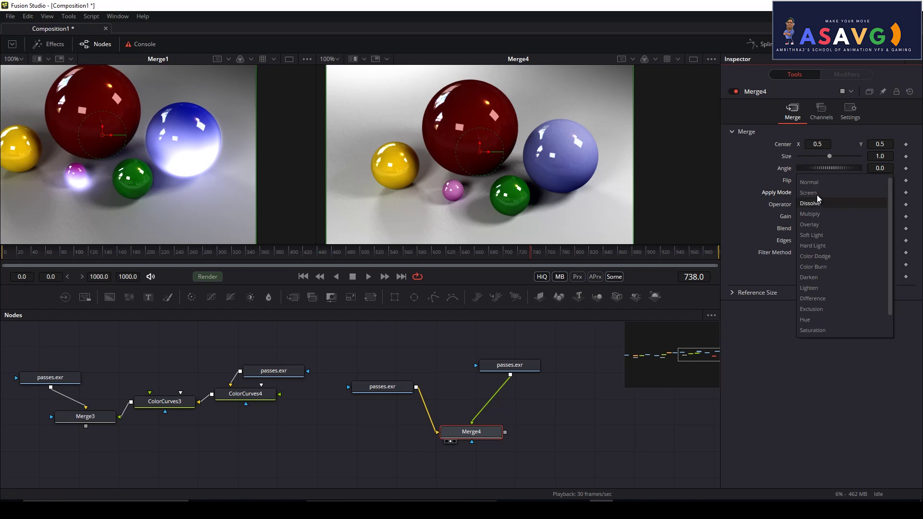
{"action": "left_click", "coordinate": [818, 235]}
{"action": "left_click", "coordinate": [821, 193]}
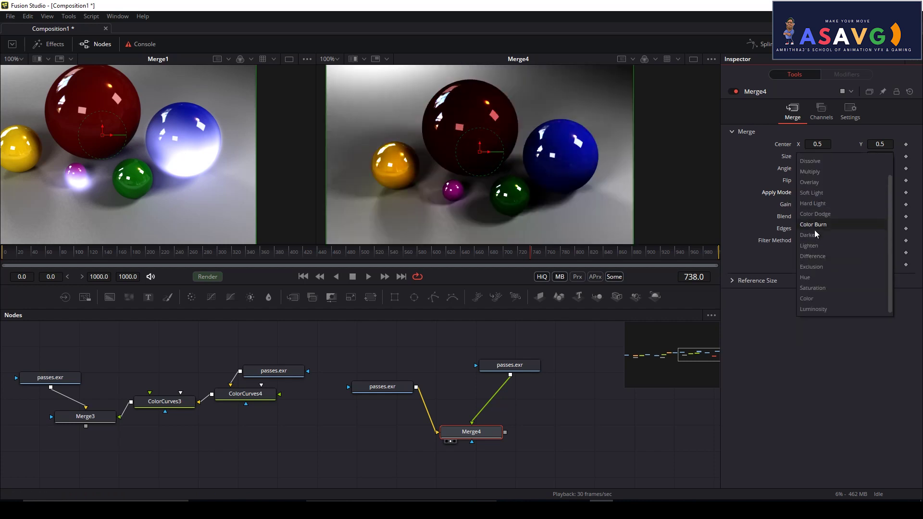
{"action": "left_click", "coordinate": [814, 204]}
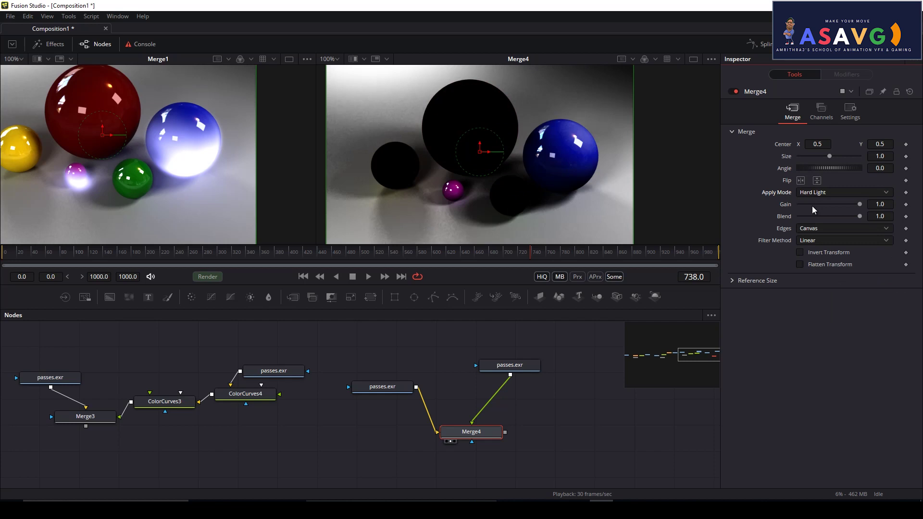
{"action": "left_click", "coordinate": [816, 192]}
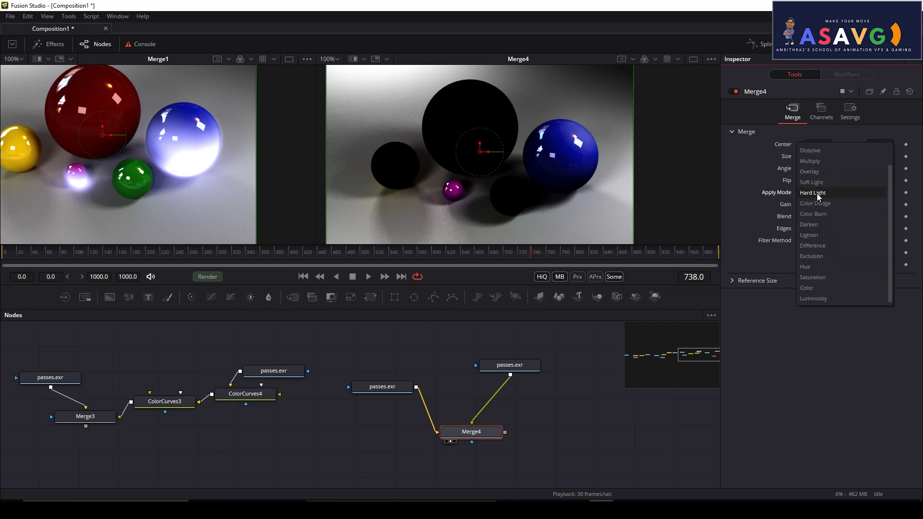
{"action": "left_click", "coordinate": [808, 161]}
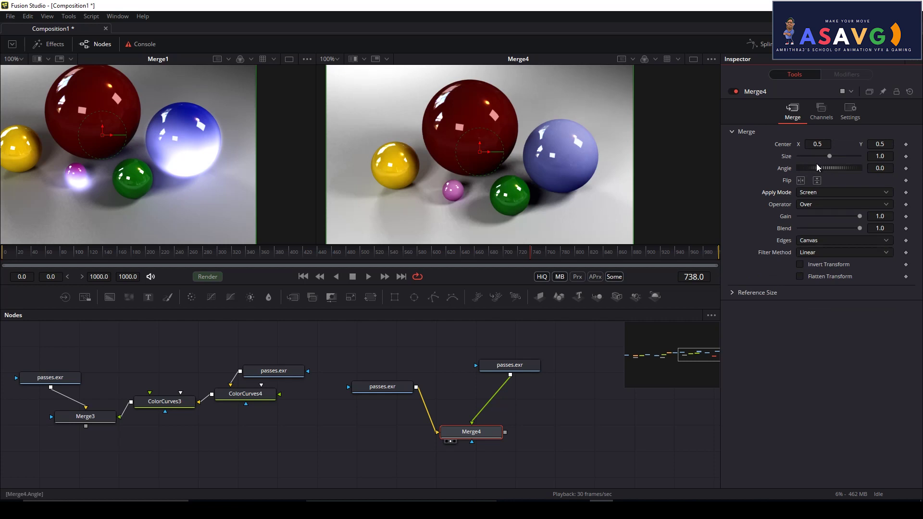
{"action": "left_click", "coordinate": [817, 192]}
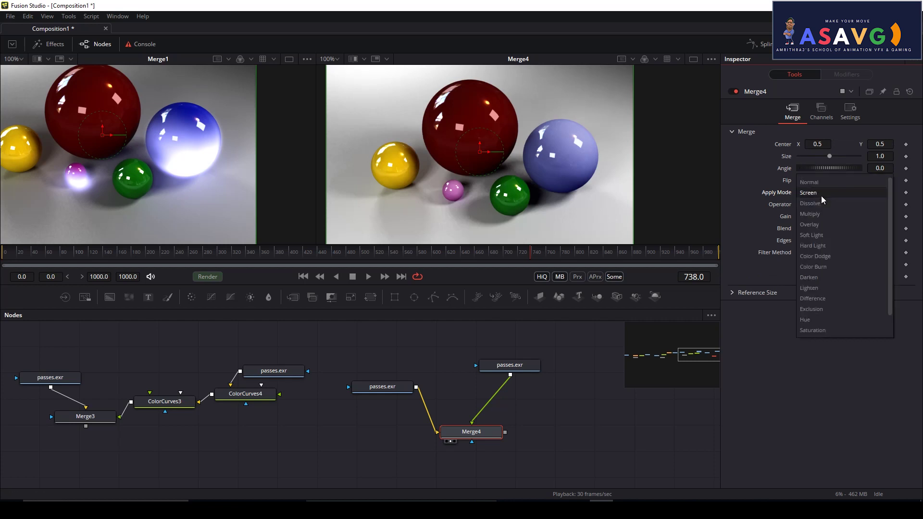
{"action": "left_click", "coordinate": [815, 221]}
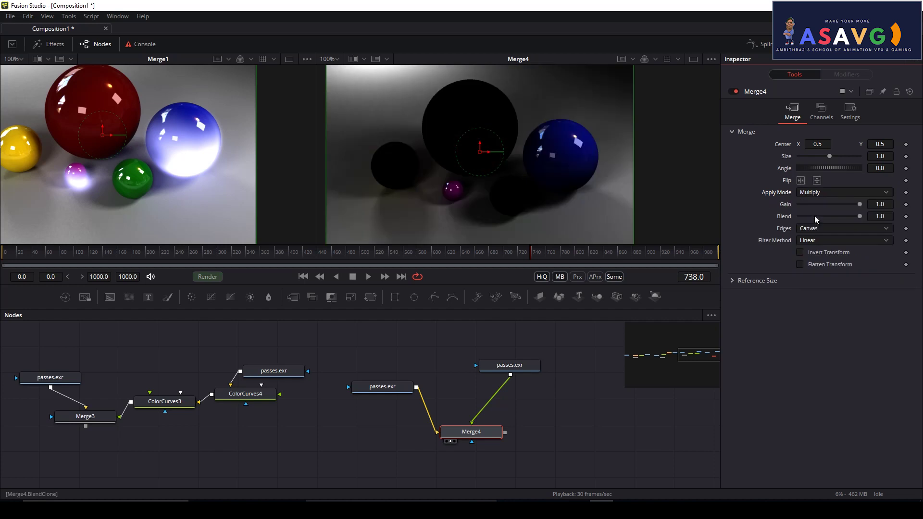
{"action": "left_click", "coordinate": [822, 192]}
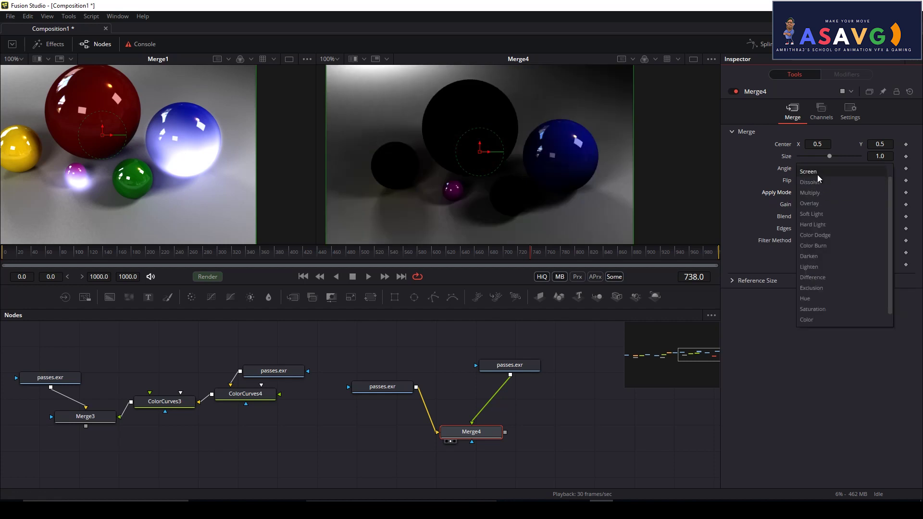
{"action": "left_click", "coordinate": [818, 173]}
{"action": "mouse_move", "coordinate": [859, 228]}
{"action": "left_mouse_down"}
{"action": "mouse_move", "coordinate": [831, 228]}
{"action": "mouse_move", "coordinate": [870, 228]}
{"action": "mouse_move", "coordinate": [828, 227]}
{"action": "mouse_move", "coordinate": [882, 225]}
{"action": "mouse_move", "coordinate": [835, 222]}
{"action": "mouse_move", "coordinate": [852, 221]}
{"action": "left_mouse_up"}
Insert a Color Curves node between the lighting loader and Merge4, and show Merge4 in the second viewer
{"action": "left_click_drag", "start_coordinate": [490, 428], "coordinate": [440, 432]}
{"action": "left_click_drag", "start_coordinate": [461, 371], "coordinate": [551, 379]}
{"action": "key", "text": "2"}
{"action": "left_click_drag", "start_coordinate": [548, 379], "coordinate": [518, 375]}
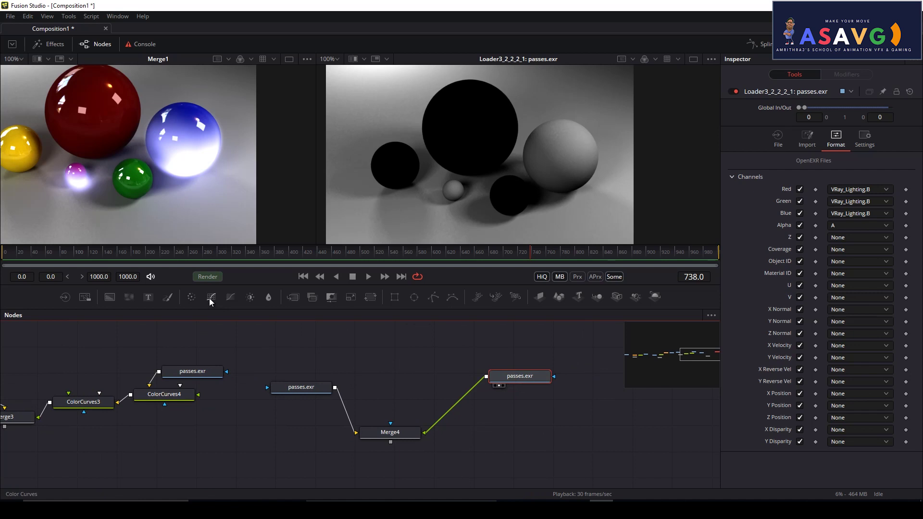
{"action": "left_click_drag", "start_coordinate": [209, 298], "coordinate": [453, 412]}
{"action": "left_click_drag", "start_coordinate": [397, 436], "coordinate": [435, 199]}
{"action": "left_click_drag", "start_coordinate": [445, 250], "coordinate": [441, 410]}
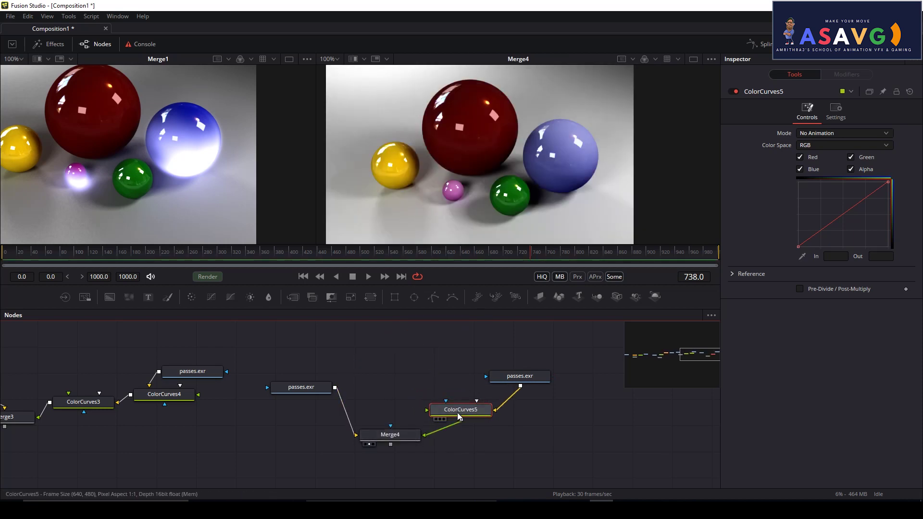
{"action": "left_click_drag", "start_coordinate": [868, 197], "coordinate": [839, 217]}
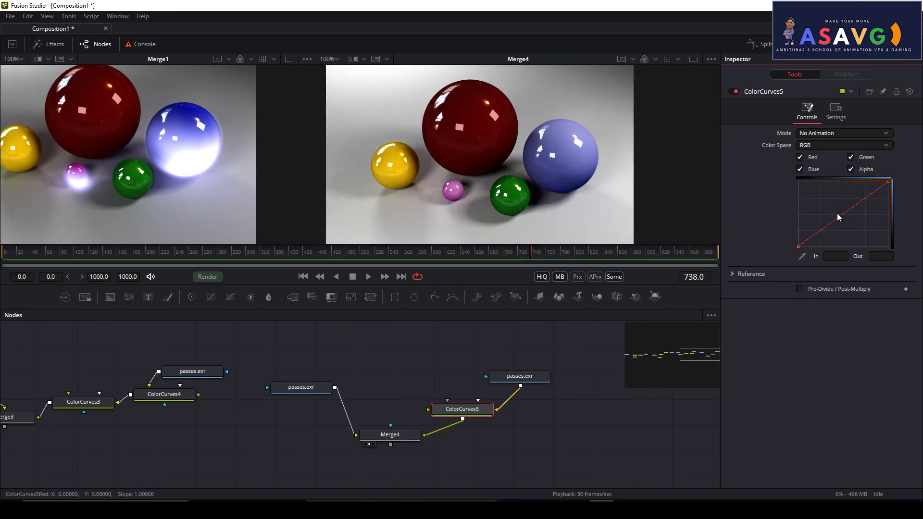
Paste two copies of Merge4's background loader beyond the ColorCurves5 branch and show the first copy in the second viewer
{"action": "left_click_drag", "start_coordinate": [515, 448], "coordinate": [402, 423]}
{"action": "left_click", "coordinate": [175, 387]}
{"action": "key", "text": "ctrl+c"}
{"action": "left_click", "coordinate": [454, 405]}
{"action": "key", "text": "ctrl+v"}
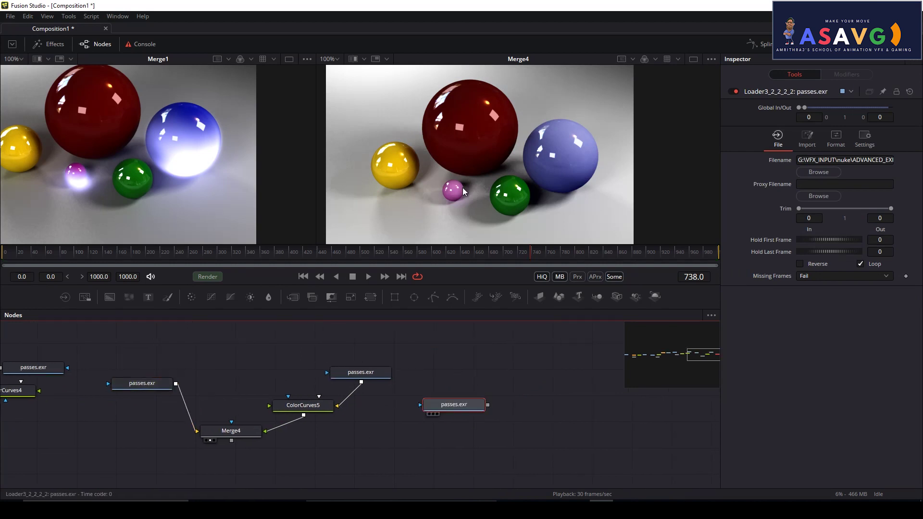
{"action": "key", "text": "2"}
{"action": "left_click_drag", "start_coordinate": [461, 408], "coordinate": [489, 379]}
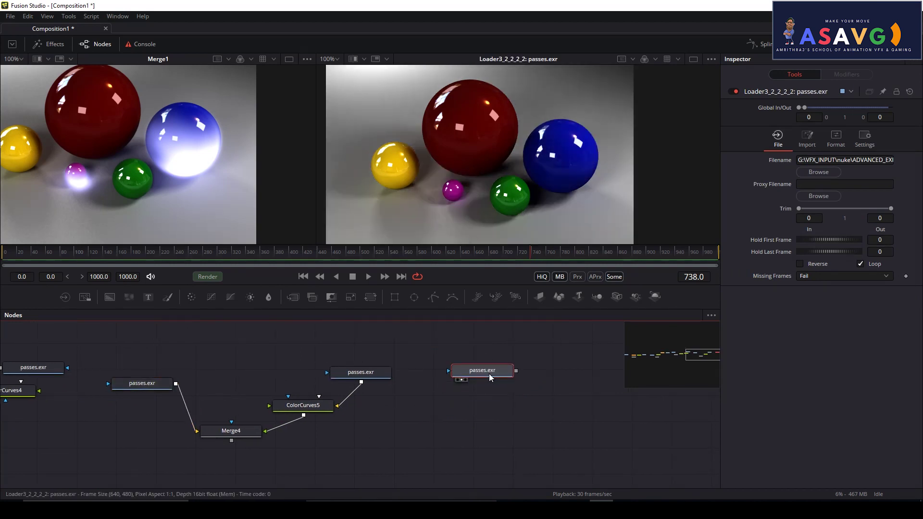
{"action": "left_click_drag", "start_coordinate": [541, 403], "coordinate": [428, 404]}
{"action": "key", "text": "ctrl+v"}
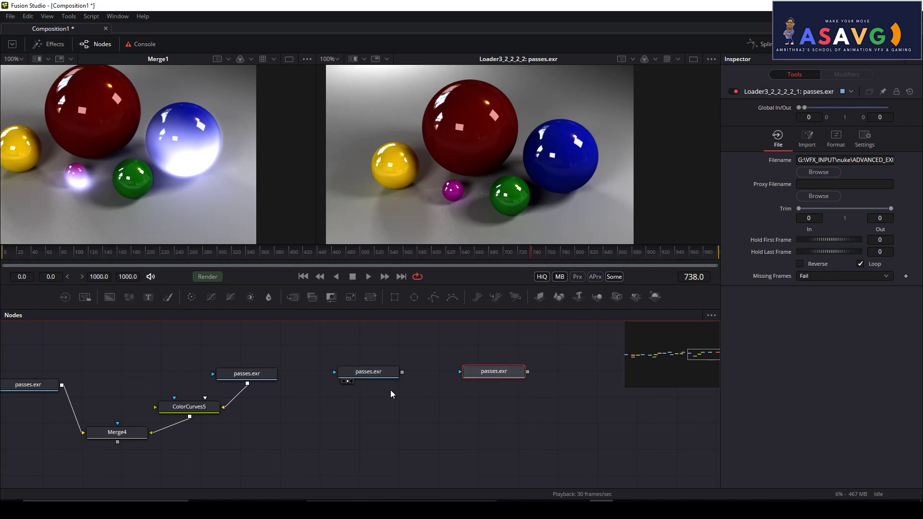
Set the Red, Green and Blue channels of the second pasted loader to VRay_Lighting.G and show it in the second viewer
{"action": "left_click", "coordinate": [385, 373]}
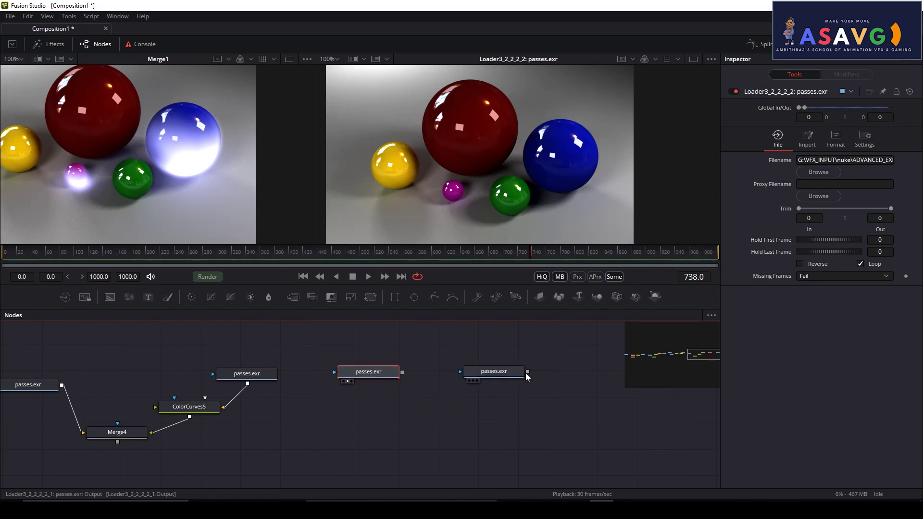
{"action": "left_click", "coordinate": [500, 372]}
{"action": "left_click", "coordinate": [836, 138]}
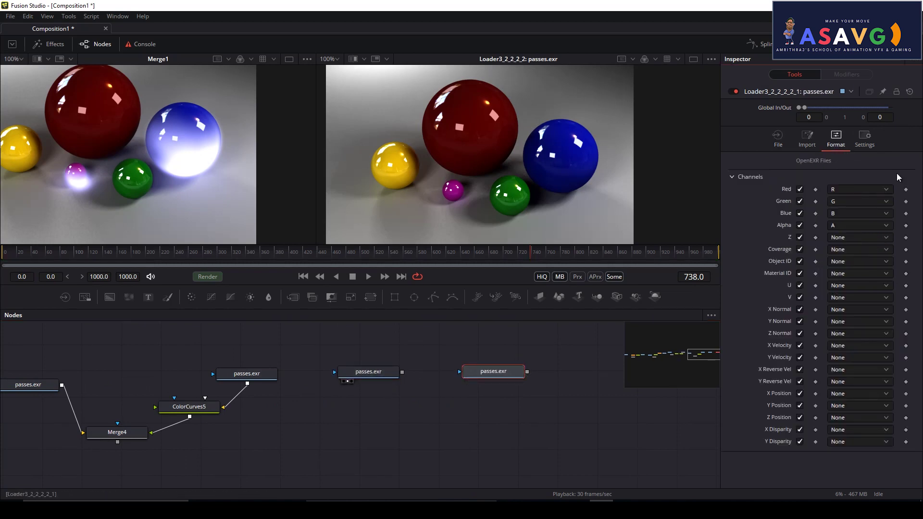
{"action": "left_click", "coordinate": [868, 192]}
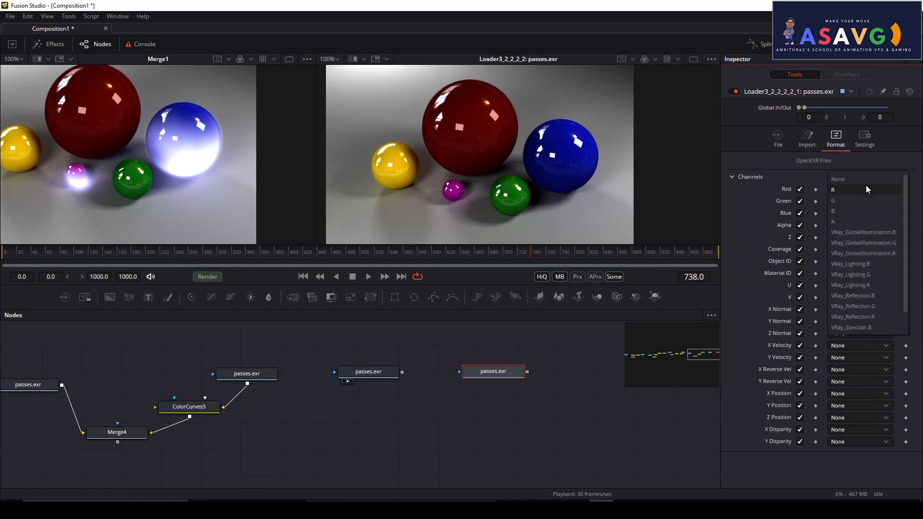
{"action": "left_click", "coordinate": [859, 277]}
{"action": "left_click", "coordinate": [858, 202]}
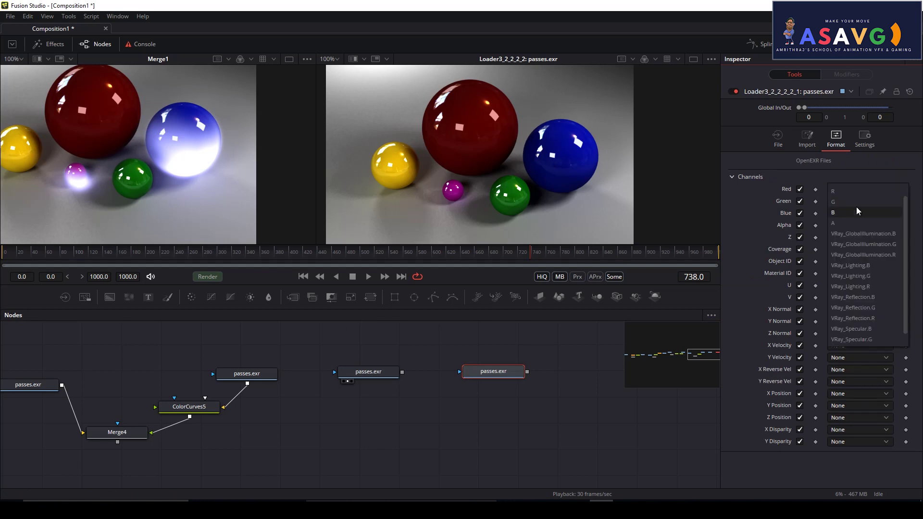
{"action": "left_click", "coordinate": [858, 285]}
{"action": "left_click", "coordinate": [857, 214]}
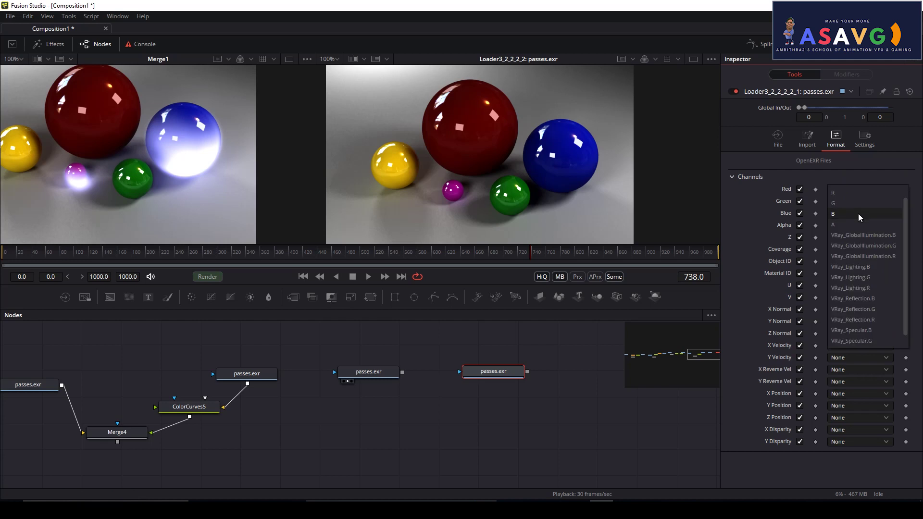
{"action": "left_click", "coordinate": [858, 281]}
{"action": "left_click", "coordinate": [515, 374]}
{"action": "key", "text": "2"}
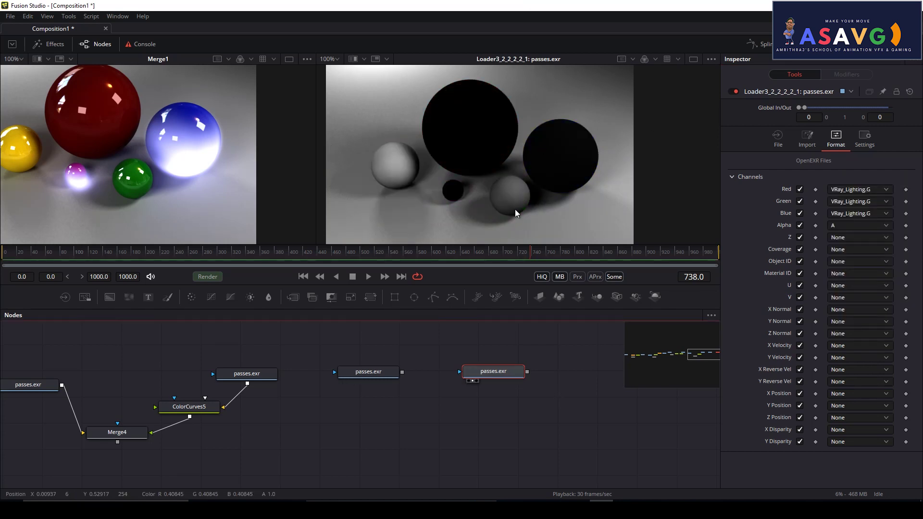
Add a Merge node with the first pasted loader as background and the VRay_Lighting.G loader as foreground
{"action": "left_click", "coordinate": [399, 409]}
{"action": "key", "text": "shift+space"}
{"action": "type", "text": "mer"}
{"action": "left_click", "coordinate": [441, 357]}
{"action": "left_click_drag", "start_coordinate": [474, 371], "coordinate": [514, 357]}
{"action": "left_click_drag", "start_coordinate": [362, 400], "coordinate": [369, 382]}
{"action": "left_click_drag", "start_coordinate": [447, 397], "coordinate": [531, 358]}
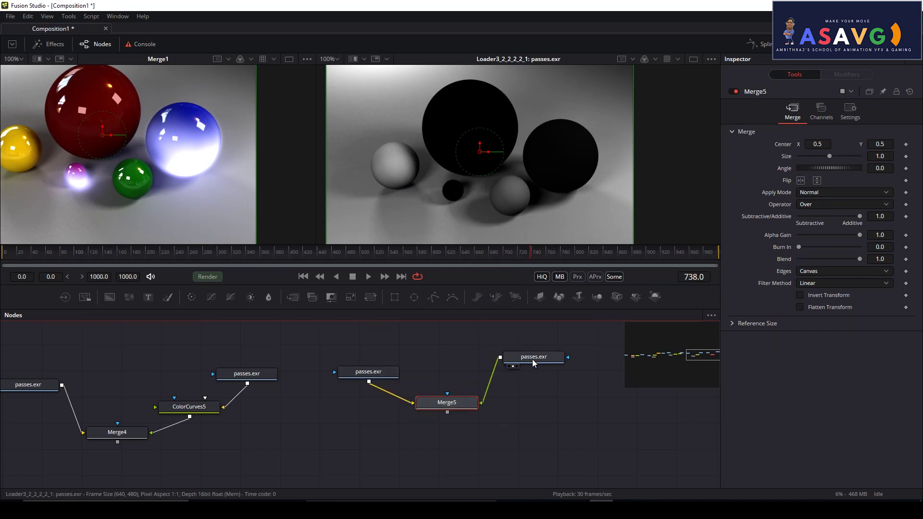
Show Merge5 in the second viewer, set its Apply Mode to Screen, and move the foreground loader away to make room
{"action": "key", "text": "2"}
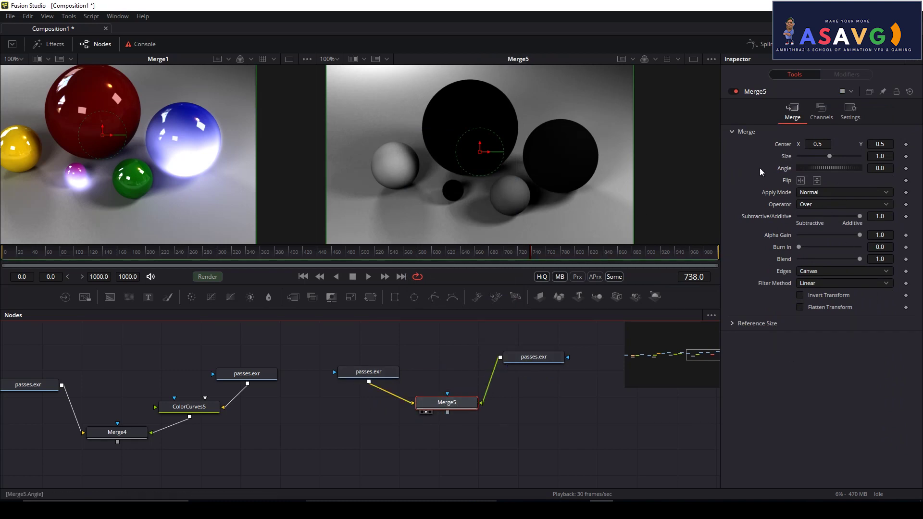
{"action": "left_click", "coordinate": [824, 193]}
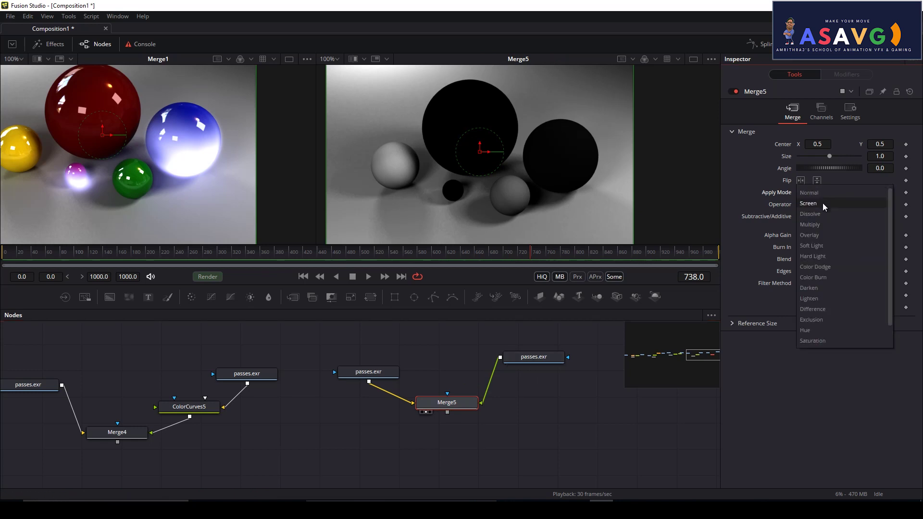
{"action": "left_click", "coordinate": [824, 204]}
{"action": "mouse_move", "coordinate": [540, 358]}
{"action": "left_mouse_down"}
{"action": "mouse_move", "coordinate": [559, 361]}
{"action": "mouse_move", "coordinate": [539, 356]}
{"action": "left_mouse_up"}
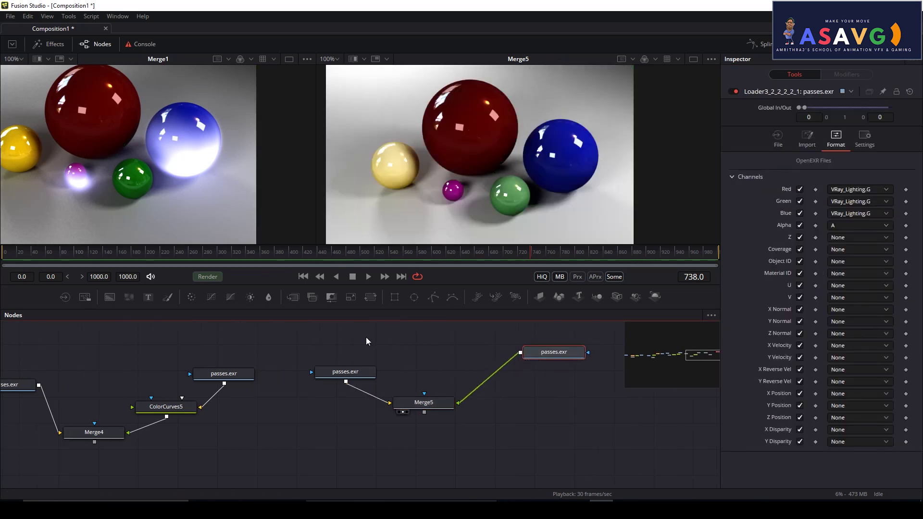
Insert a Color Curves node between the VRay_Lighting.G loader and Merge5, and try raising its curve, undoing each change
{"action": "left_click", "coordinate": [212, 298]}
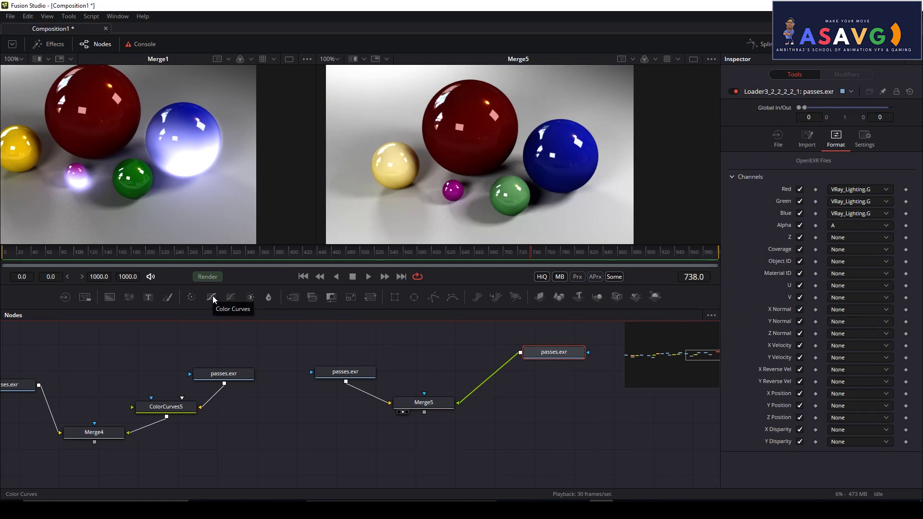
{"action": "left_click_drag", "start_coordinate": [452, 360], "coordinate": [486, 385]}
{"action": "left_click_drag", "start_coordinate": [820, 231], "coordinate": [823, 208]}
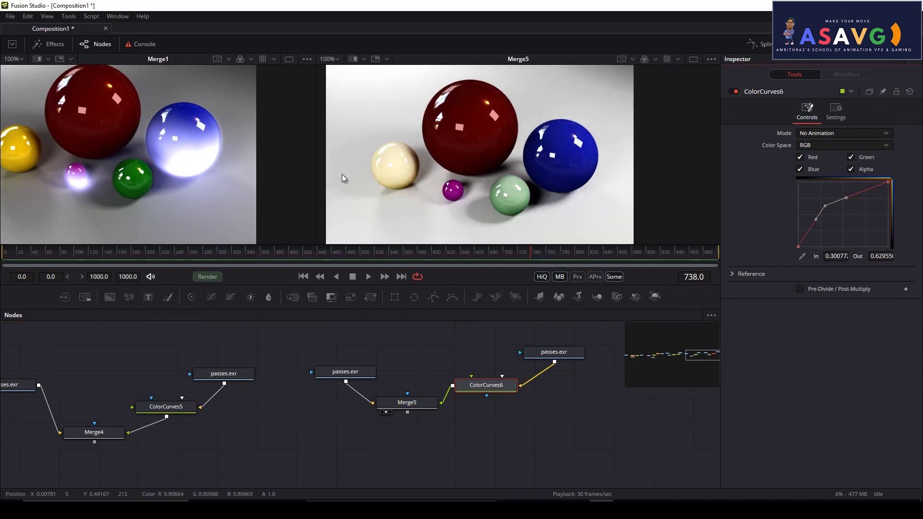
{"action": "key", "text": "ctrl+z"}
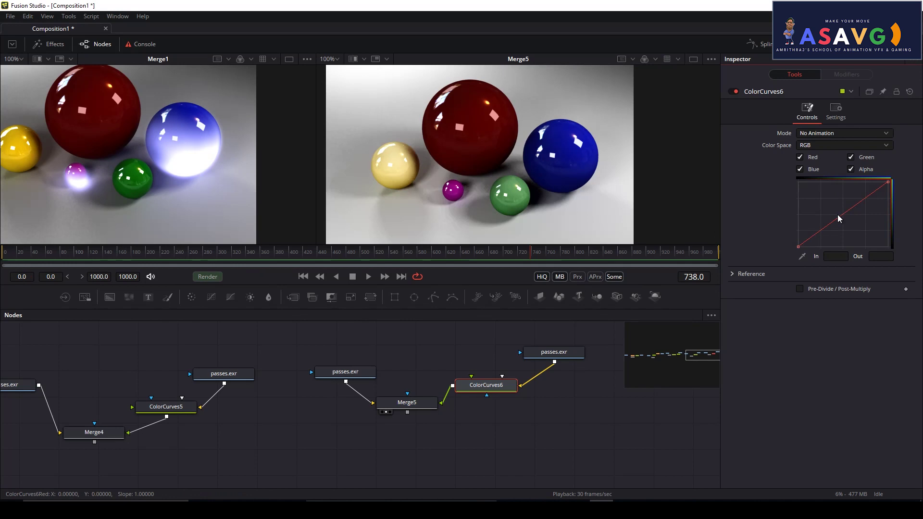
{"action": "key", "text": "ctrl+z"}
{"action": "mouse_move", "coordinate": [829, 196]}
{"action": "left_mouse_down"}
{"action": "mouse_move", "coordinate": [833, 207]}
{"action": "mouse_move", "coordinate": [830, 198]}
{"action": "left_mouse_up"}
{"action": "key", "text": "ctrl+z"}
Switch off Red and Green in ColorCurves6, and try raising the blue curve before undoing it
{"action": "left_click_drag", "start_coordinate": [471, 358], "coordinate": [493, 382]}
{"action": "left_click", "coordinate": [800, 157]}
{"action": "left_click", "coordinate": [851, 158]}
{"action": "left_click_drag", "start_coordinate": [839, 218], "coordinate": [816, 205]}
{"action": "key", "text": "ctrl+z"}
Paste two copies of Merge5's background loader into empty space beyond the ColorCurves6 branch
{"action": "left_click_drag", "start_coordinate": [509, 452], "coordinate": [416, 459]}
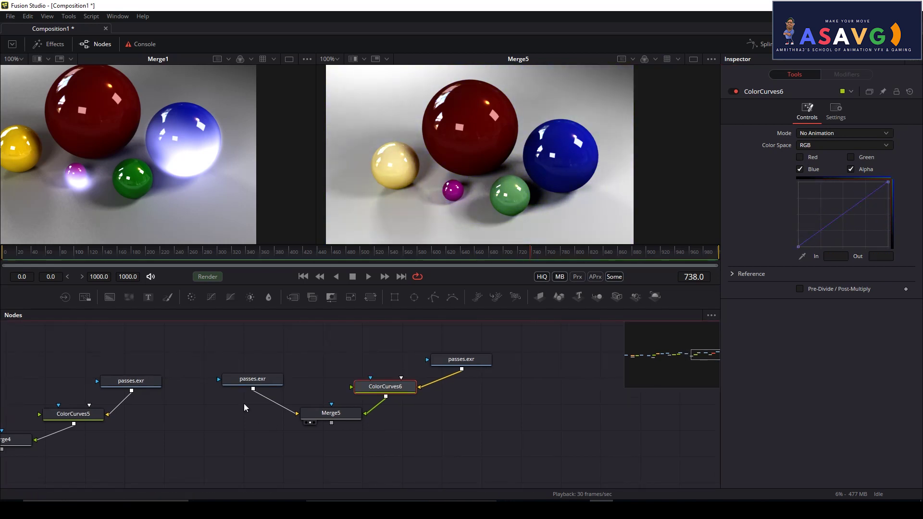
{"action": "left_click", "coordinate": [461, 362]}
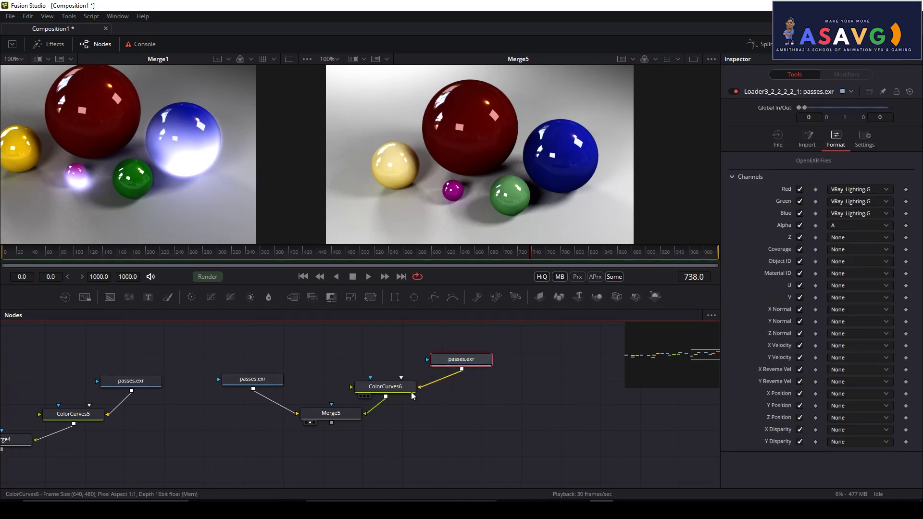
{"action": "left_click_drag", "start_coordinate": [255, 348], "coordinate": [220, 339]}
{"action": "left_click", "coordinate": [209, 371]}
{"action": "key", "text": "ctrl+c"}
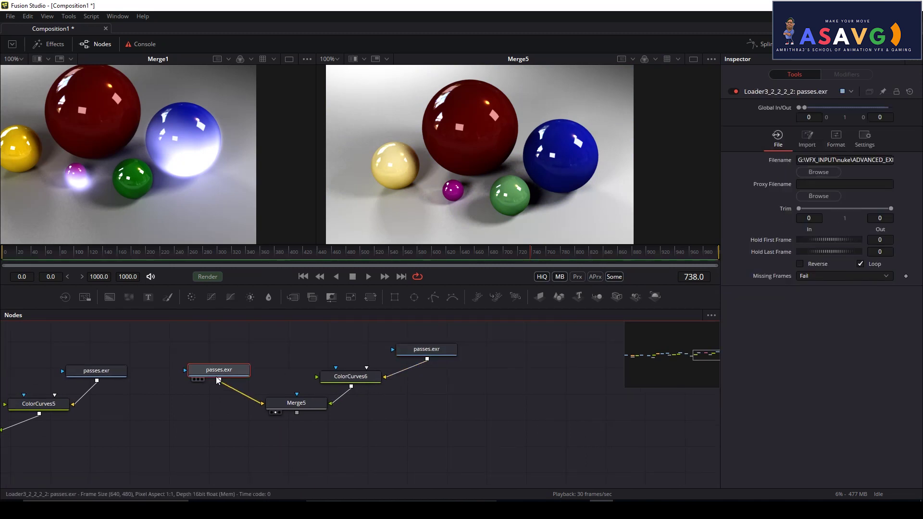
{"action": "left_click_drag", "start_coordinate": [655, 365], "coordinate": [400, 377]}
{"action": "left_click", "coordinate": [421, 378]}
{"action": "key", "text": "ctrl+v"}
{"action": "left_click", "coordinate": [518, 408]}
{"action": "key", "text": "ctrl+v"}
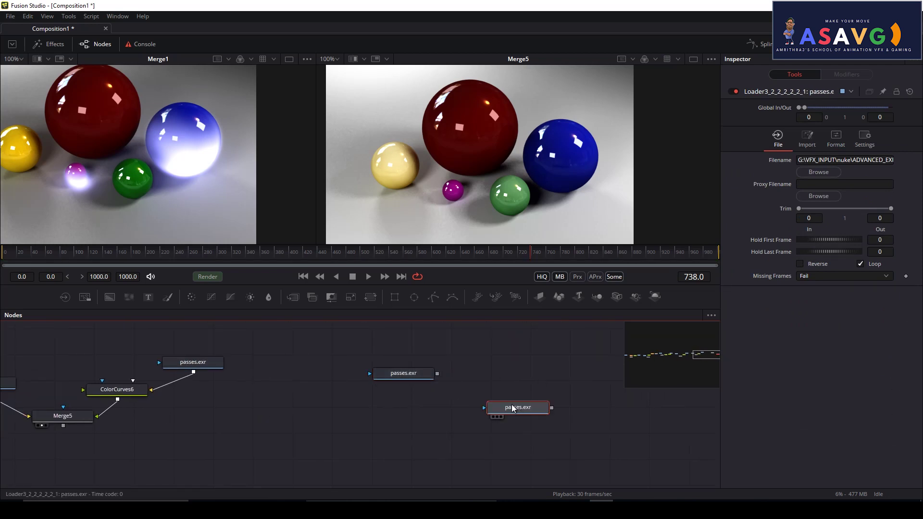
Add another Merge node below the new loaders and connect the first copy as its background
{"action": "key", "text": "shift+space"}
{"action": "type", "text": "mer"}
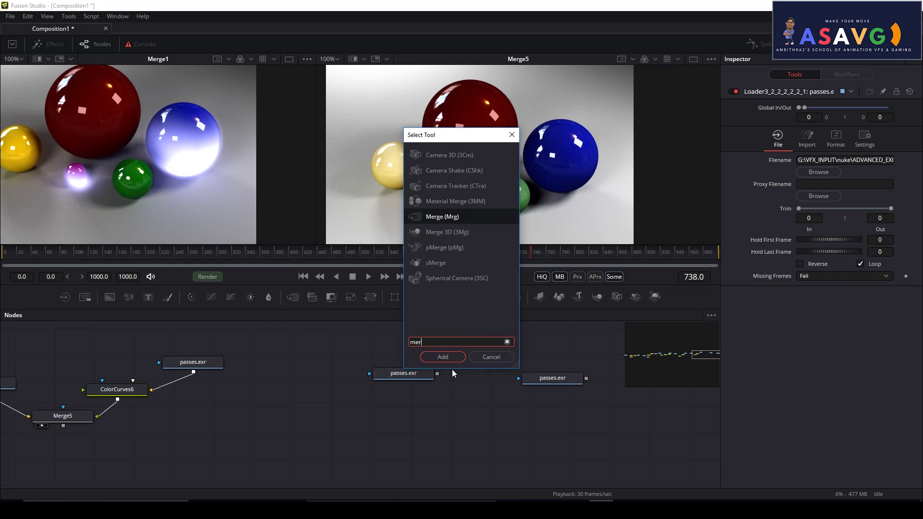
{"action": "key", "text": "Return"}
{"action": "left_click_drag", "start_coordinate": [437, 374], "coordinate": [470, 426]}
Set the second copy's Red, Green and Blue channels to VRay_Lighting.R and show it in the second viewer
{"action": "left_click", "coordinate": [529, 375]}
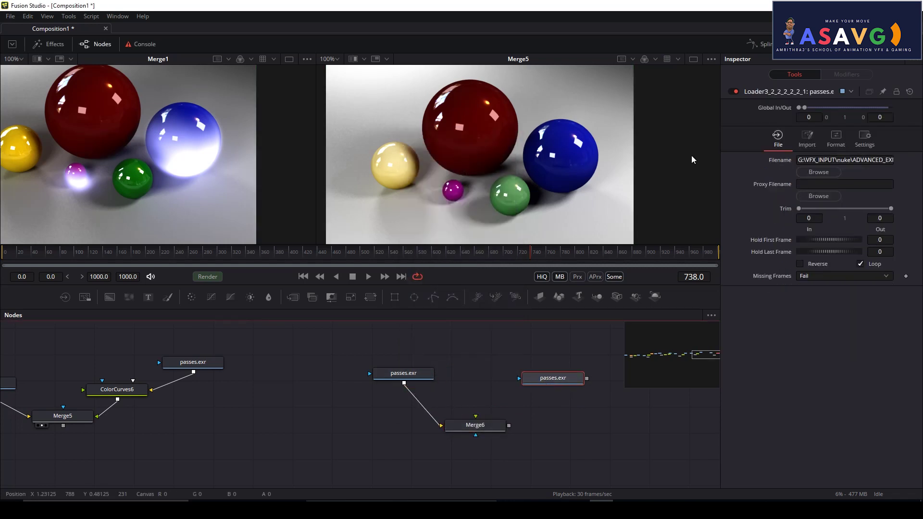
{"action": "left_click", "coordinate": [843, 148]}
{"action": "left_click", "coordinate": [864, 190]}
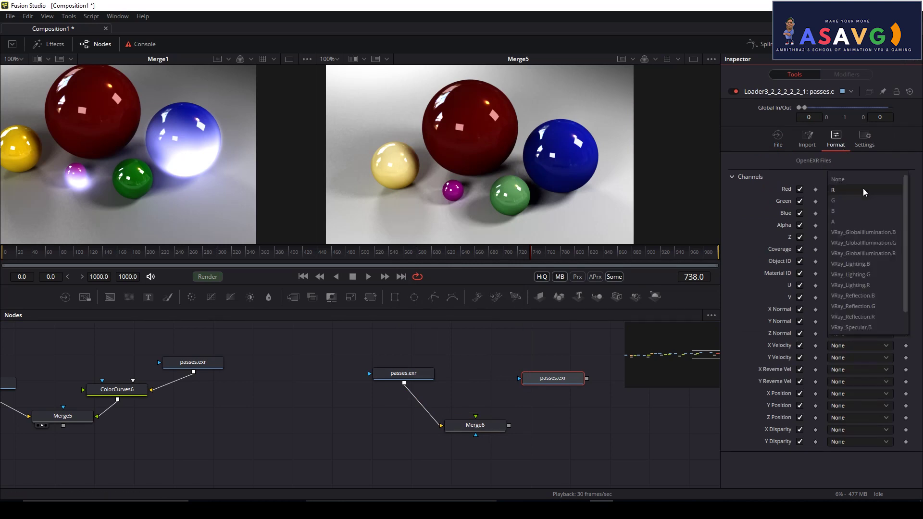
{"action": "left_click", "coordinate": [193, 364]}
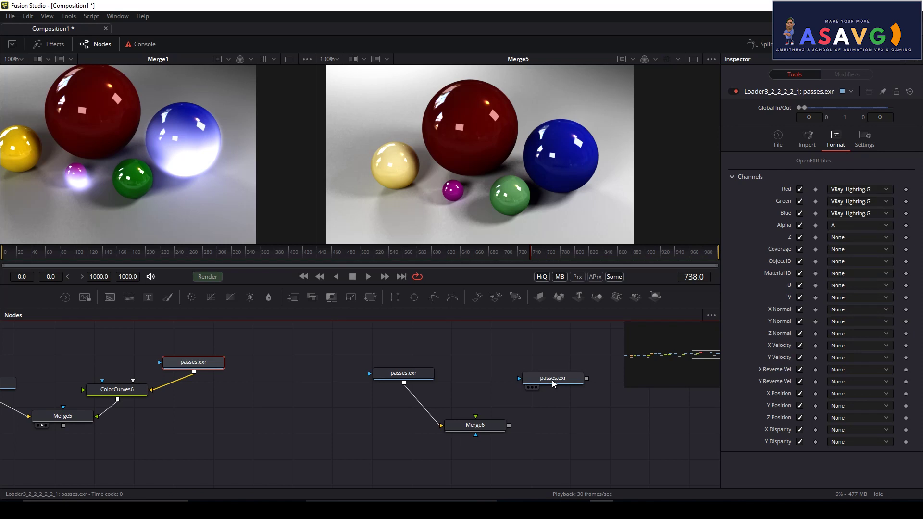
{"action": "left_click_drag", "start_coordinate": [552, 380], "coordinate": [560, 380]}
{"action": "left_click", "coordinate": [855, 192]}
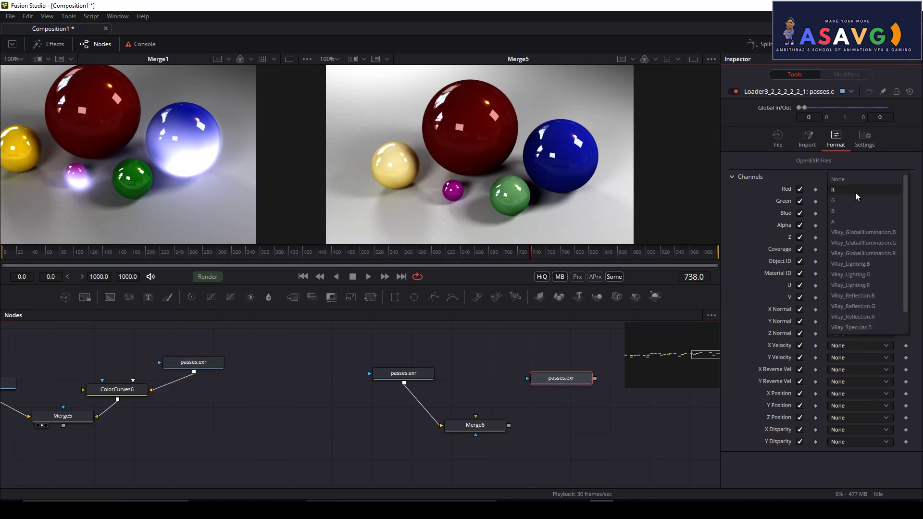
{"action": "left_click", "coordinate": [856, 286]}
{"action": "left_click", "coordinate": [867, 204]}
{"action": "left_click", "coordinate": [864, 287]}
{"action": "left_click", "coordinate": [863, 214]}
{"action": "left_click", "coordinate": [868, 286]}
{"action": "left_click", "coordinate": [561, 377]}
{"action": "key", "text": "2"}
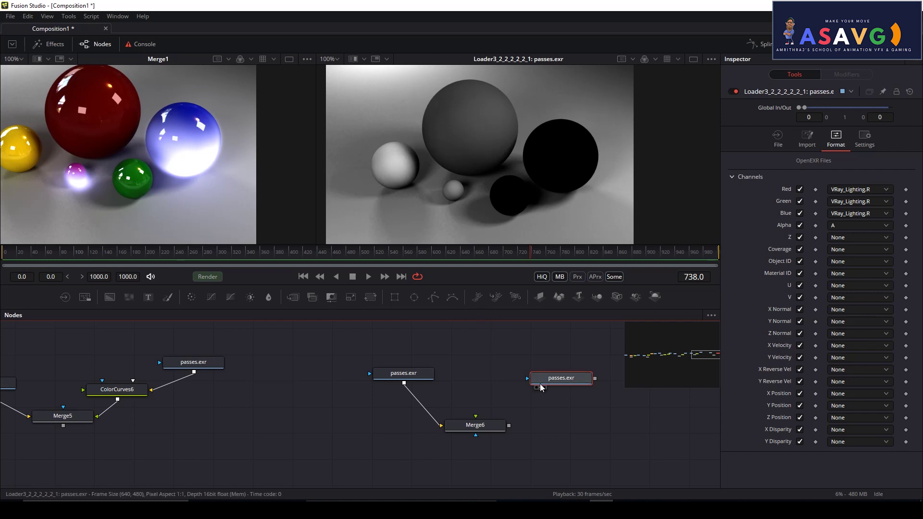
Connect the VRay_Lighting.R loader to Merge6's foreground, show Merge6 in the second viewer, and set its Apply Mode to Screen
{"action": "left_click_drag", "start_coordinate": [561, 382], "coordinate": [561, 375]}
{"action": "left_click_drag", "start_coordinate": [509, 416], "coordinate": [530, 361]}
{"action": "left_click", "coordinate": [475, 420]}
{"action": "left_click", "coordinate": [447, 420]}
{"action": "left_click", "coordinate": [445, 411]}
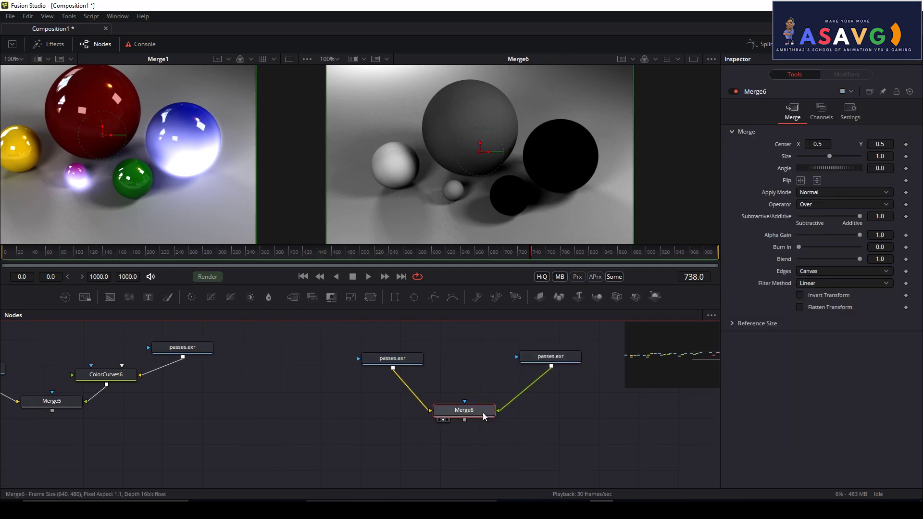
{"action": "left_click", "coordinate": [836, 192]}
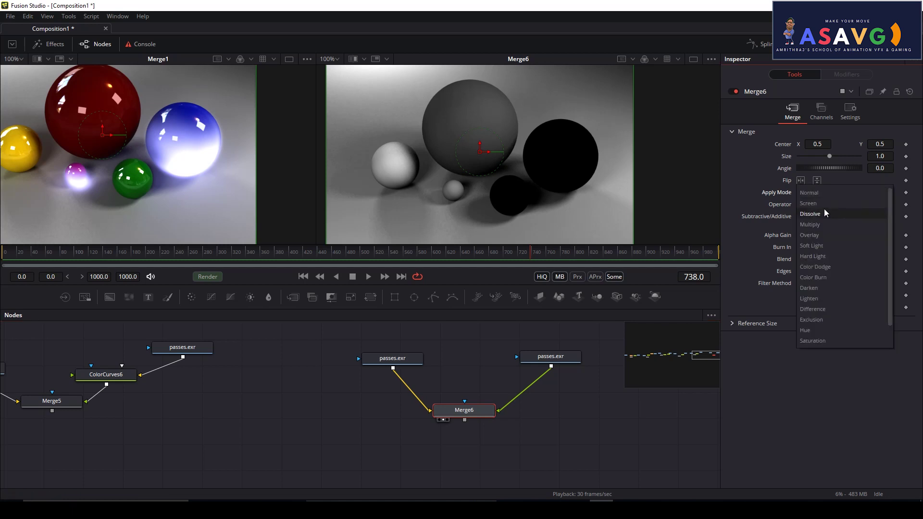
{"action": "left_click", "coordinate": [824, 203]}
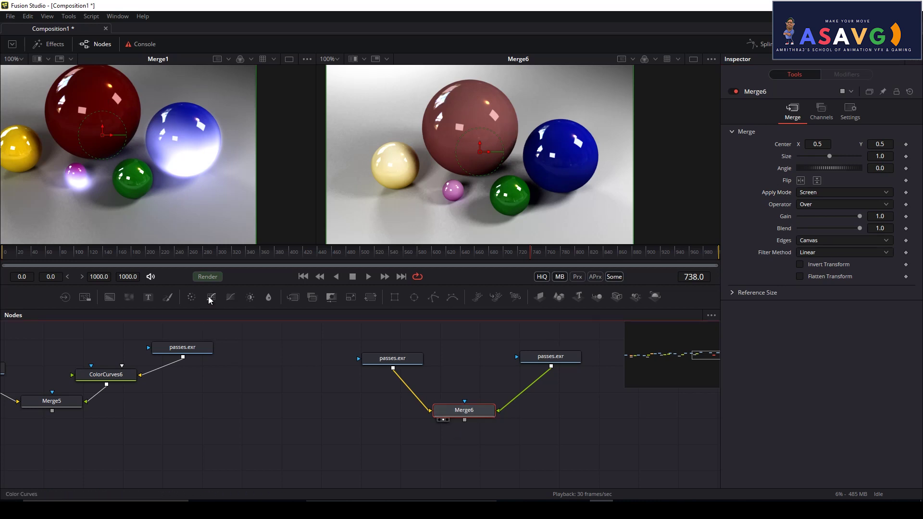
Place a Color Curves node between the VRay_Lighting.R loader and Merge6, and try raising its curve with Red and Green switched off
{"action": "left_click_drag", "start_coordinate": [210, 298], "coordinate": [519, 395]}
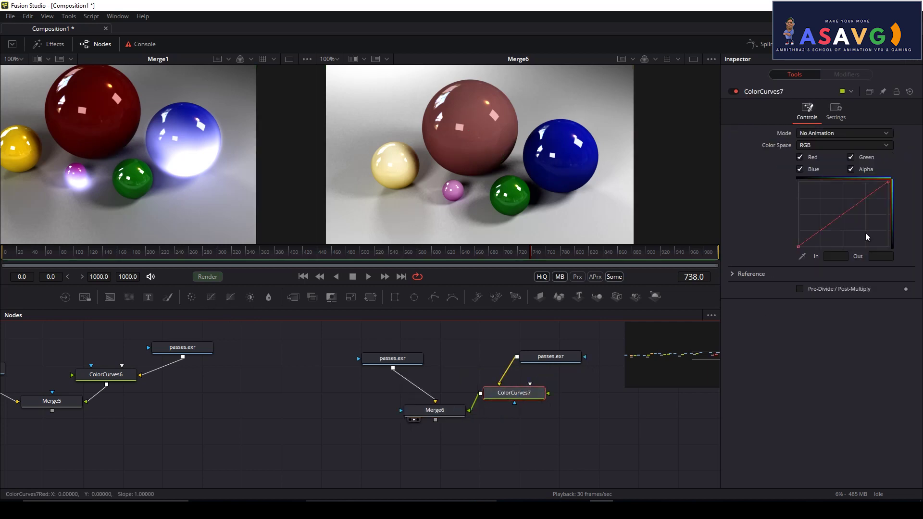
{"action": "mouse_move", "coordinate": [840, 216]}
{"action": "left_mouse_down"}
{"action": "mouse_move", "coordinate": [823, 195]}
{"action": "mouse_move", "coordinate": [858, 223]}
{"action": "mouse_move", "coordinate": [822, 206]}
{"action": "mouse_move", "coordinate": [847, 227]}
{"action": "mouse_move", "coordinate": [822, 203]}
{"action": "mouse_move", "coordinate": [842, 217]}
{"action": "left_mouse_up"}
{"action": "left_click", "coordinate": [799, 157]}
{"action": "left_click", "coordinate": [851, 157]}
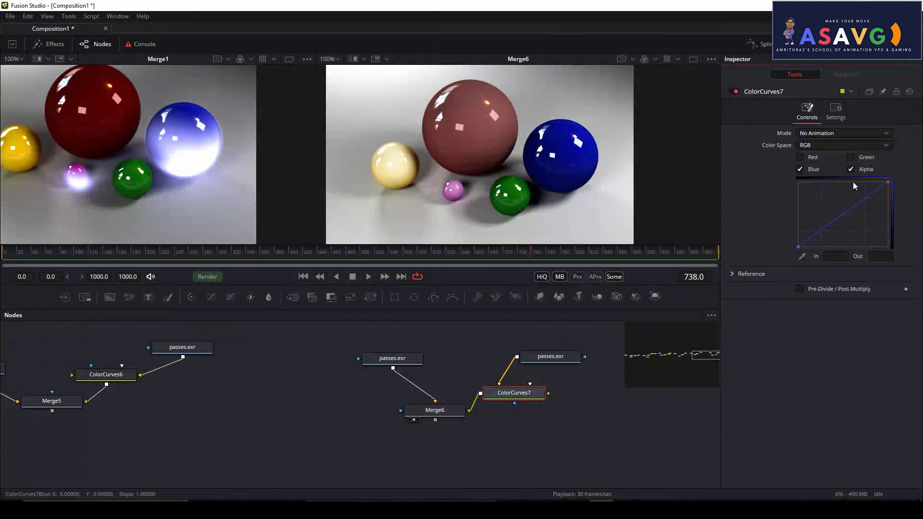
{"action": "left_click_drag", "start_coordinate": [847, 217], "coordinate": [828, 196]}
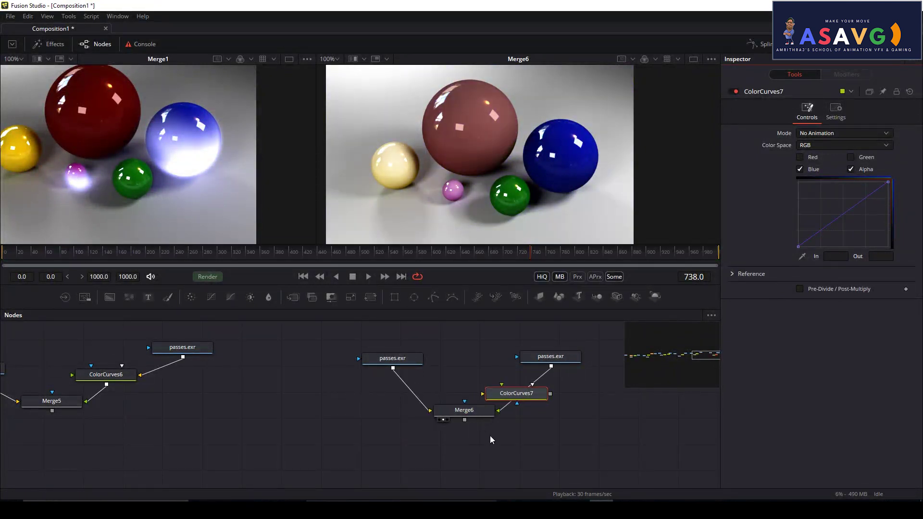
Paste two copies of Merge6's background loader beyond the ColorCurves7 branch and show the first copy in the second viewer
{"action": "left_click_drag", "start_coordinate": [519, 419], "coordinate": [333, 430]}
{"action": "left_click", "coordinate": [209, 369]}
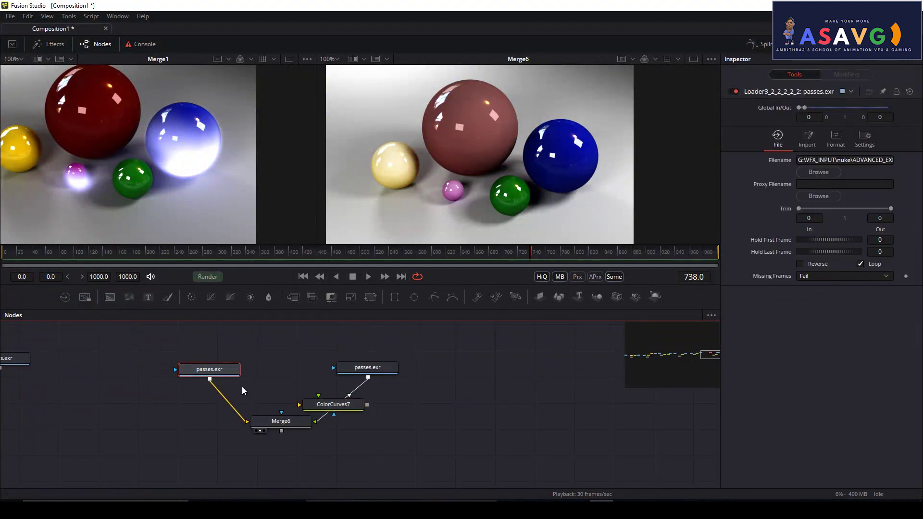
{"action": "left_click_drag", "start_coordinate": [484, 388], "coordinate": [429, 391]}
{"action": "key", "text": "ctrl+v"}
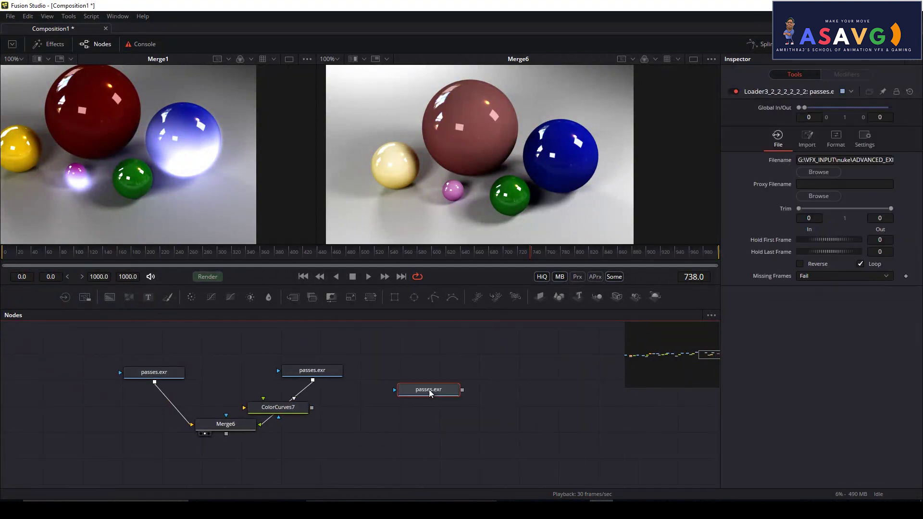
{"action": "key", "text": "2"}
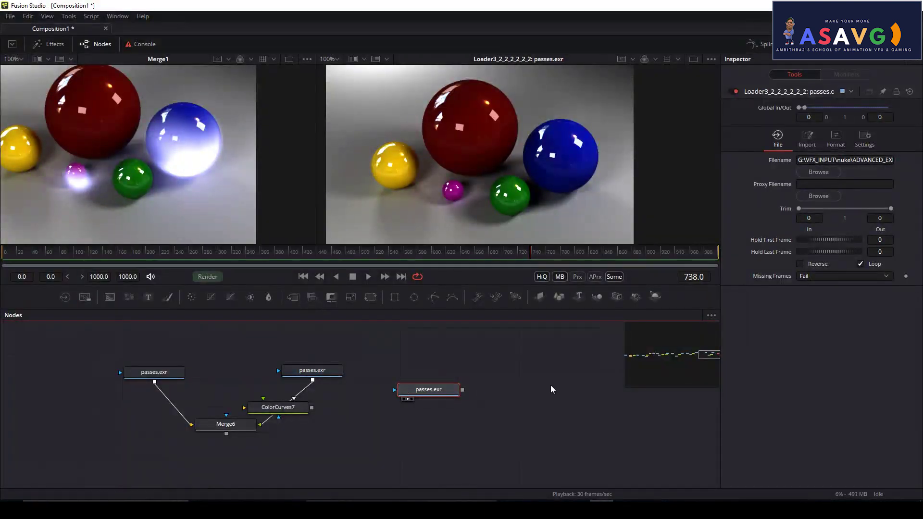
{"action": "key", "text": "ctrl+v"}
{"action": "left_click", "coordinate": [439, 392]}
{"action": "left_click_drag", "start_coordinate": [561, 385], "coordinate": [551, 386]}
Set the second pasted loader's Red, Green and Blue channels to VRay_Reflection.B and show it in the second viewer
{"action": "left_click", "coordinate": [320, 372]}
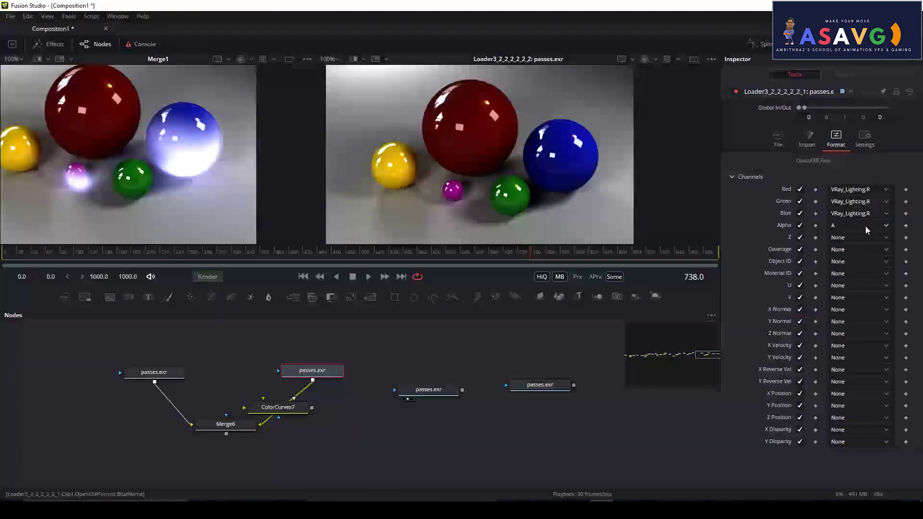
{"action": "left_click", "coordinate": [555, 388]}
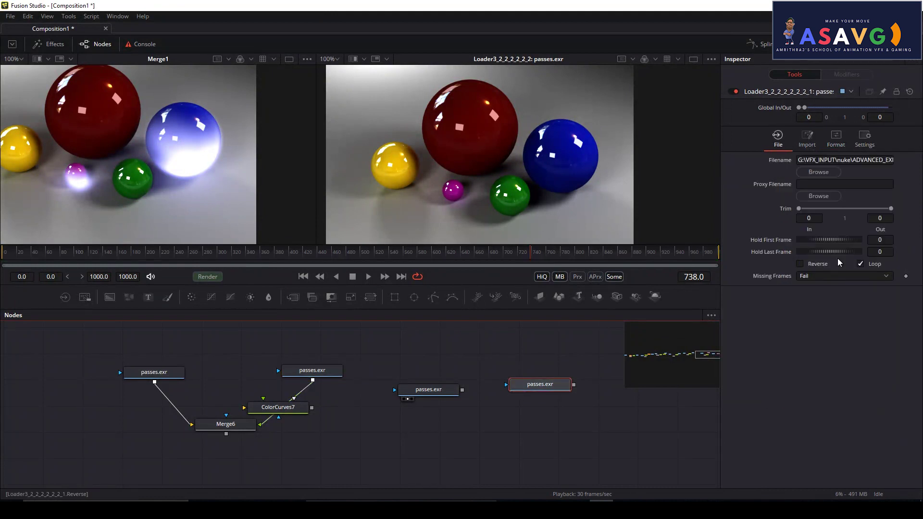
{"action": "left_click", "coordinate": [836, 139]}
{"action": "left_click", "coordinate": [841, 190]}
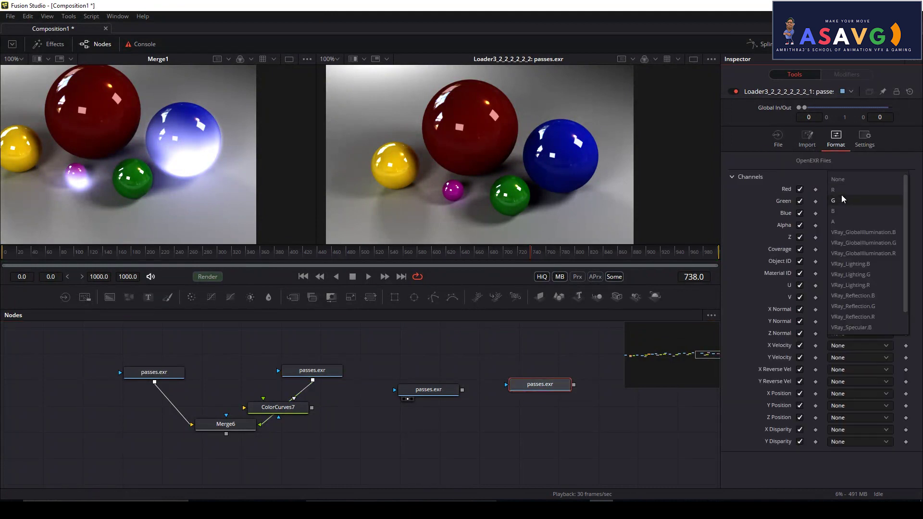
{"action": "left_click", "coordinate": [849, 297]}
{"action": "left_click", "coordinate": [858, 201]}
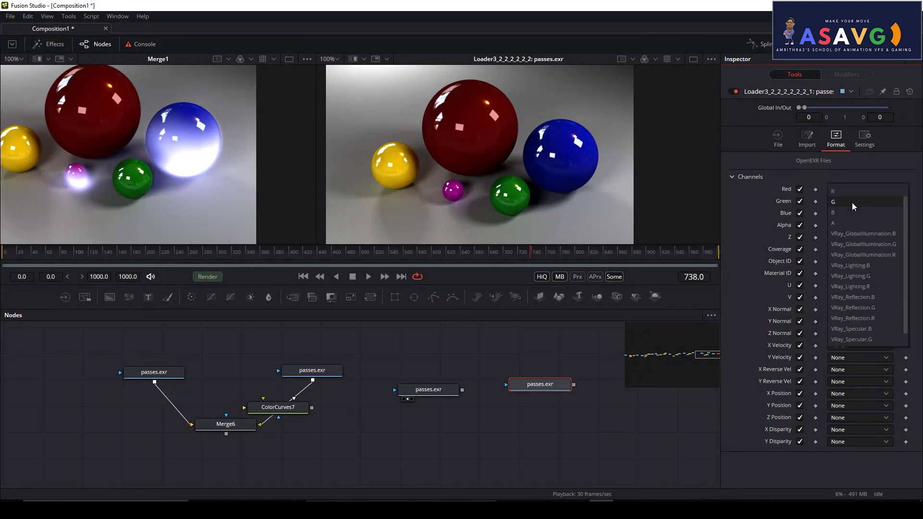
{"action": "left_click", "coordinate": [873, 309]}
{"action": "left_click", "coordinate": [867, 212]}
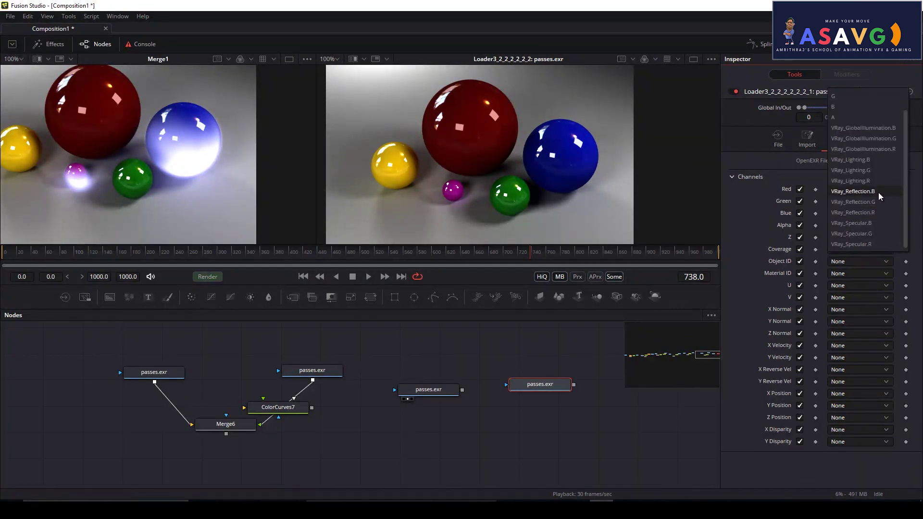
{"action": "left_click", "coordinate": [881, 196]}
{"action": "left_click", "coordinate": [879, 213]}
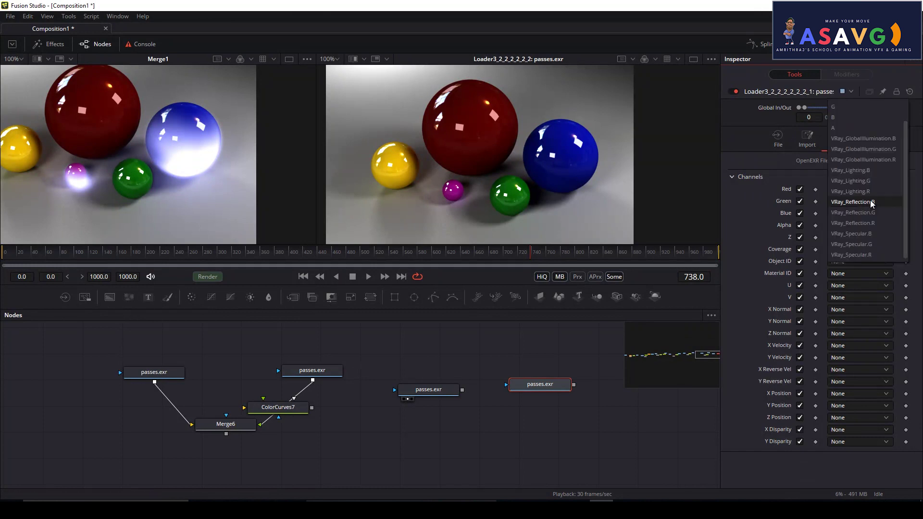
{"action": "left_click", "coordinate": [875, 212]}
{"action": "left_click", "coordinate": [869, 216]}
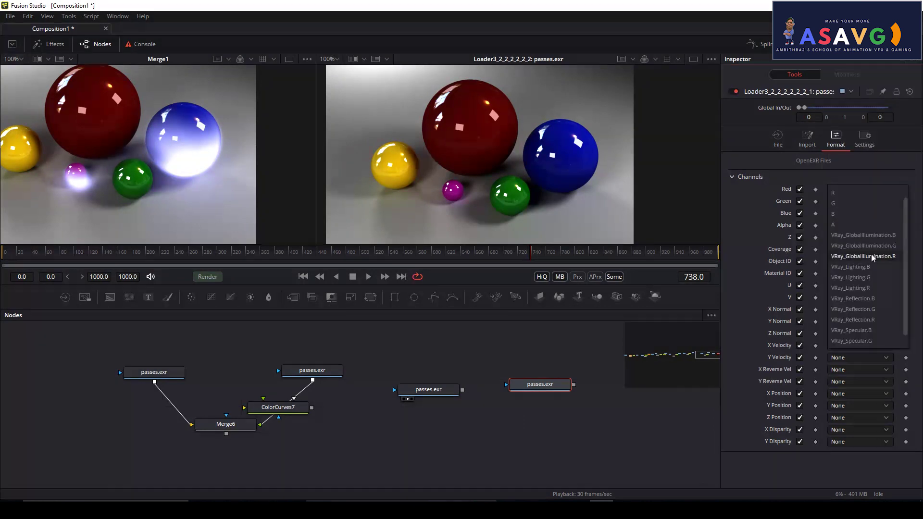
{"action": "left_click", "coordinate": [874, 298]}
{"action": "left_click", "coordinate": [521, 394]}
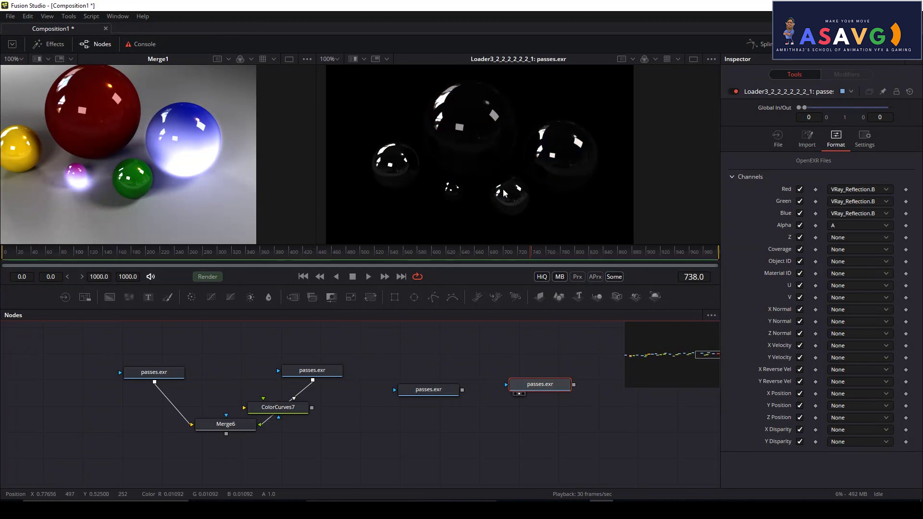
Space out the two new loaders and add a Merge node below them
{"action": "left_click_drag", "start_coordinate": [548, 386], "coordinate": [550, 376]}
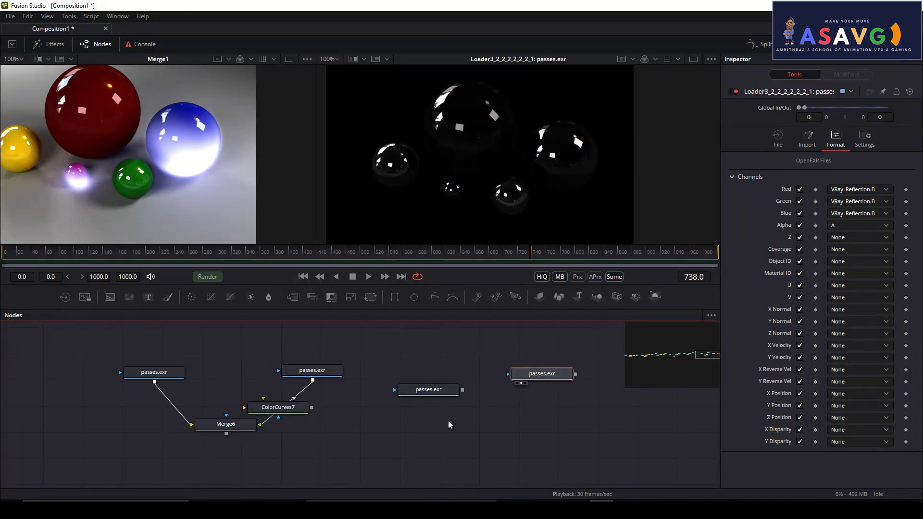
{"action": "left_click_drag", "start_coordinate": [426, 392], "coordinate": [408, 392]}
{"action": "left_click", "coordinate": [441, 433]}
{"action": "key", "text": "shift+space"}
{"action": "key", "text": "BackSpace"}
{"action": "key", "text": "BackSpace"}
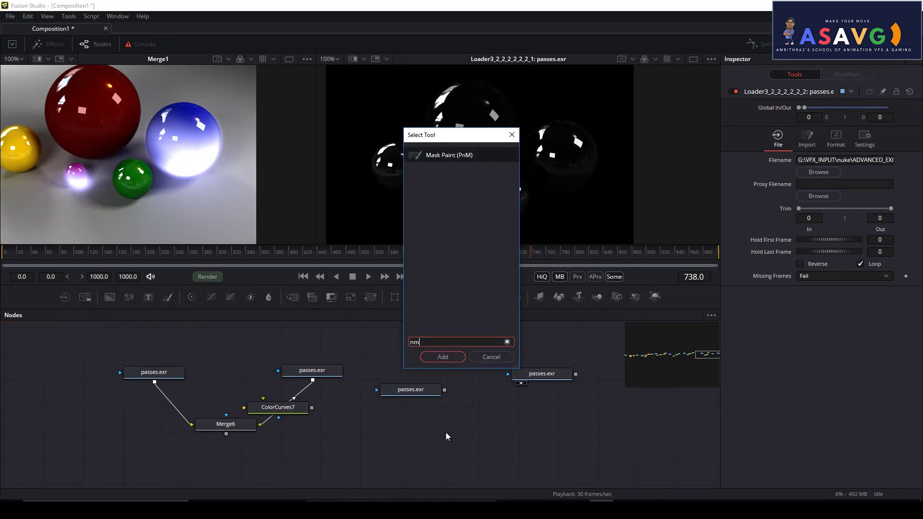
{"action": "type", "text": "er"}
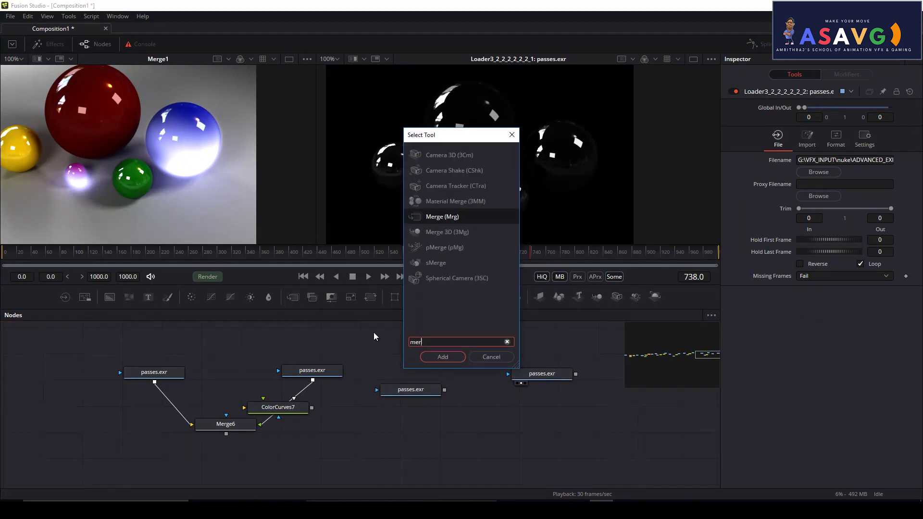
{"action": "left_click", "coordinate": [439, 357]}
Connect the beauty loader to Merge7's background and the VRay_Reflection.B loader to its foreground, show Merge7 in the second viewer, and set Apply Mode to Screen
{"action": "left_click_drag", "start_coordinate": [442, 435], "coordinate": [478, 431]}
{"action": "mouse_move", "coordinate": [411, 399]}
{"action": "left_mouse_down"}
{"action": "mouse_move", "coordinate": [450, 430]}
{"action": "mouse_move", "coordinate": [487, 424]}
{"action": "mouse_move", "coordinate": [542, 384]}
{"action": "left_mouse_up"}
{"action": "left_click_drag", "start_coordinate": [488, 432], "coordinate": [507, 219]}
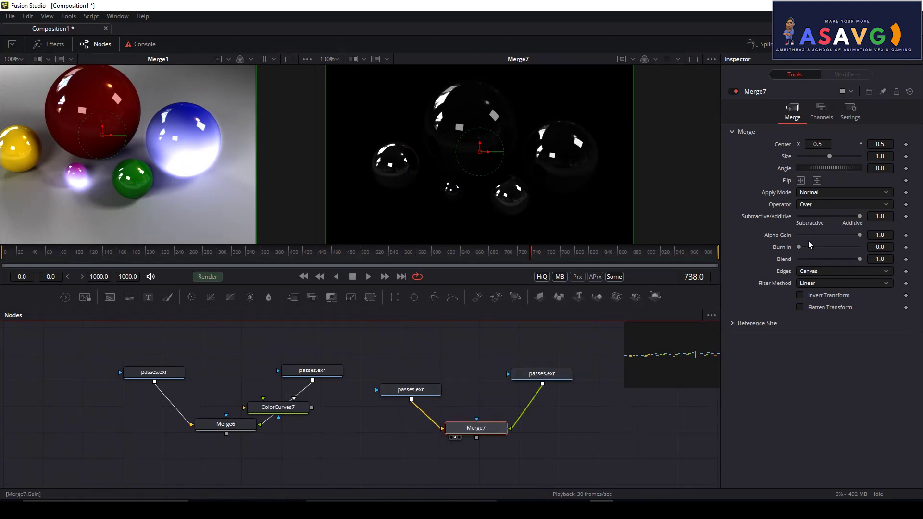
{"action": "left_click", "coordinate": [843, 192]}
{"action": "left_click", "coordinate": [818, 201]}
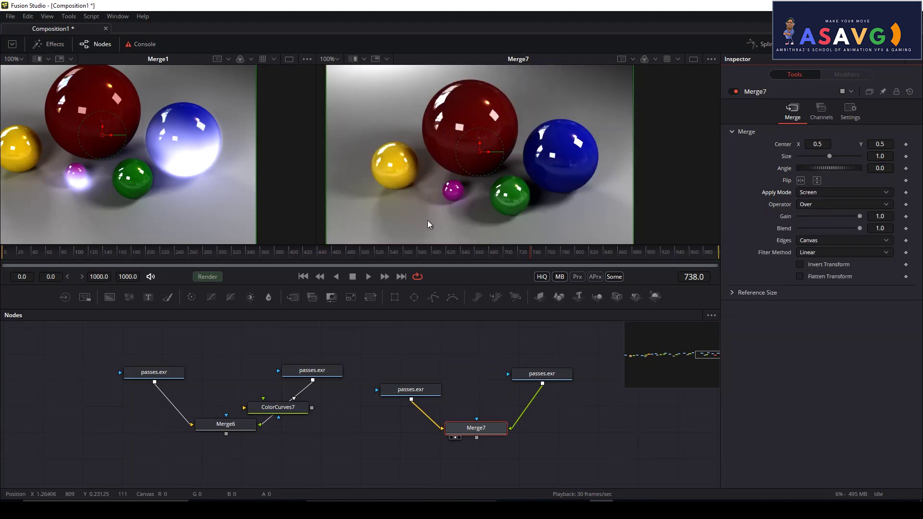
{"action": "left_click", "coordinate": [567, 373]}
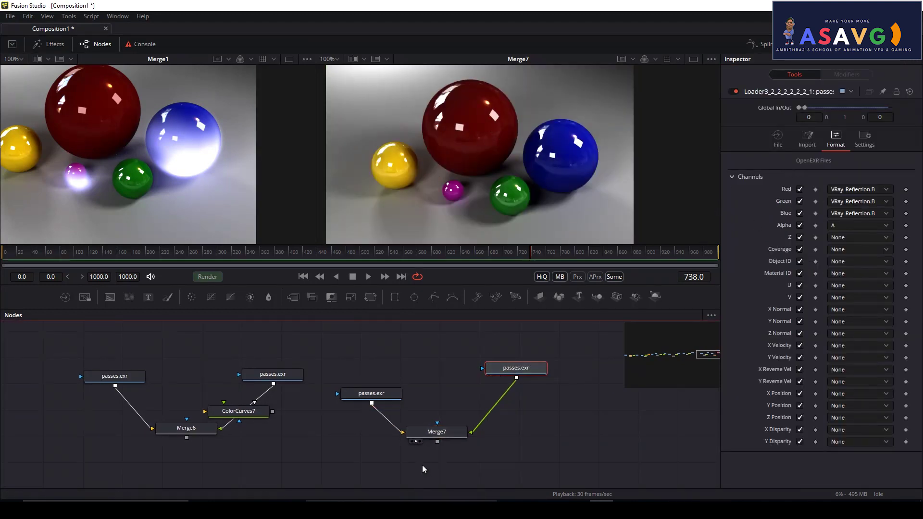
{"action": "left_click", "coordinate": [437, 432]}
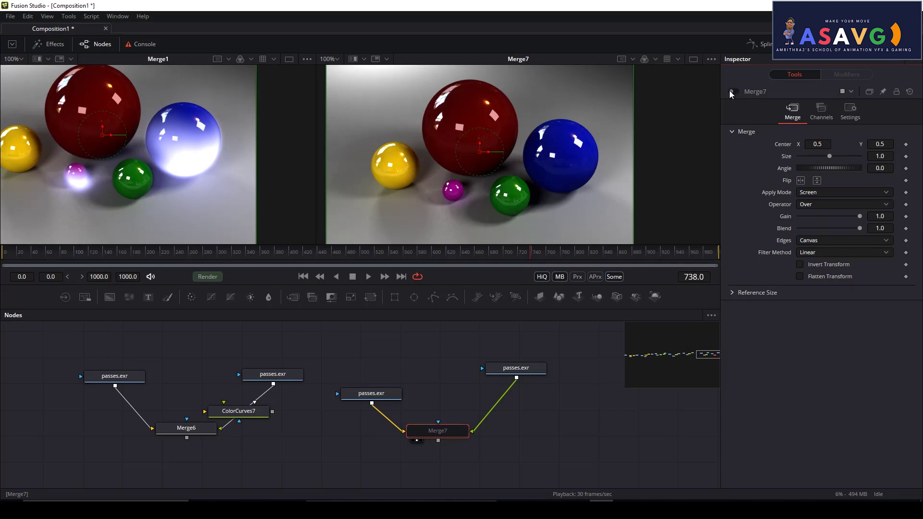
Insert a Color Curves node between the VRay_Reflection.B loader and Merge7, and try raising its curve
{"action": "left_click_drag", "start_coordinate": [507, 371], "coordinate": [518, 368]}
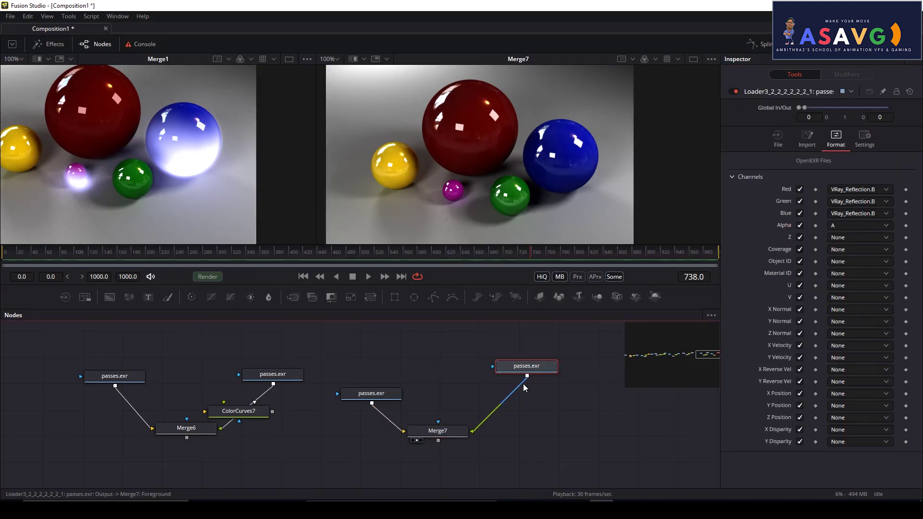
{"action": "left_click_drag", "start_coordinate": [214, 299], "coordinate": [500, 408]}
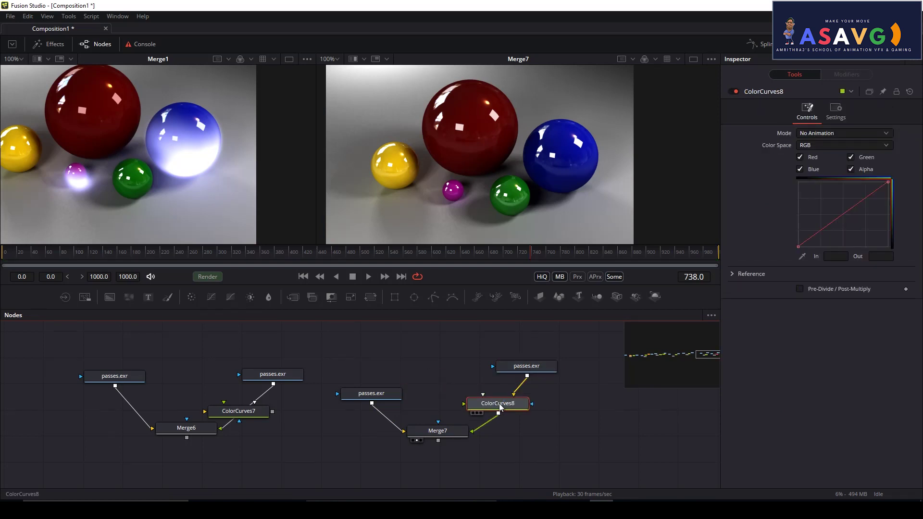
{"action": "left_click_drag", "start_coordinate": [829, 224], "coordinate": [836, 199]}
{"action": "key", "text": "ctrl+z"}
{"action": "left_click_drag", "start_coordinate": [539, 421], "coordinate": [495, 408]}
{"action": "left_click", "coordinate": [498, 356]}
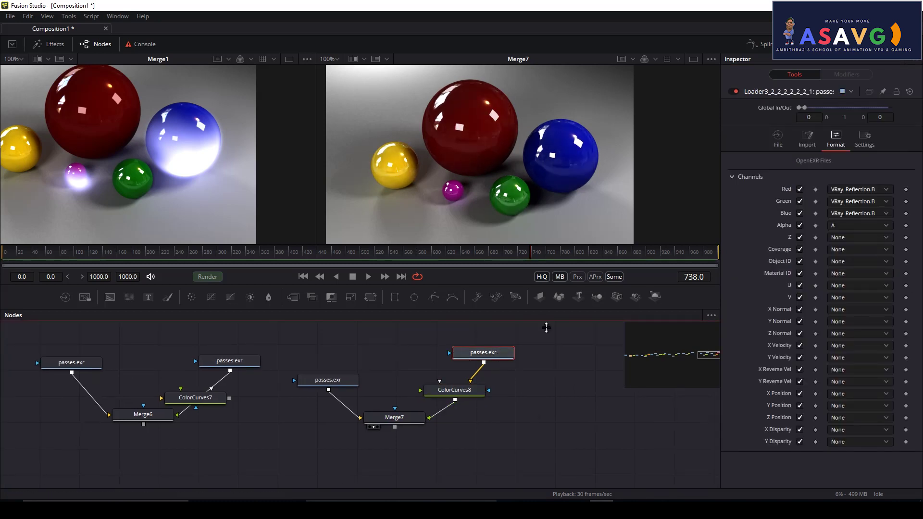
{"action": "left_click", "coordinate": [861, 214]}
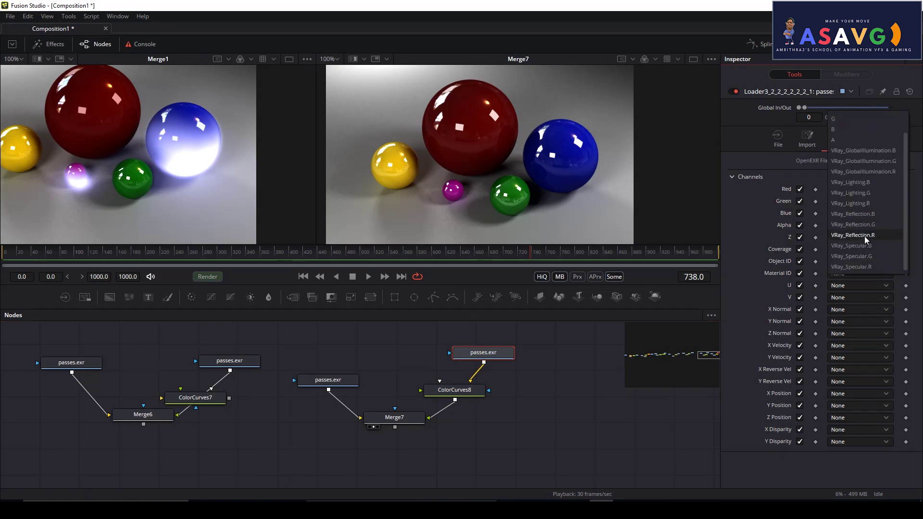
{"action": "left_click_drag", "start_coordinate": [535, 410], "coordinate": [465, 417]}
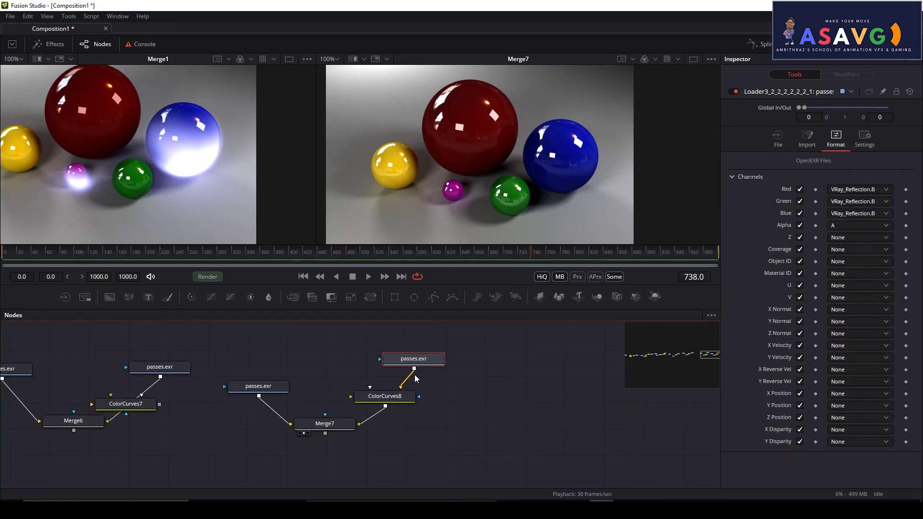
Paste copies of Merge7's background loader and the VRay_Reflection.B loader beyond the ColorCurves8 branch, and show the reflection copy in the second viewer
{"action": "left_click", "coordinate": [271, 391]}
{"action": "key", "text": "ctrl+v"}
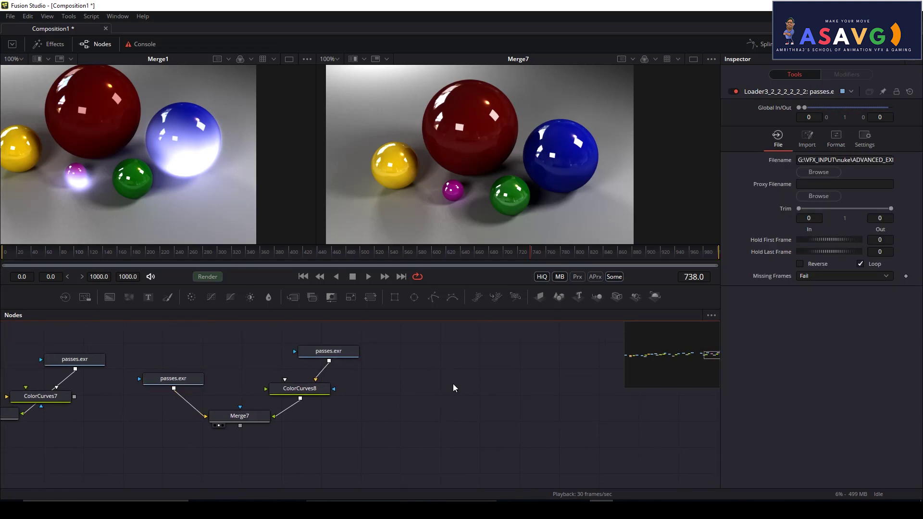
{"action": "left_click", "coordinate": [346, 350]}
{"action": "key", "text": "ctrl+c"}
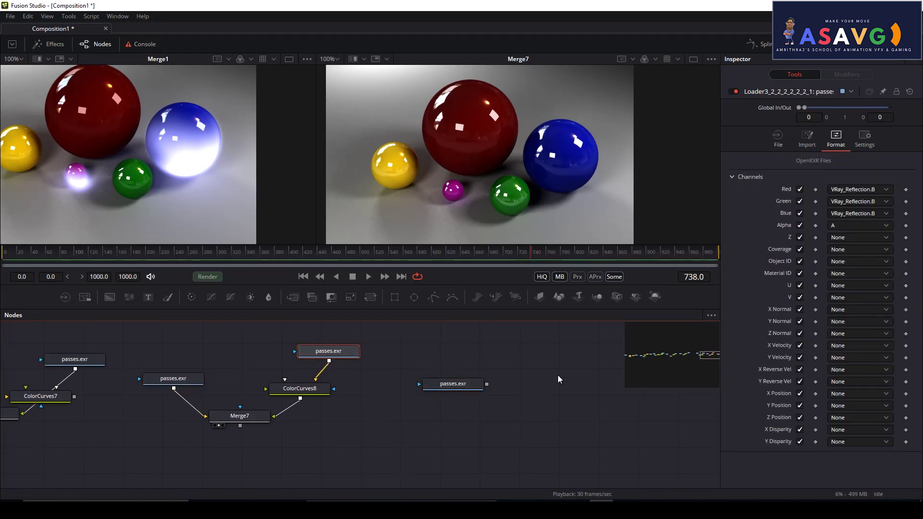
{"action": "key", "text": "ctrl+v"}
{"action": "left_click_drag", "start_coordinate": [556, 384], "coordinate": [557, 385]}
{"action": "key", "text": "2"}
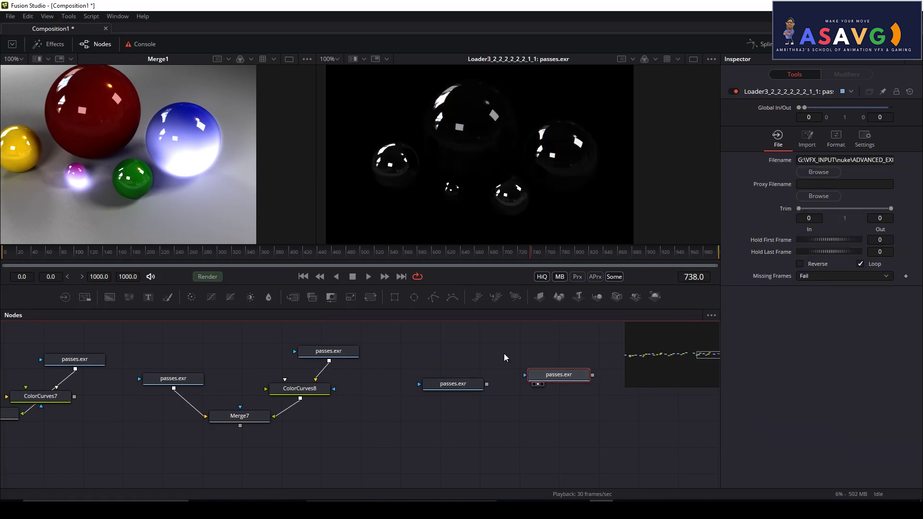
Set the copied reflection loader's Red, Green and Blue channels to VRay_Reflection.G
{"action": "left_click", "coordinate": [843, 139]}
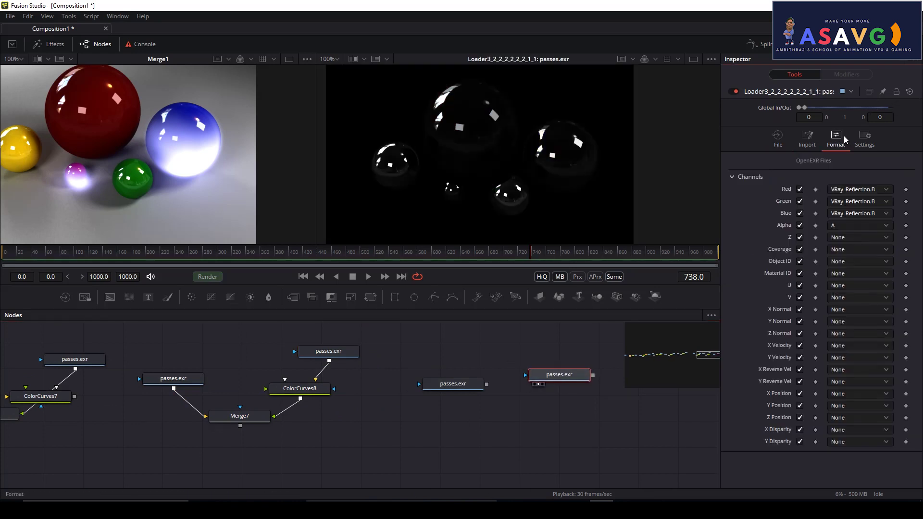
{"action": "left_click", "coordinate": [871, 191]}
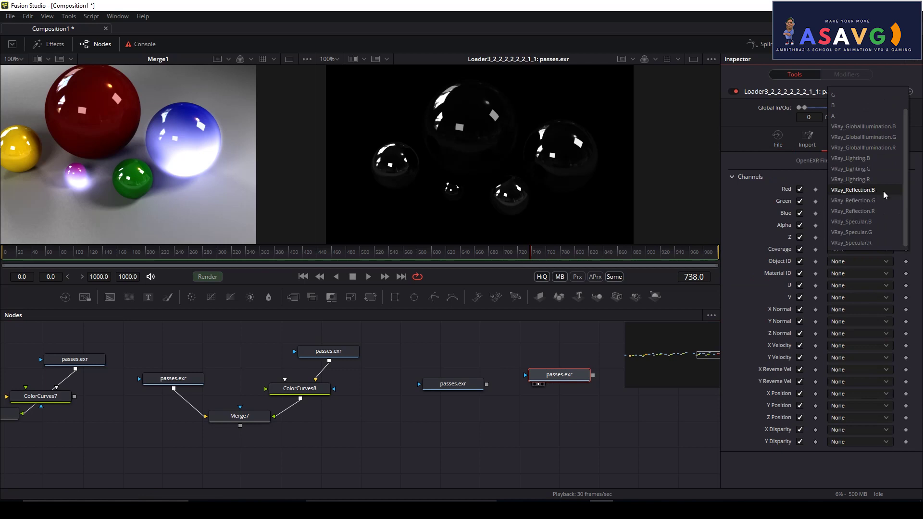
{"action": "left_click", "coordinate": [860, 200]}
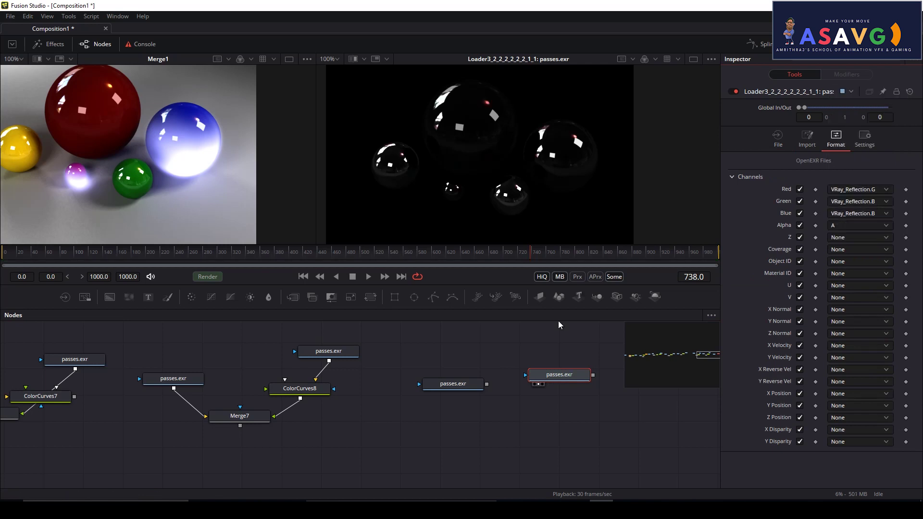
{"action": "left_click", "coordinate": [866, 237]}
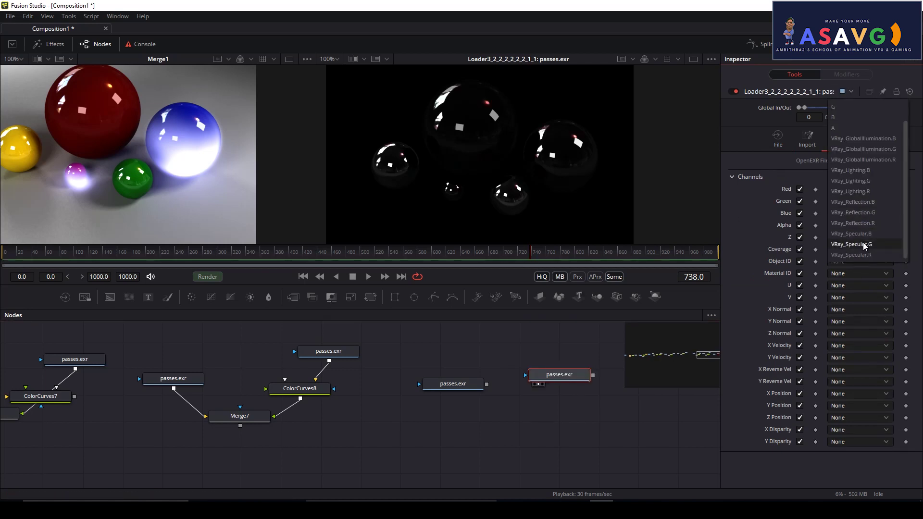
{"action": "left_click", "coordinate": [865, 212]}
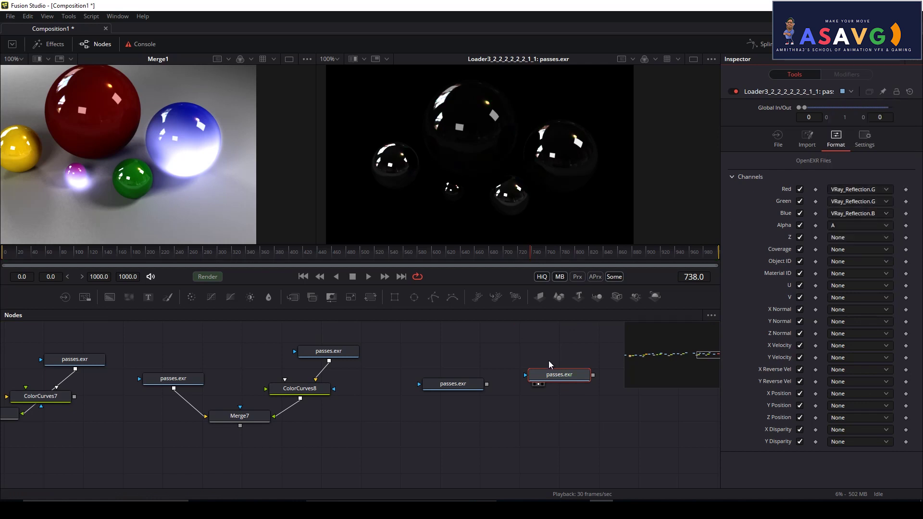
{"action": "left_click", "coordinate": [868, 219]}
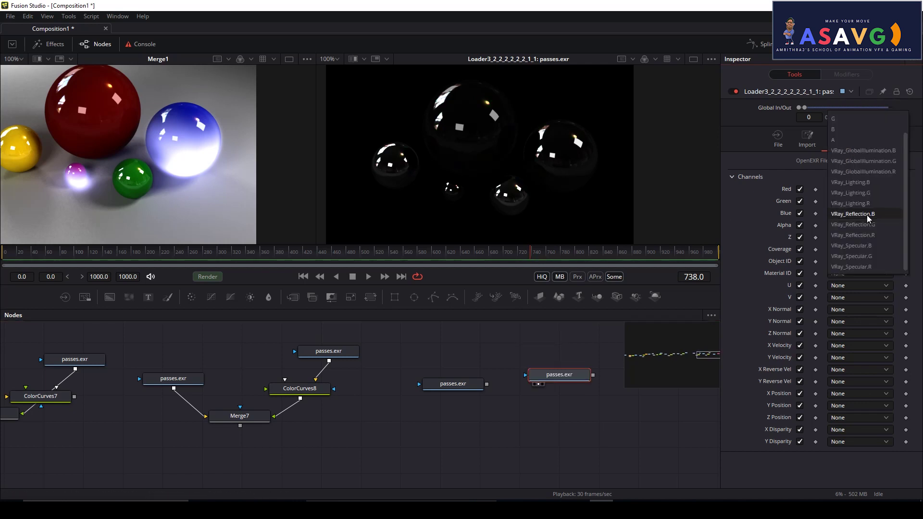
{"action": "left_click", "coordinate": [870, 226]}
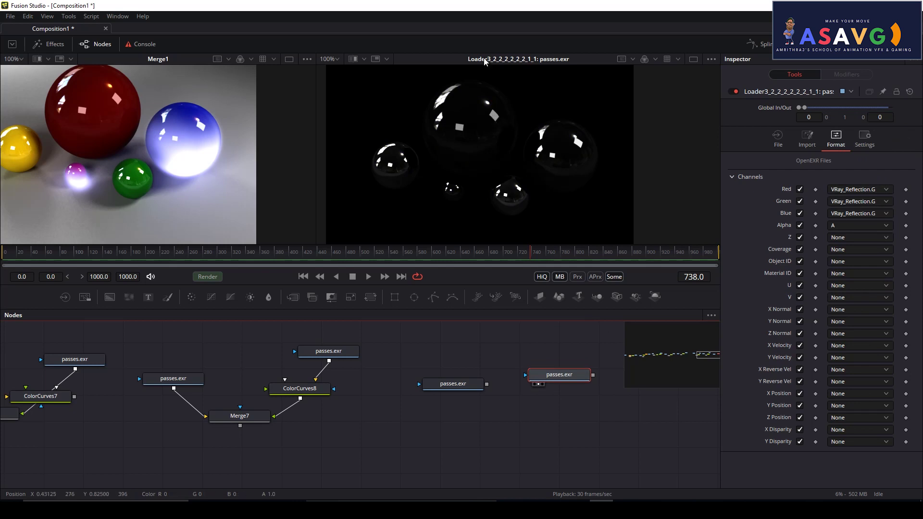
{"action": "left_click_drag", "start_coordinate": [462, 154], "coordinate": [493, 160]}
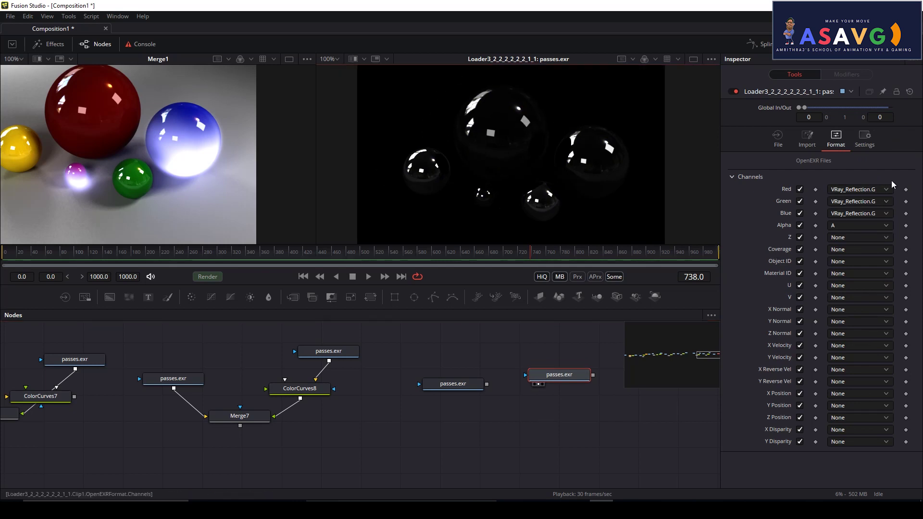
Set the copied reflection loader's Red, Green and Blue channels to VRay_Reflection.R
{"action": "left_click", "coordinate": [874, 190]}
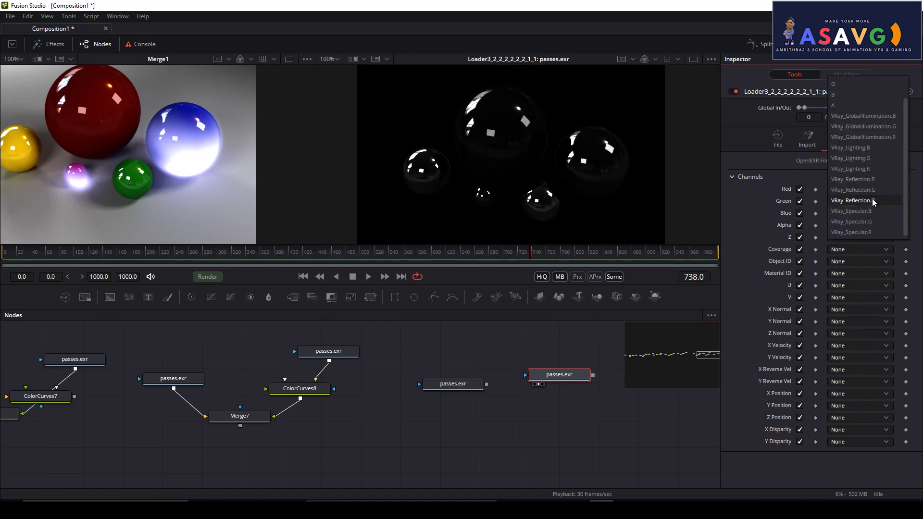
{"action": "left_click", "coordinate": [874, 202]}
{"action": "left_click", "coordinate": [870, 211]}
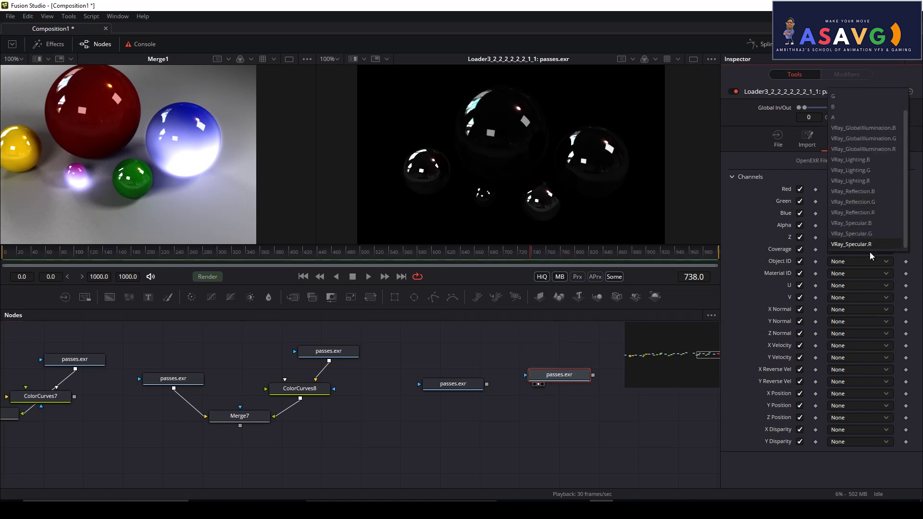
{"action": "left_click", "coordinate": [868, 218]}
{"action": "left_click", "coordinate": [868, 217]}
{"action": "left_click", "coordinate": [867, 209]}
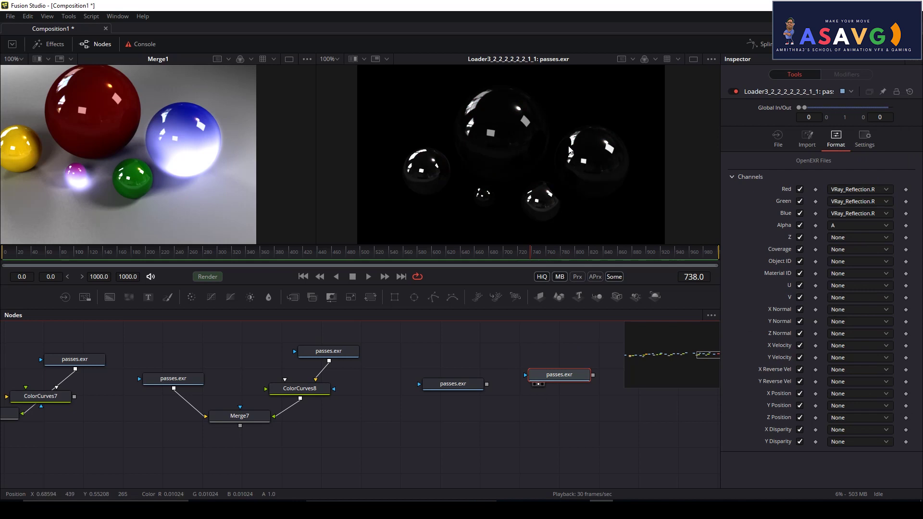
{"action": "left_click_drag", "start_coordinate": [535, 452], "coordinate": [513, 444]}
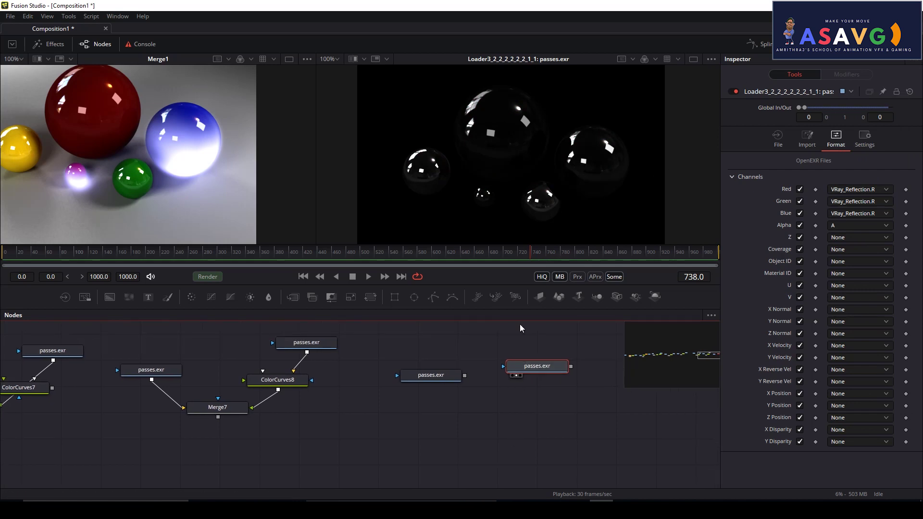
Set the copied reflection loader's Red, Green and Blue channels to VRay_Specular.B and move it farther from its background loader
{"action": "left_click", "coordinate": [861, 194]}
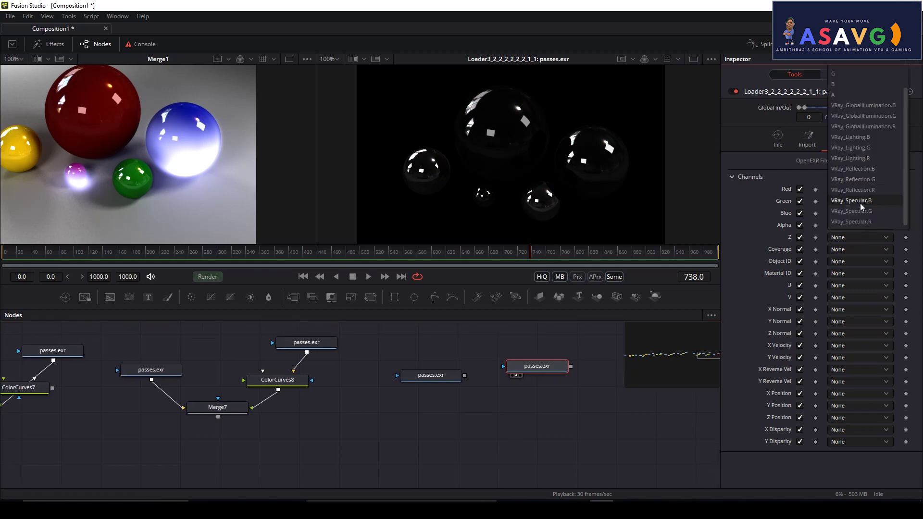
{"action": "left_click", "coordinate": [861, 201]}
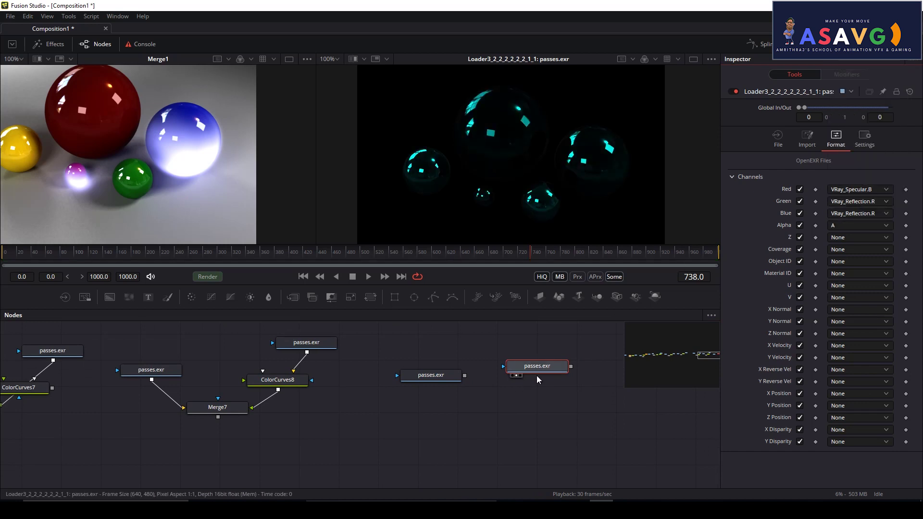
{"action": "left_click", "coordinate": [865, 206]}
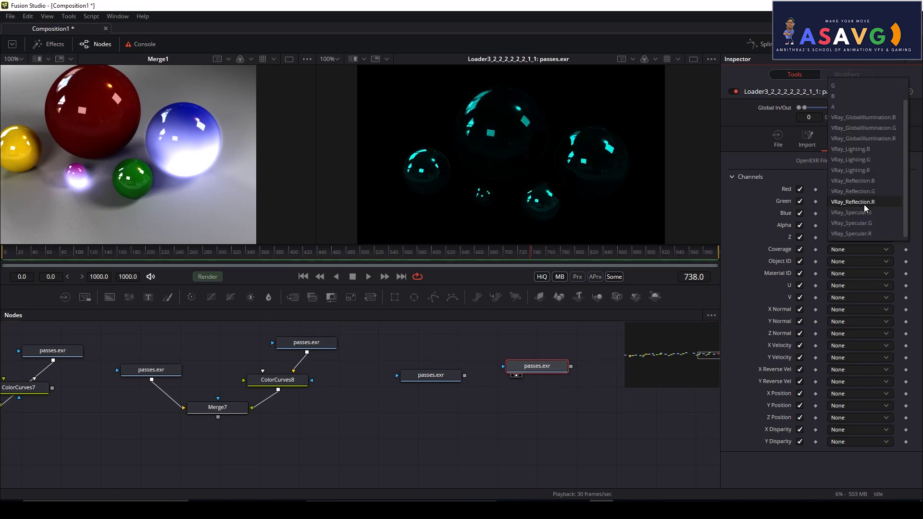
{"action": "left_click", "coordinate": [869, 214]}
{"action": "left_click", "coordinate": [871, 213]}
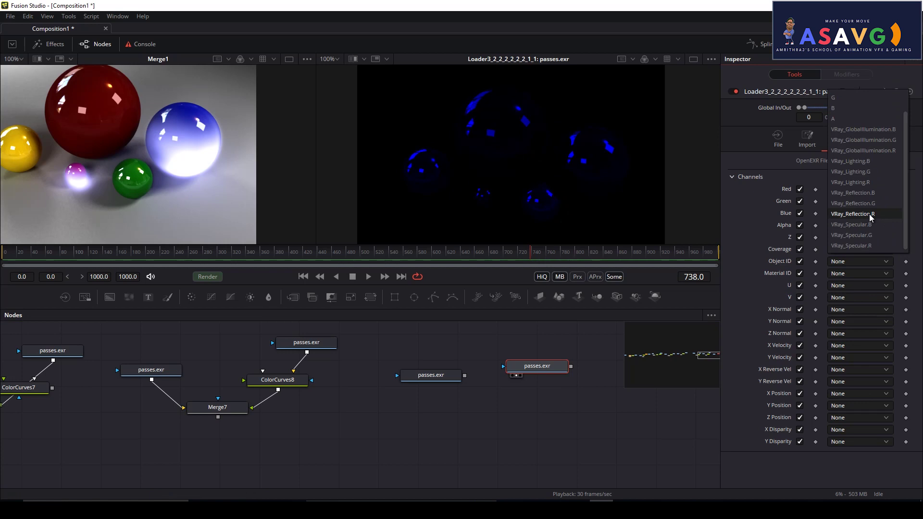
{"action": "left_click", "coordinate": [865, 165]}
{"action": "left_click_drag", "start_coordinate": [555, 370], "coordinate": [532, 228]}
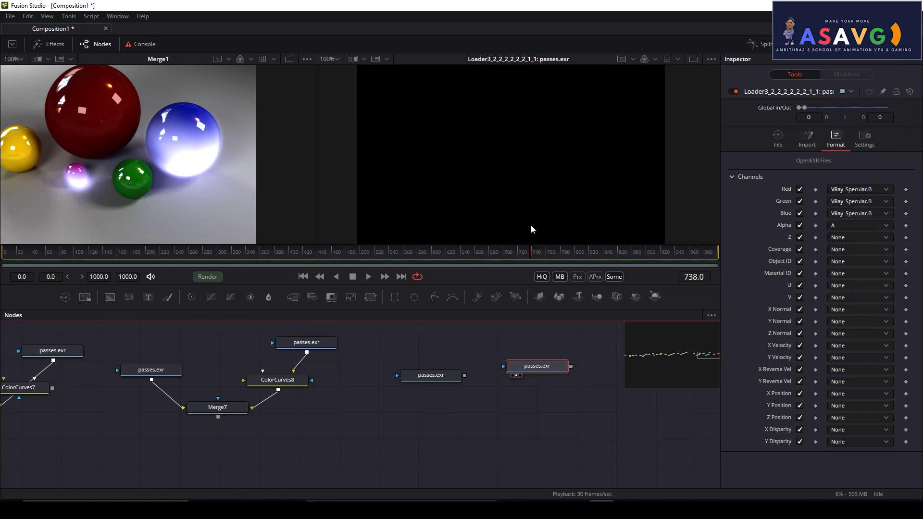
{"action": "left_click_drag", "start_coordinate": [469, 323], "coordinate": [485, 351]}
{"action": "left_click_drag", "start_coordinate": [598, 380], "coordinate": [553, 375]}
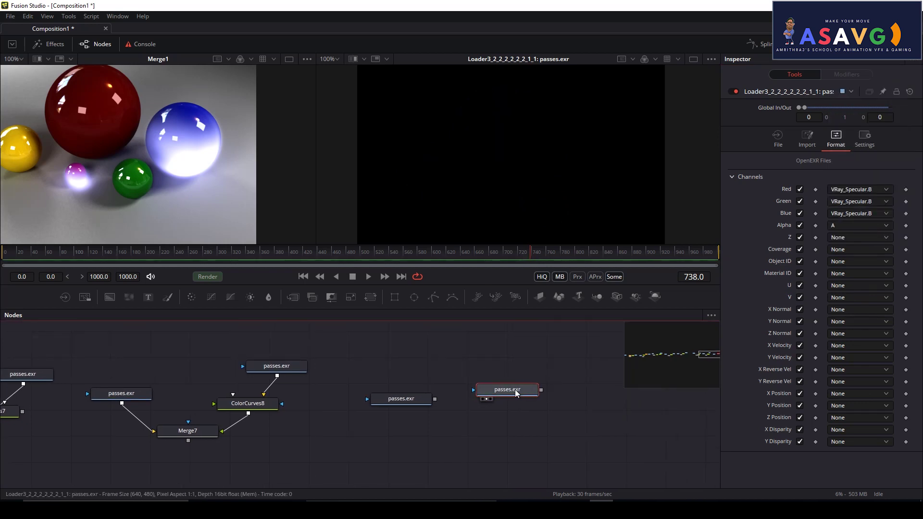
{"action": "left_click_drag", "start_coordinate": [497, 390], "coordinate": [543, 364]}
{"action": "left_click", "coordinate": [847, 214]}
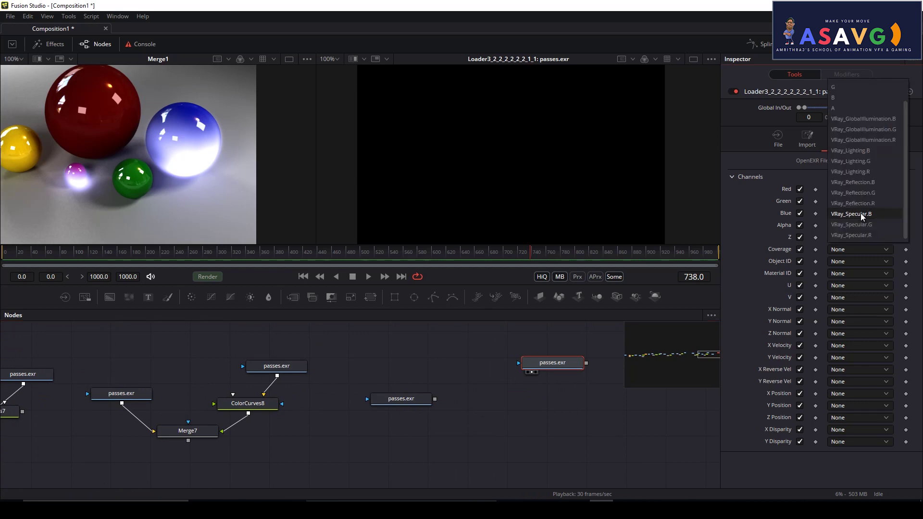
{"action": "left_click", "coordinate": [861, 214]}
Merge the VRay_Specular.B loader over the beauty loader with a new Screen-mode Merge node, and show it in the second viewer
{"action": "left_click_drag", "start_coordinate": [404, 400], "coordinate": [402, 380]}
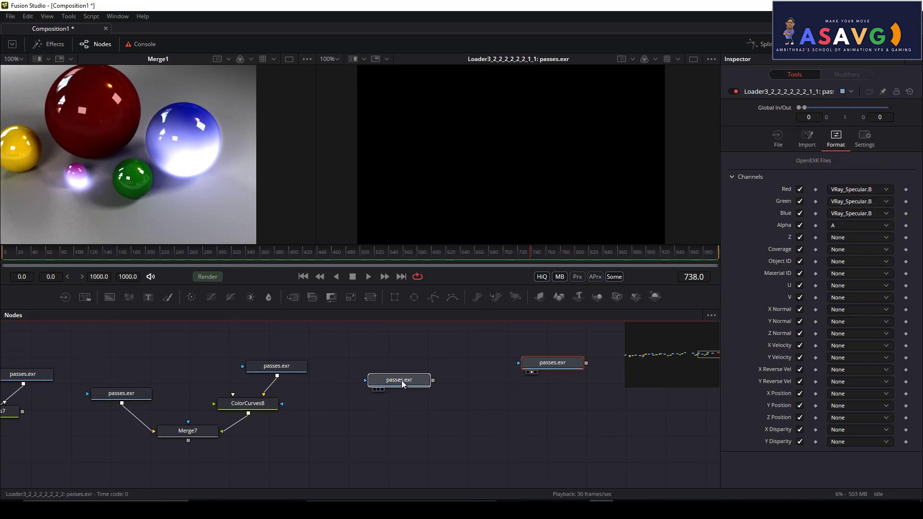
{"action": "key", "text": "2"}
{"action": "key", "text": "shift+space"}
{"action": "type", "text": "mer"}
{"action": "left_click", "coordinate": [455, 358]}
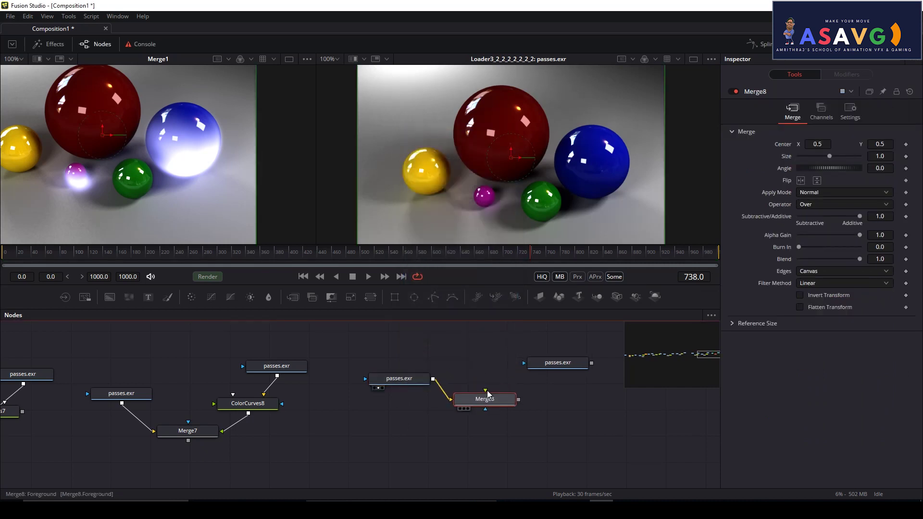
{"action": "left_click_drag", "start_coordinate": [487, 391], "coordinate": [557, 364]}
{"action": "key", "text": "2"}
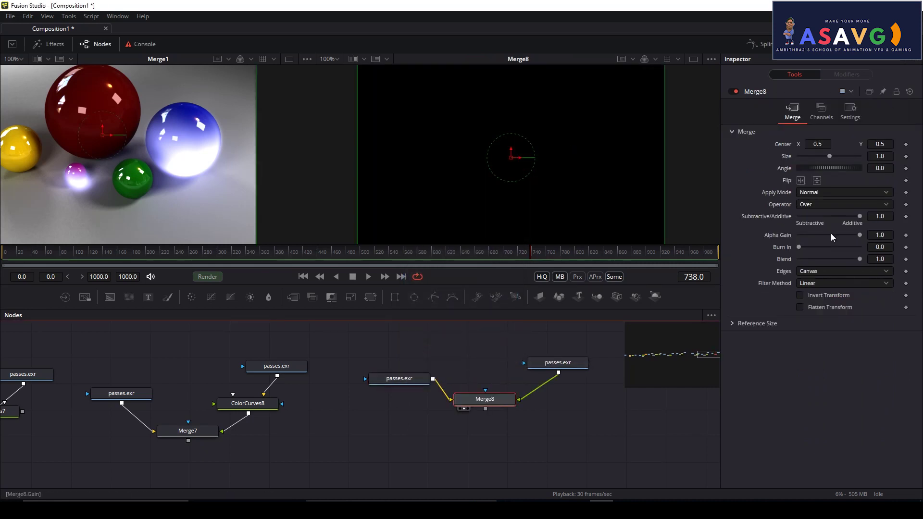
{"action": "left_click", "coordinate": [855, 195]}
{"action": "left_click", "coordinate": [818, 201]}
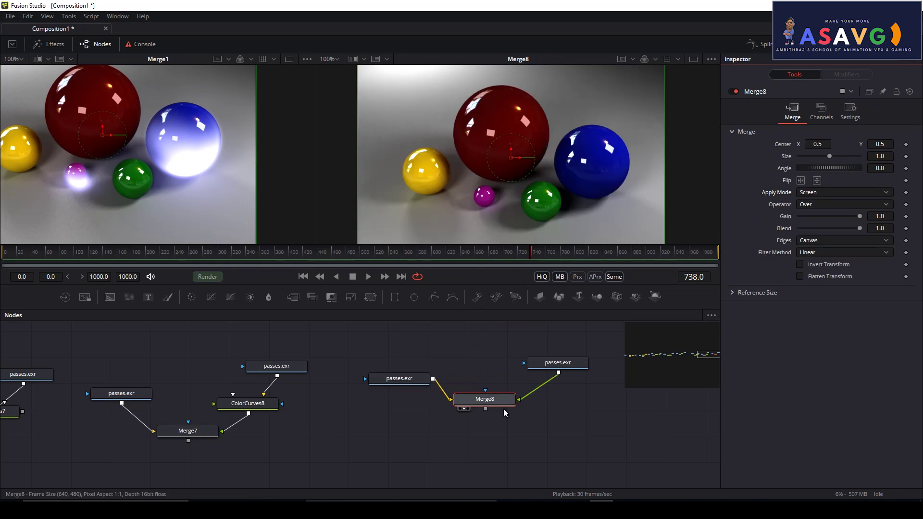
Insert a Color Curves node between the VRay_Specular.B loader and Merge8, and try raising its curve
{"action": "left_click_drag", "start_coordinate": [553, 366], "coordinate": [553, 328]}
{"action": "left_click_drag", "start_coordinate": [211, 297], "coordinate": [535, 381]}
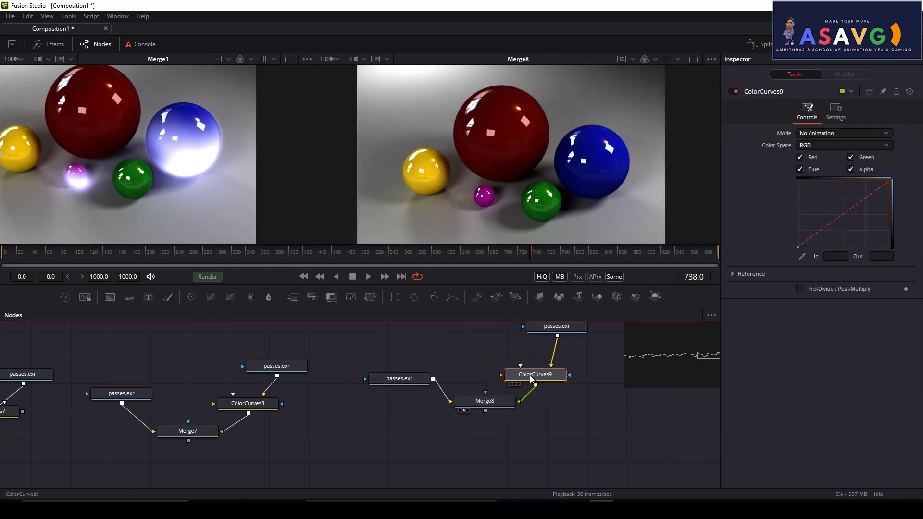
{"action": "left_click_drag", "start_coordinate": [831, 222], "coordinate": [805, 190]}
{"action": "key", "text": "ctrl+z"}
Show the specular loader, ColorCurves9 and Merge8 in turn in the second viewer
{"action": "left_click_drag", "start_coordinate": [553, 327], "coordinate": [506, 142]}
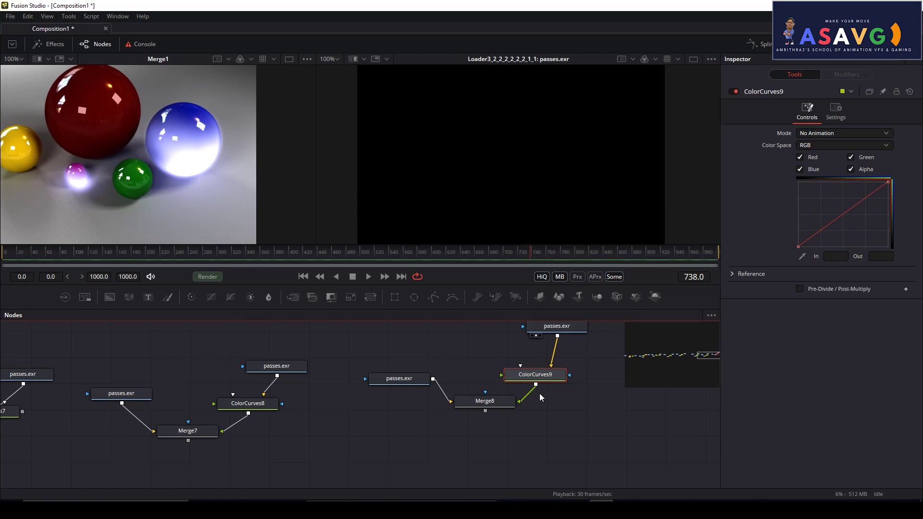
{"action": "key", "text": "2"}
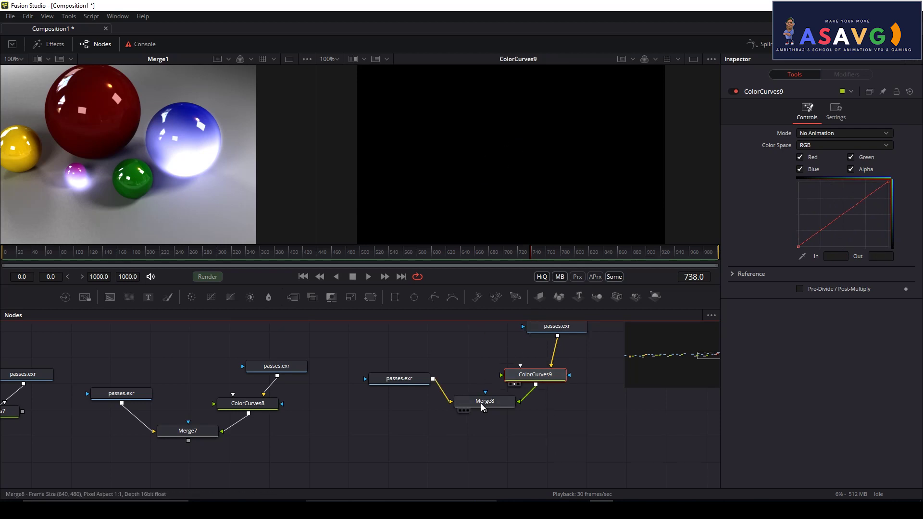
{"action": "left_click_drag", "start_coordinate": [480, 403], "coordinate": [515, 217]}
Set the specular loader's Red, Green and Blue channels to VRay_Specular.G and show the loader in the second viewer
{"action": "left_click", "coordinate": [531, 340]}
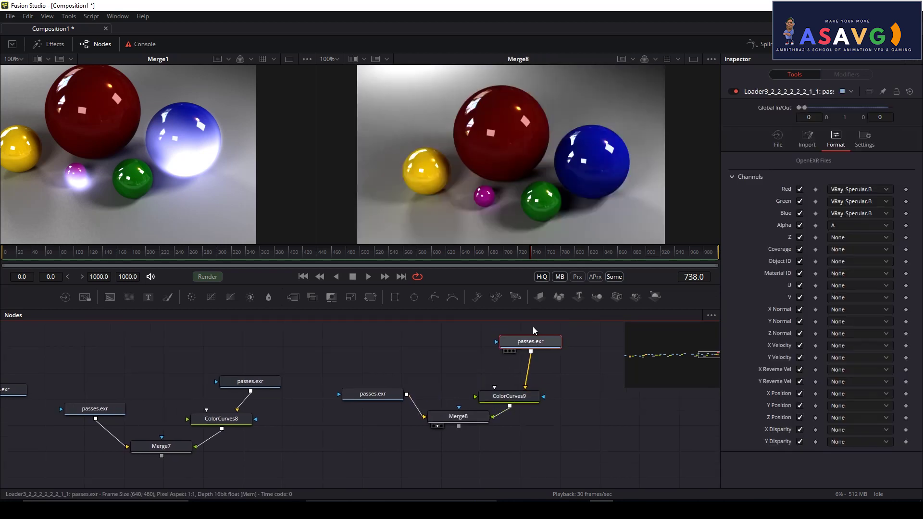
{"action": "left_click", "coordinate": [866, 190]}
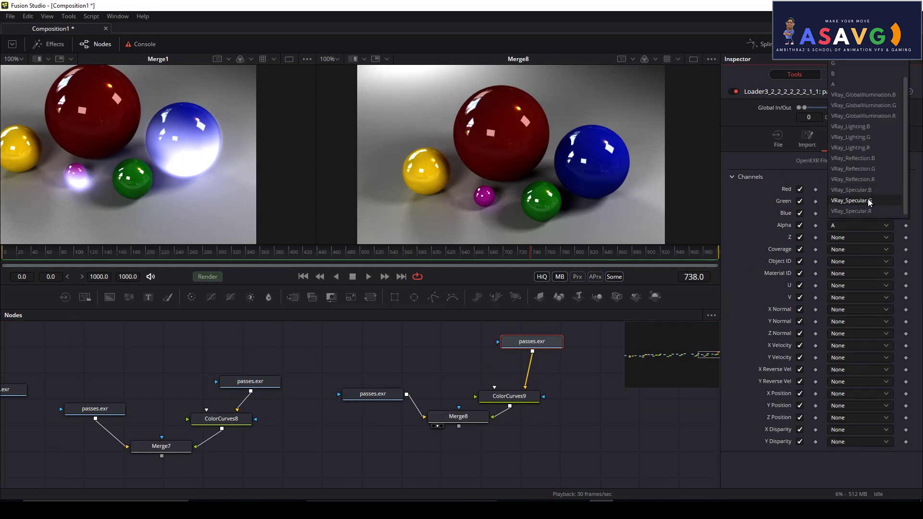
{"action": "left_click", "coordinate": [873, 201]}
{"action": "left_click", "coordinate": [863, 213]}
{"action": "left_click", "coordinate": [866, 215]}
{"action": "left_click", "coordinate": [865, 213]}
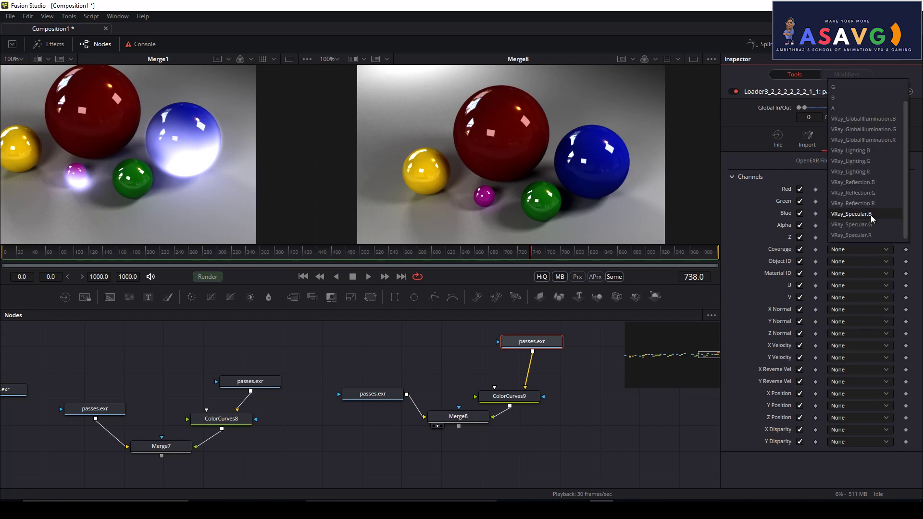
{"action": "left_click", "coordinate": [865, 225]}
{"action": "key", "text": "2"}
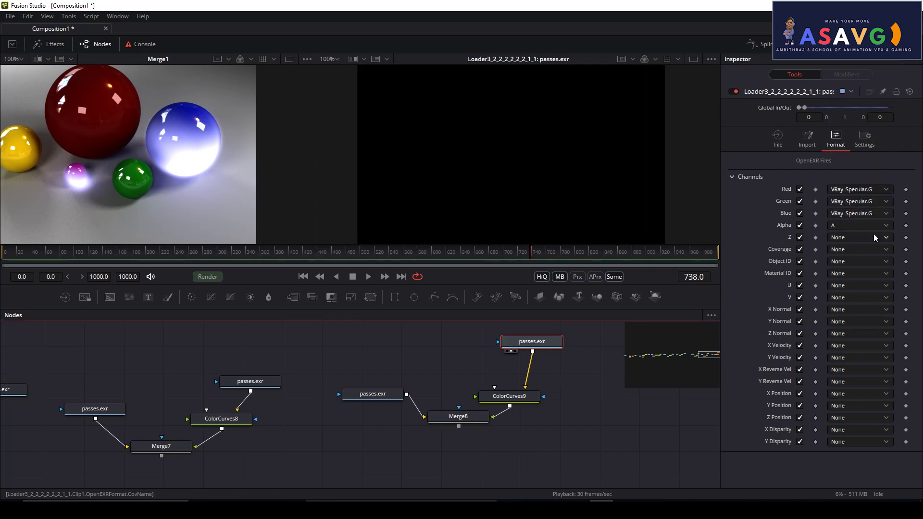
Set the specular loader's Red, Green and Blue channels to VRay_Specular.R
{"action": "left_click", "coordinate": [866, 214]}
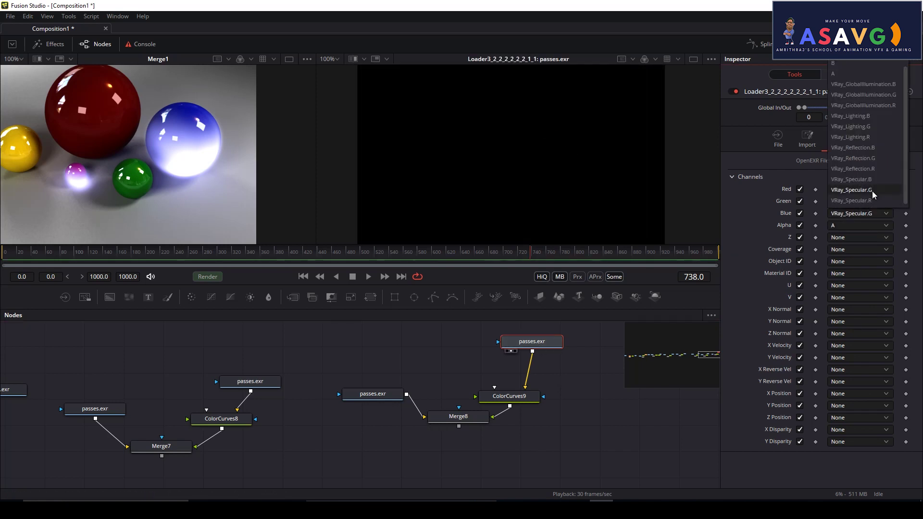
{"action": "left_click", "coordinate": [857, 200]}
{"action": "left_click", "coordinate": [850, 202]}
{"action": "left_click", "coordinate": [851, 212]}
{"action": "left_click", "coordinate": [859, 189]}
{"action": "left_click", "coordinate": [859, 223]}
Review the node branches from the specular setup back to Merge1, and show Merge2 in the second viewer
{"action": "left_click", "coordinate": [544, 346]}
{"action": "left_click_drag", "start_coordinate": [545, 401], "coordinate": [619, 405]}
{"action": "mouse_move", "coordinate": [473, 386]}
{"action": "left_mouse_down"}
{"action": "mouse_move", "coordinate": [500, 374]}
{"action": "mouse_move", "coordinate": [330, 388]}
{"action": "left_mouse_up"}
{"action": "left_click_drag", "start_coordinate": [226, 346], "coordinate": [575, 487]}
{"action": "left_click_drag", "start_coordinate": [457, 444], "coordinate": [485, 426]}
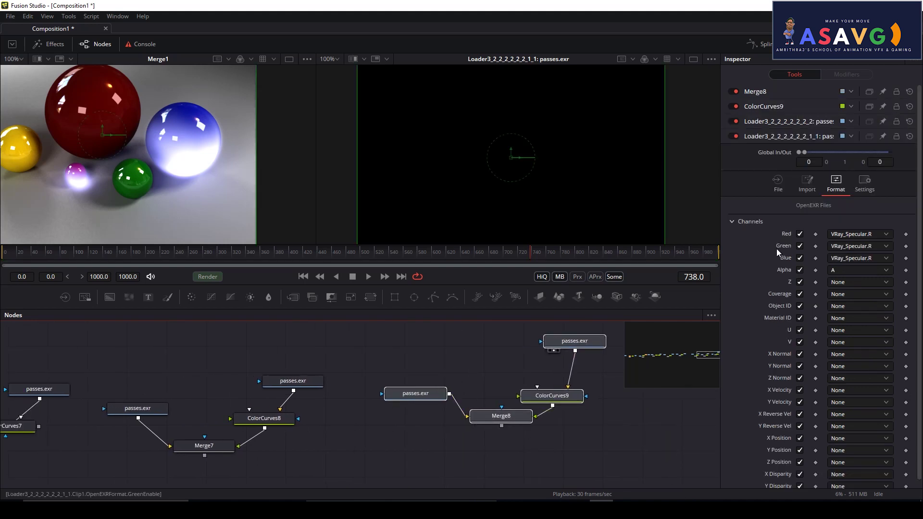
{"action": "scroll", "coordinate": [484, 385], "scroll_direction": "left", "scroll_amount": 15}
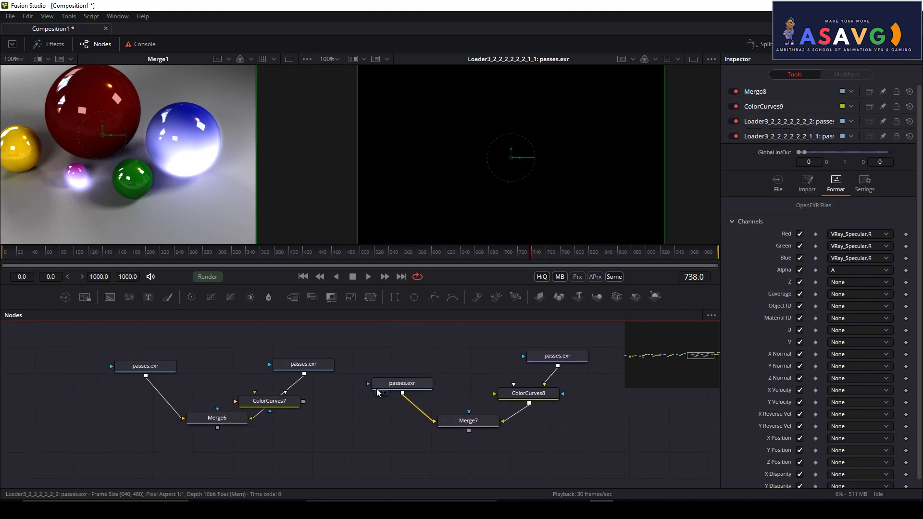
{"action": "scroll", "coordinate": [403, 404], "scroll_direction": "down", "scroll_amount": 3}
{"action": "mouse_move", "coordinate": [277, 408]}
{"action": "left_mouse_down"}
{"action": "mouse_move", "coordinate": [544, 402]}
{"action": "mouse_move", "coordinate": [534, 391]}
{"action": "left_mouse_up"}
{"action": "left_click_drag", "start_coordinate": [97, 472], "coordinate": [437, 449]}
{"action": "scroll", "coordinate": [358, 434], "scroll_direction": "up", "scroll_amount": 1}
{"action": "scroll", "coordinate": [358, 433], "scroll_direction": "down", "scroll_amount": 1}
{"action": "left_click_drag", "start_coordinate": [377, 447], "coordinate": [345, 422]}
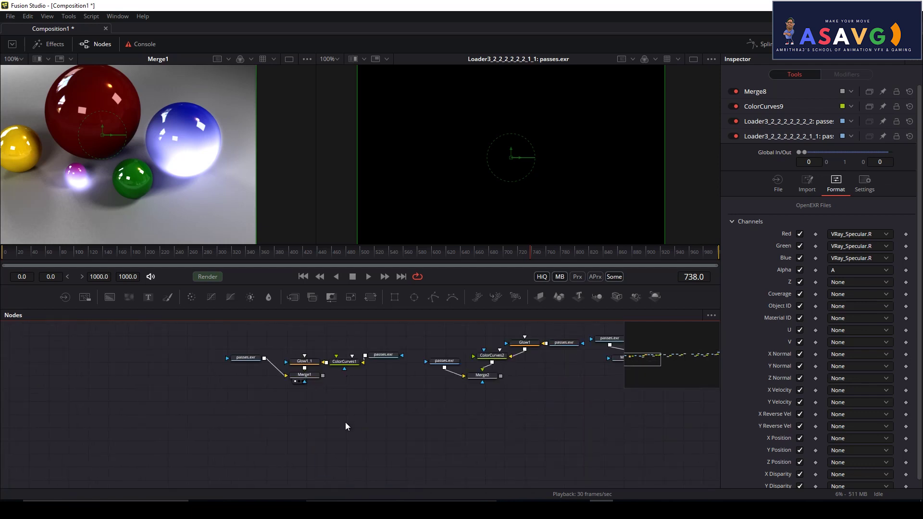
{"action": "scroll", "coordinate": [357, 417], "scroll_direction": "up", "scroll_amount": 4}
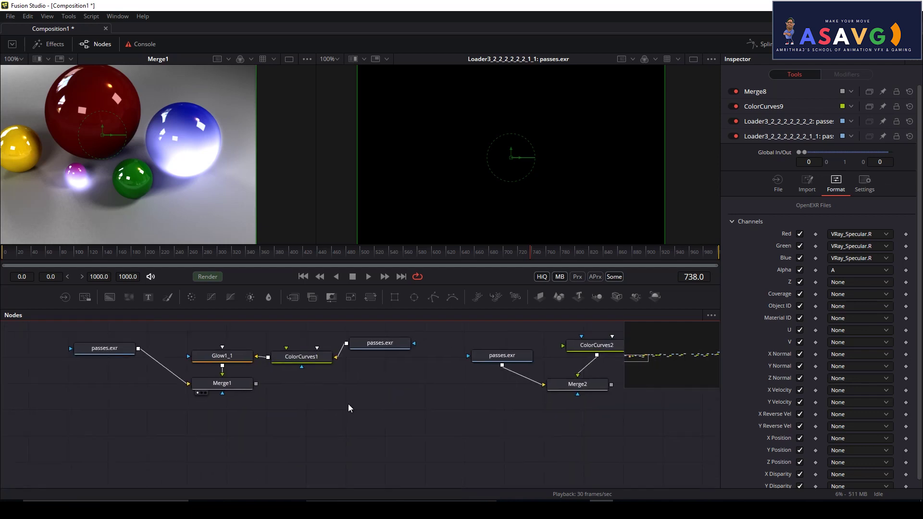
{"action": "left_click_drag", "start_coordinate": [500, 397], "coordinate": [518, 188]}
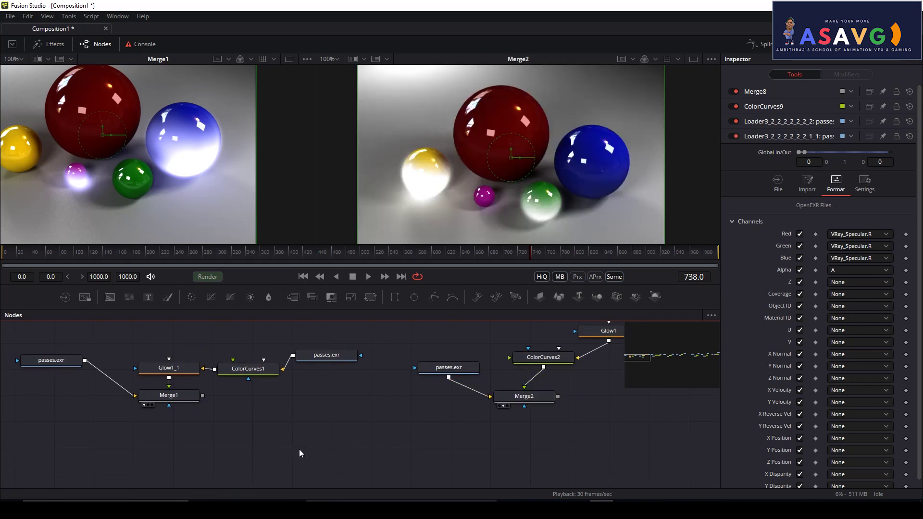
Merge Merge2 over Merge1 with a new Merge node in Screen mode, and show it in the second viewer
{"action": "left_click_drag", "start_coordinate": [322, 426], "coordinate": [350, 410]}
{"action": "key", "text": "shift+space"}
{"action": "type", "text": "m"}
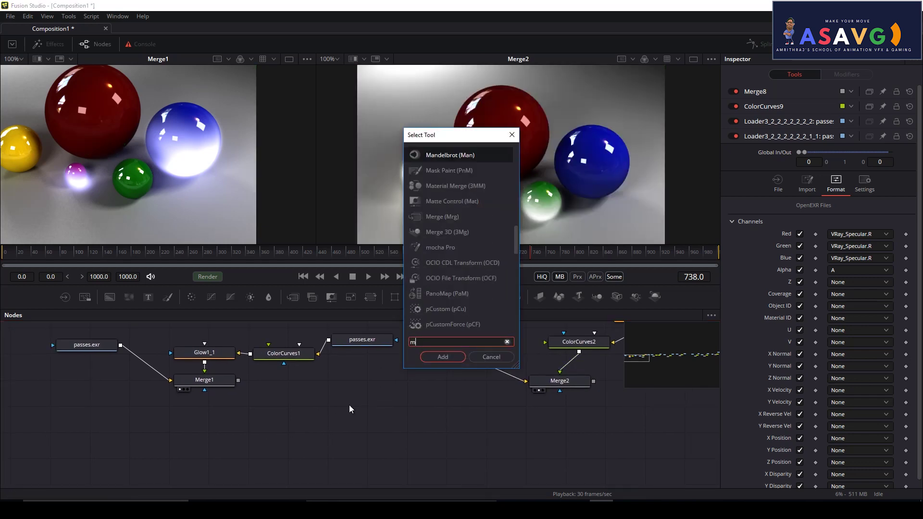
{"action": "type", "text": "er"}
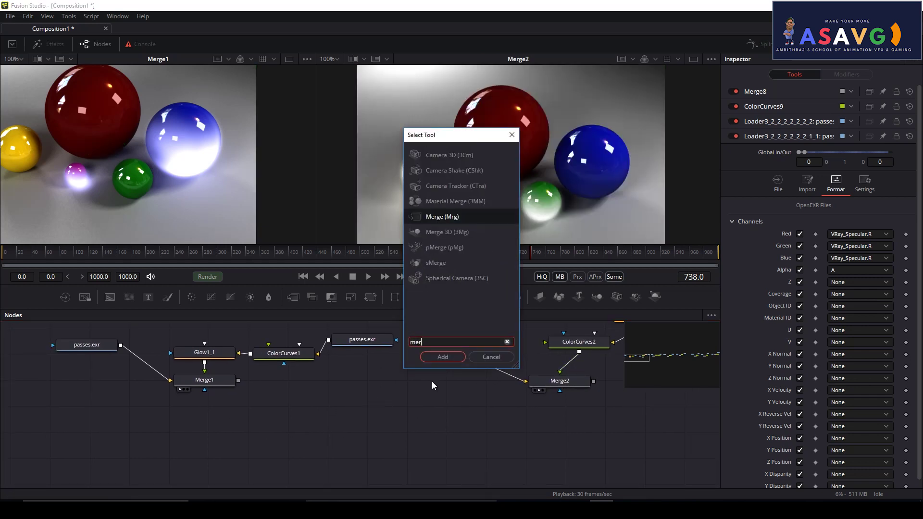
{"action": "left_click", "coordinate": [441, 357]}
{"action": "left_click_drag", "start_coordinate": [303, 443], "coordinate": [238, 380]}
{"action": "left_click_drag", "start_coordinate": [347, 443], "coordinate": [542, 390]}
{"action": "key", "text": "2"}
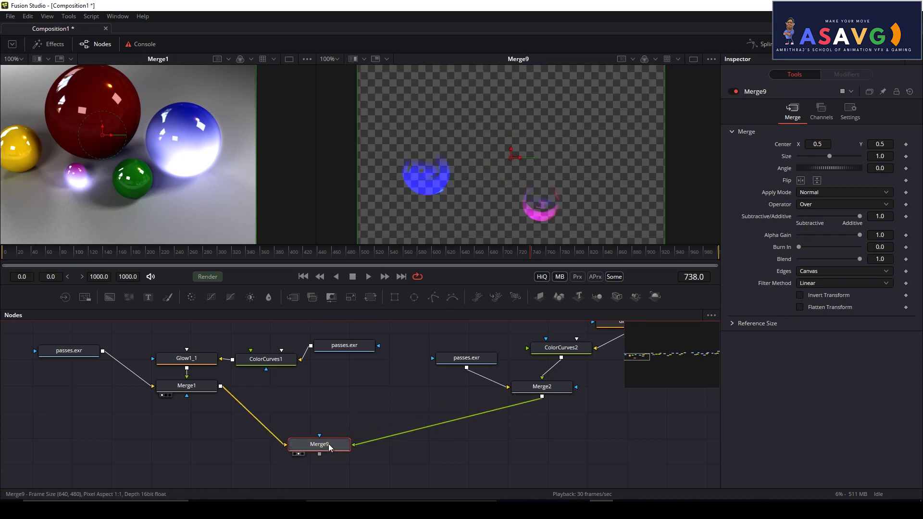
{"action": "left_click", "coordinate": [818, 193]}
{"action": "left_click", "coordinate": [818, 202]}
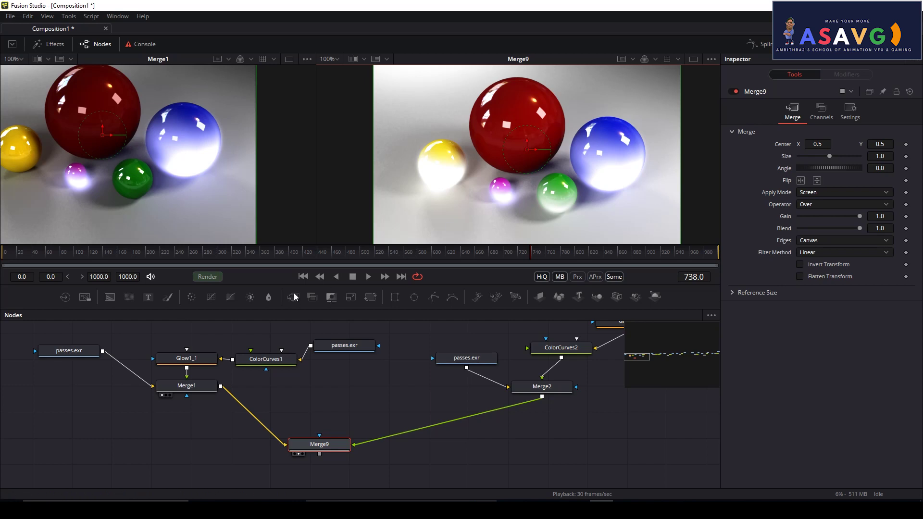
Compare the outputs of Glow1_1, Glow1 and Merge9 in the second viewer
{"action": "left_click_drag", "start_coordinate": [341, 444], "coordinate": [440, 465]}
{"action": "left_click_drag", "start_coordinate": [527, 323], "coordinate": [492, 324]}
{"action": "left_click_drag", "start_coordinate": [448, 442], "coordinate": [385, 439]}
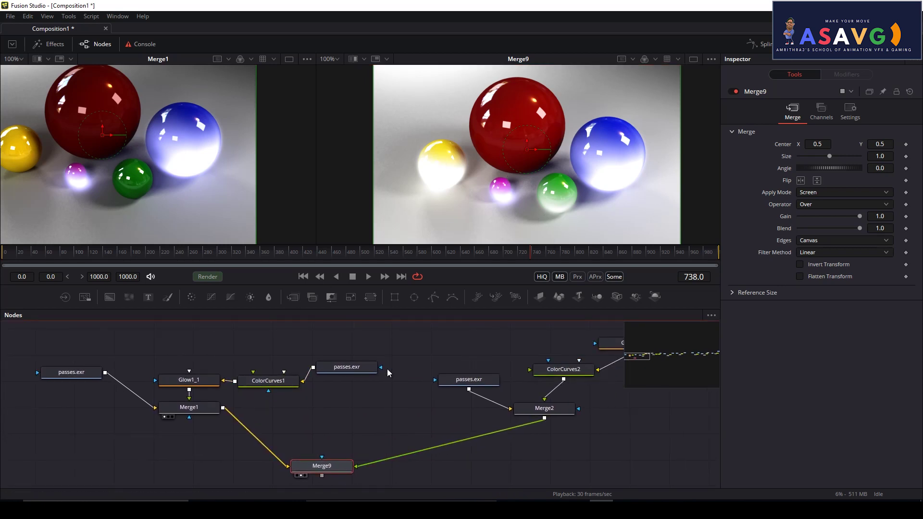
{"action": "left_click_drag", "start_coordinate": [188, 380], "coordinate": [519, 225]}
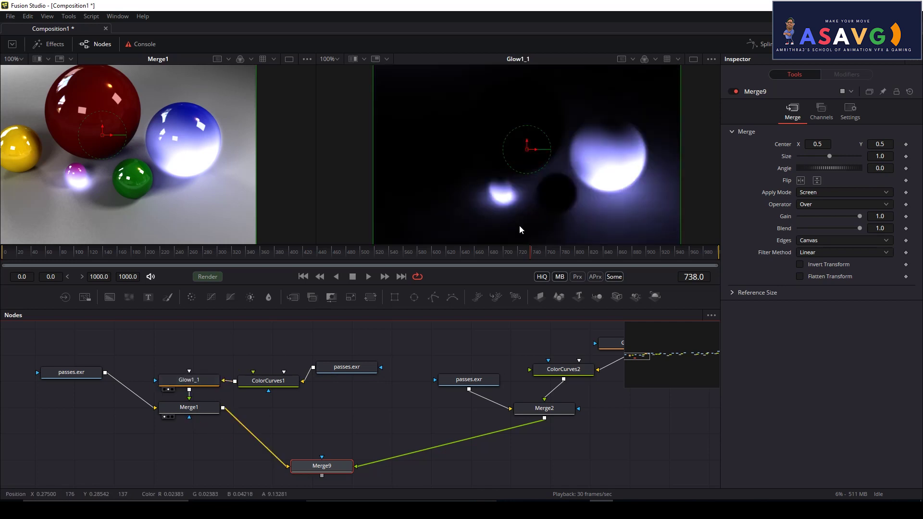
{"action": "left_click_drag", "start_coordinate": [476, 330], "coordinate": [376, 341]}
{"action": "left_click_drag", "start_coordinate": [530, 353], "coordinate": [500, 156]}
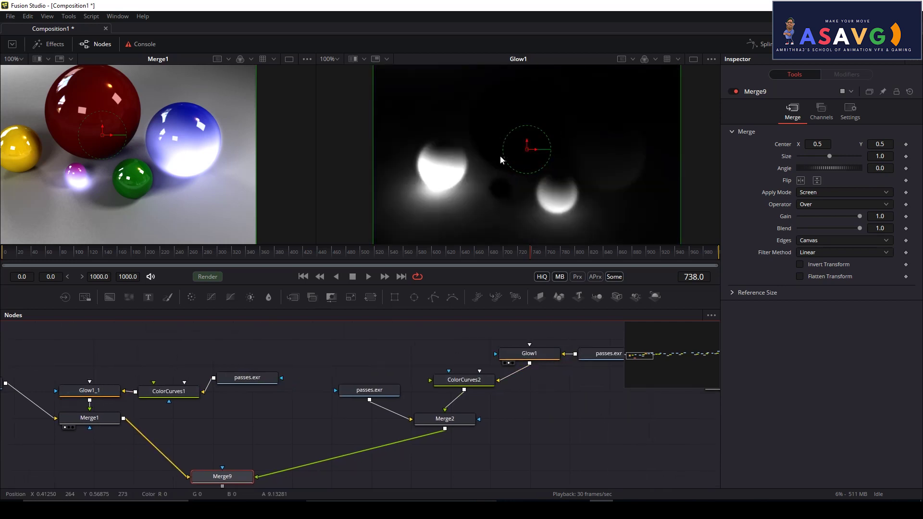
{"action": "left_click_drag", "start_coordinate": [347, 346], "coordinate": [439, 320]}
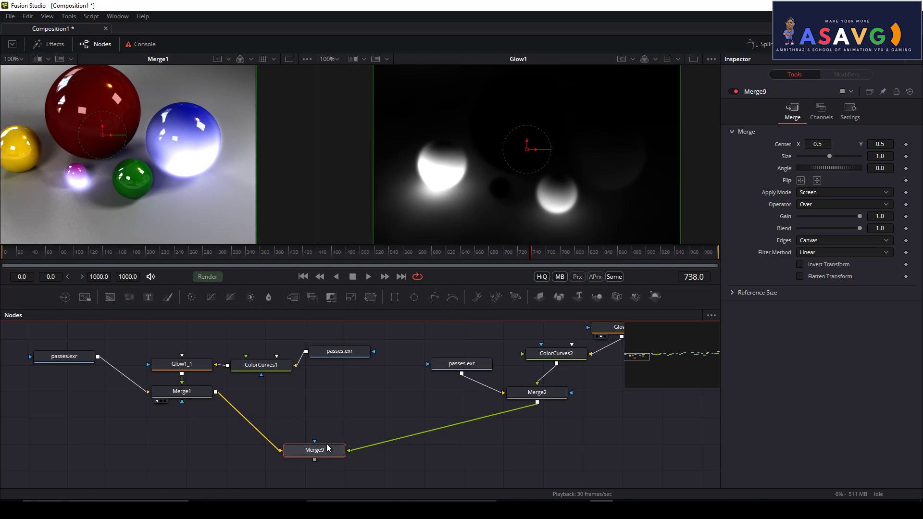
{"action": "left_click_drag", "start_coordinate": [329, 448], "coordinate": [456, 208]}
Set Merge9's Blend to 0.74
{"action": "left_click_drag", "start_coordinate": [314, 454], "coordinate": [316, 454]}
{"action": "mouse_move", "coordinate": [860, 228]}
{"action": "left_mouse_down"}
{"action": "mouse_move", "coordinate": [826, 228]}
{"action": "mouse_move", "coordinate": [847, 232]}
{"action": "left_mouse_up"}
Try different Blend and Glow Size values on Glow1 while viewing the combined merge
{"action": "left_click_drag", "start_coordinate": [445, 395], "coordinate": [377, 399]}
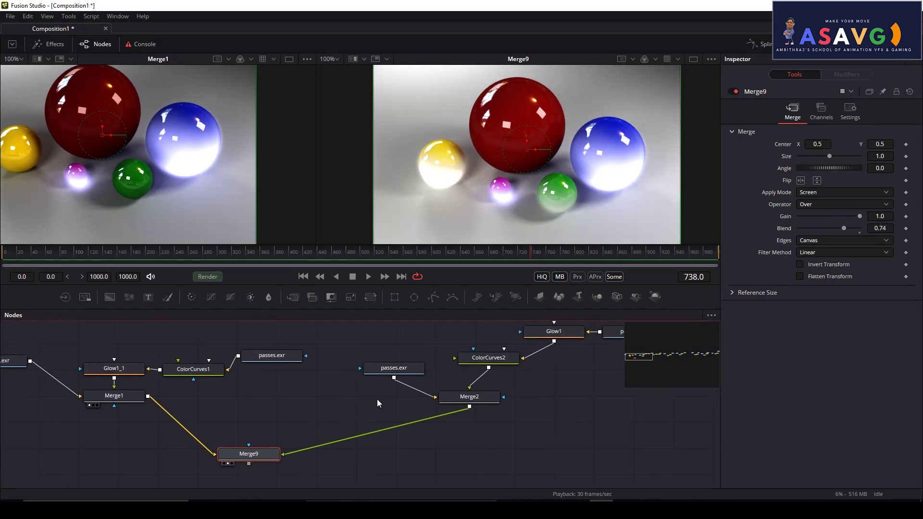
{"action": "left_click", "coordinate": [558, 335]}
{"action": "left_click_drag", "start_coordinate": [810, 206], "coordinate": [805, 178]}
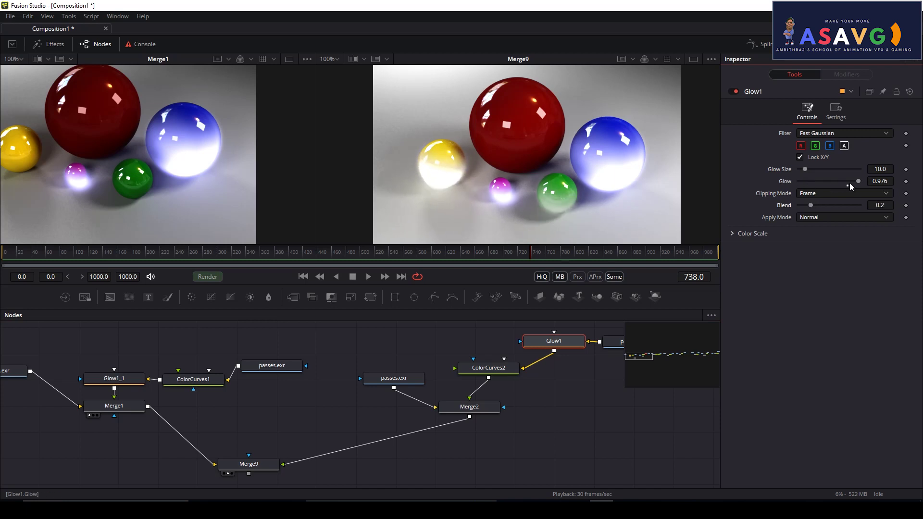
{"action": "left_click_drag", "start_coordinate": [811, 169], "coordinate": [806, 170]}
Try a Glow Size of 0 on Glow1_1 while viewing the combined merge
{"action": "left_click_drag", "start_coordinate": [221, 359], "coordinate": [399, 353]}
{"action": "left_click", "coordinate": [292, 373]}
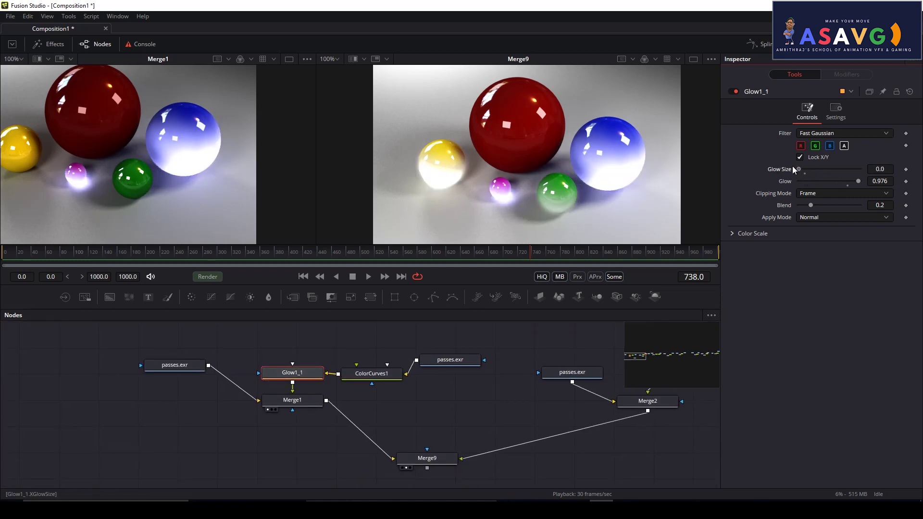
{"action": "scroll", "coordinate": [261, 457], "scroll_direction": "right", "scroll_amount": 10}
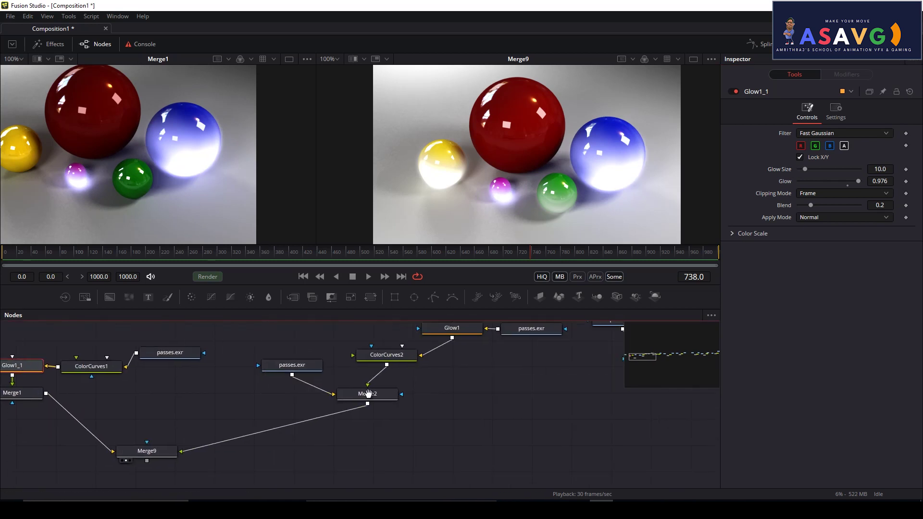
Merge Merge3 over Merge9 with a new Merge node and show the result in the second viewer
{"action": "left_click_drag", "start_coordinate": [616, 396], "coordinate": [486, 405]}
{"action": "left_click_drag", "start_coordinate": [394, 412], "coordinate": [455, 189]}
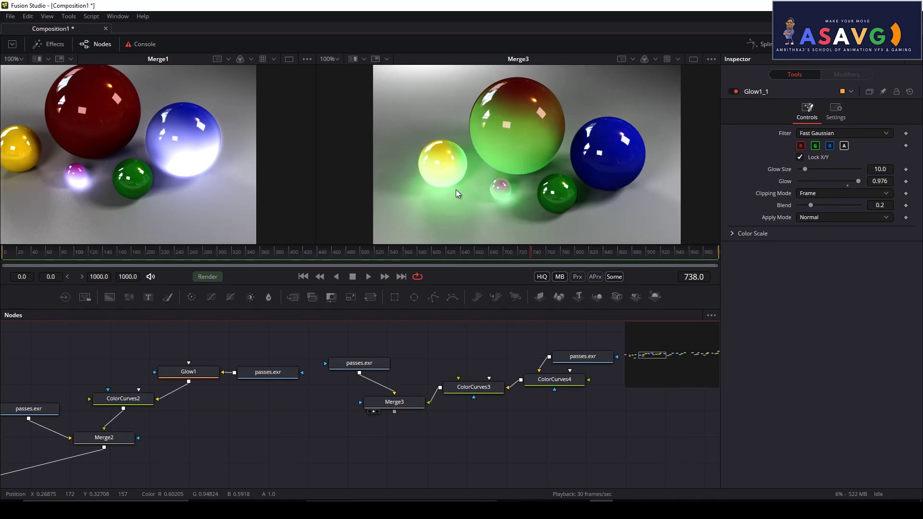
{"action": "scroll", "coordinate": [411, 440], "scroll_direction": "left", "scroll_amount": 5}
{"action": "key", "text": "shift+space"}
{"action": "type", "text": "mer"}
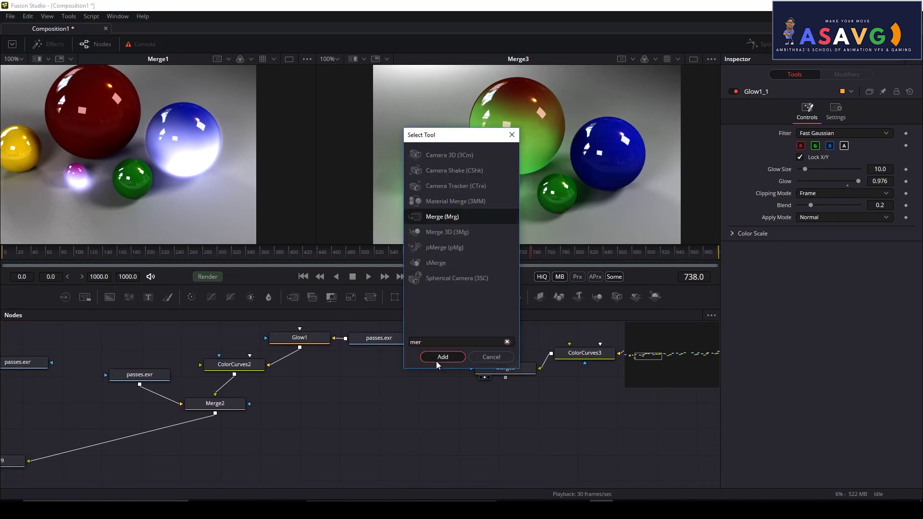
{"action": "left_click", "coordinate": [441, 356]}
{"action": "left_click_drag", "start_coordinate": [334, 445], "coordinate": [105, 468]}
{"action": "left_click_drag", "start_coordinate": [443, 444], "coordinate": [341, 456]}
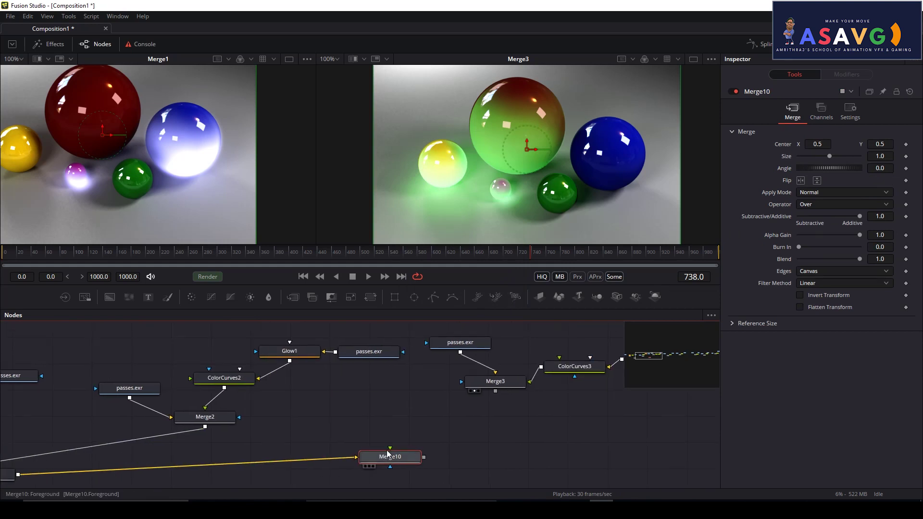
{"action": "left_click_drag", "start_coordinate": [397, 445], "coordinate": [483, 381]}
{"action": "key", "text": "2"}
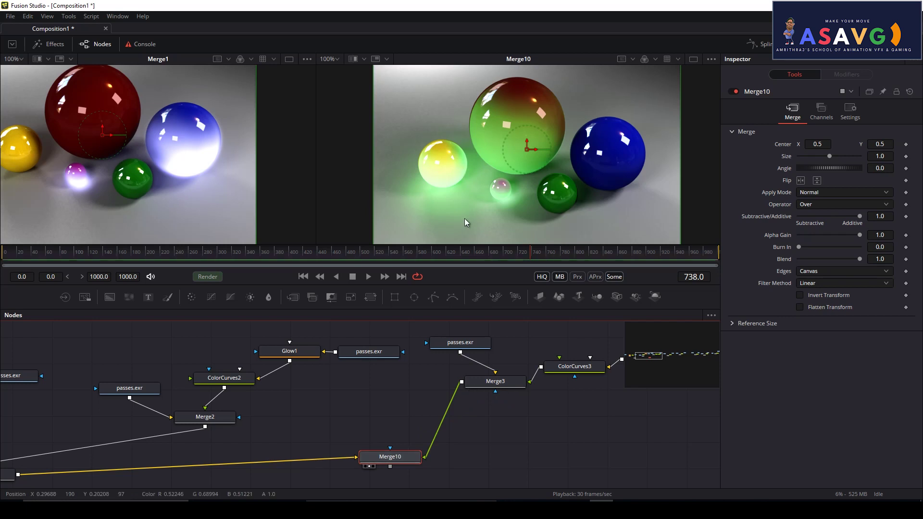
Set Merge10's Apply Mode to Screen, its Gain to 0.583 and its Blend to 0.535
{"action": "left_click", "coordinate": [812, 194]}
{"action": "left_click", "coordinate": [821, 205]}
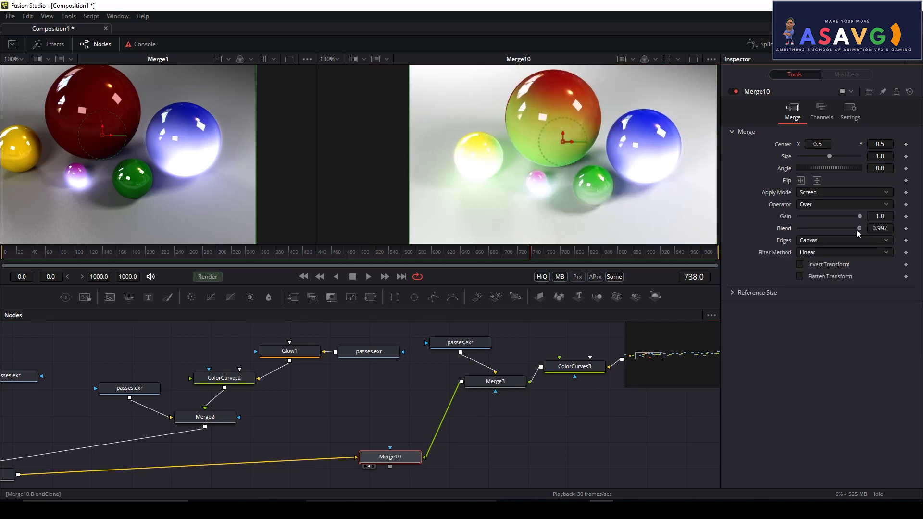
{"action": "left_click_drag", "start_coordinate": [858, 217], "coordinate": [817, 227]}
Try a different curve shape on ColorCurves4 while viewing Merge10, and undo it
{"action": "left_click_drag", "start_coordinate": [644, 400], "coordinate": [494, 430]}
{"action": "left_click_drag", "start_coordinate": [449, 485], "coordinate": [470, 472]}
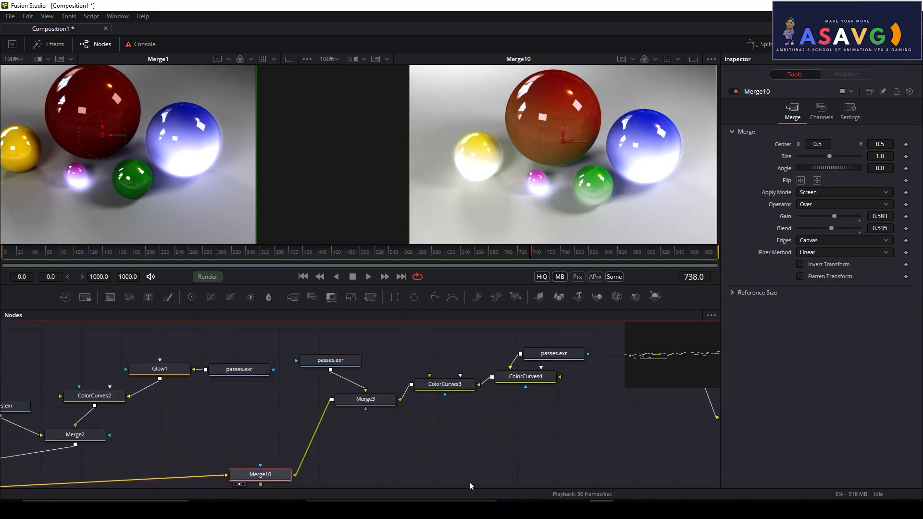
{"action": "left_click", "coordinate": [514, 377]}
{"action": "left_click_drag", "start_coordinate": [809, 182], "coordinate": [816, 189]}
{"action": "key", "text": "ctrl+z"}
Lower the middle point of the curve in ColorCurves3
{"action": "left_click_drag", "start_coordinate": [528, 385], "coordinate": [475, 391]}
{"action": "left_click", "coordinate": [413, 391]}
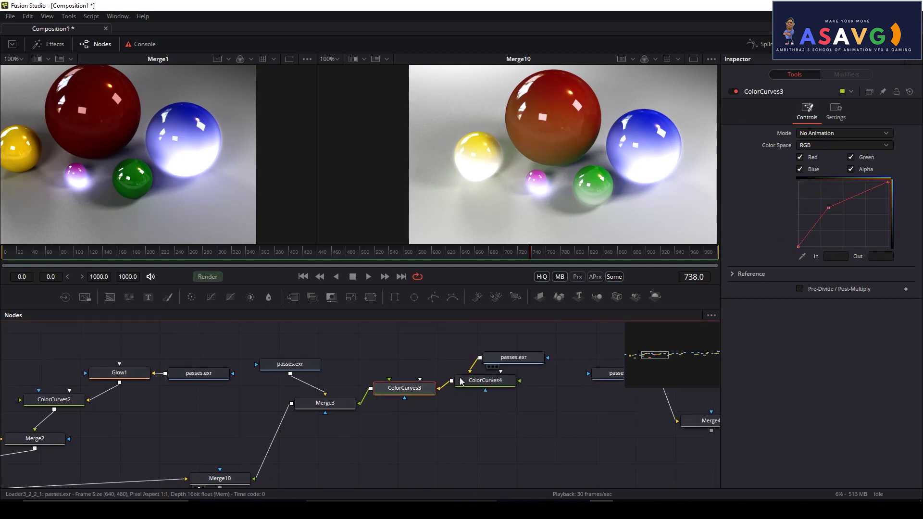
{"action": "left_click_drag", "start_coordinate": [830, 208], "coordinate": [845, 214]}
Undo the accidental move of the Glow1 node and slightly reduce its Glow amount
{"action": "left_click_drag", "start_coordinate": [389, 412], "coordinate": [602, 397]}
{"action": "left_click_drag", "start_coordinate": [332, 360], "coordinate": [458, 358]}
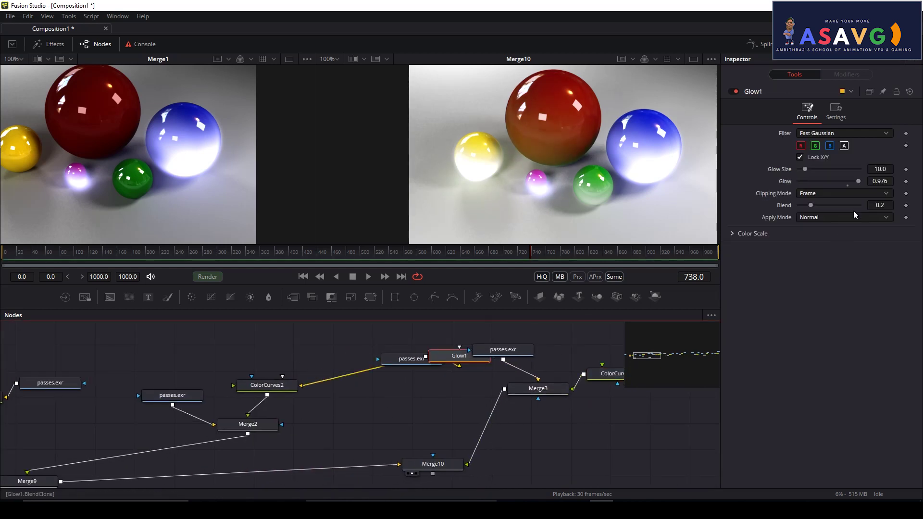
{"action": "key", "text": "ctrl+z"}
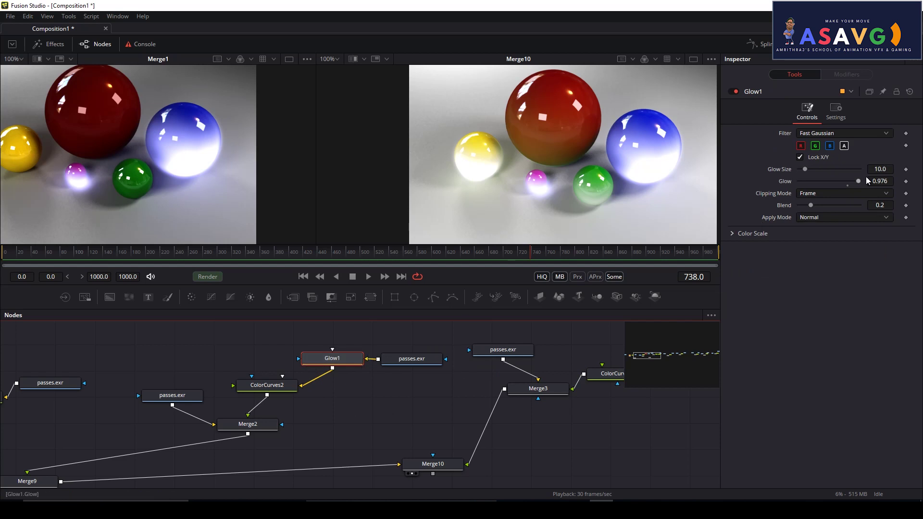
{"action": "mouse_move", "coordinate": [850, 181]}
{"action": "left_mouse_down"}
{"action": "mouse_move", "coordinate": [835, 180]}
{"action": "mouse_move", "coordinate": [854, 181]}
{"action": "left_mouse_up"}
Set Glow1_1's Glow to 0.953
{"action": "left_click_drag", "start_coordinate": [165, 397], "coordinate": [465, 373]}
{"action": "left_click", "coordinate": [196, 370]}
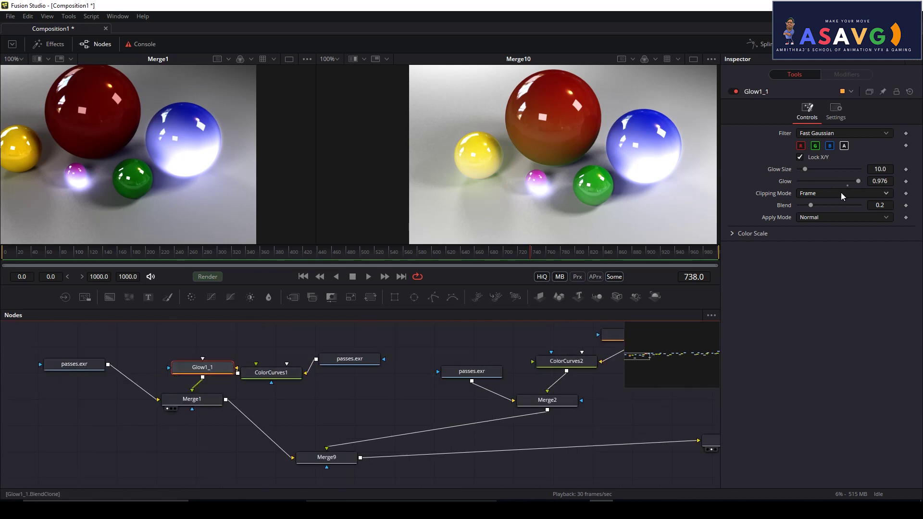
{"action": "mouse_move", "coordinate": [845, 181]}
{"action": "left_mouse_down"}
{"action": "mouse_move", "coordinate": [830, 181]}
{"action": "mouse_move", "coordinate": [861, 180]}
{"action": "left_mouse_up"}
Review the remaining merge branches up to Merge8 and the merges already chained together in the node graph
{"action": "left_click_drag", "start_coordinate": [421, 399], "coordinate": [151, 392]}
{"action": "mouse_move", "coordinate": [590, 411]}
{"action": "left_mouse_down"}
{"action": "mouse_move", "coordinate": [406, 425]}
{"action": "mouse_move", "coordinate": [621, 443]}
{"action": "left_mouse_up"}
{"action": "left_click_drag", "start_coordinate": [319, 397], "coordinate": [535, 391]}
{"action": "left_click_drag", "start_coordinate": [358, 395], "coordinate": [529, 358]}
{"action": "mouse_move", "coordinate": [408, 354]}
{"action": "left_mouse_down"}
{"action": "mouse_move", "coordinate": [449, 352]}
{"action": "mouse_move", "coordinate": [558, 379]}
{"action": "mouse_move", "coordinate": [135, 396]}
{"action": "mouse_move", "coordinate": [384, 442]}
{"action": "mouse_move", "coordinate": [522, 443]}
{"action": "left_mouse_up"}
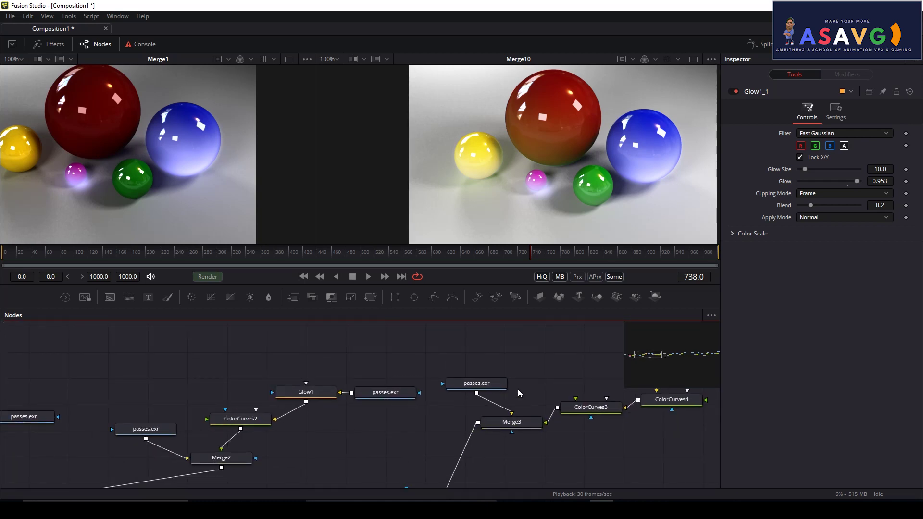
{"action": "left_click_drag", "start_coordinate": [556, 380], "coordinate": [460, 380]}
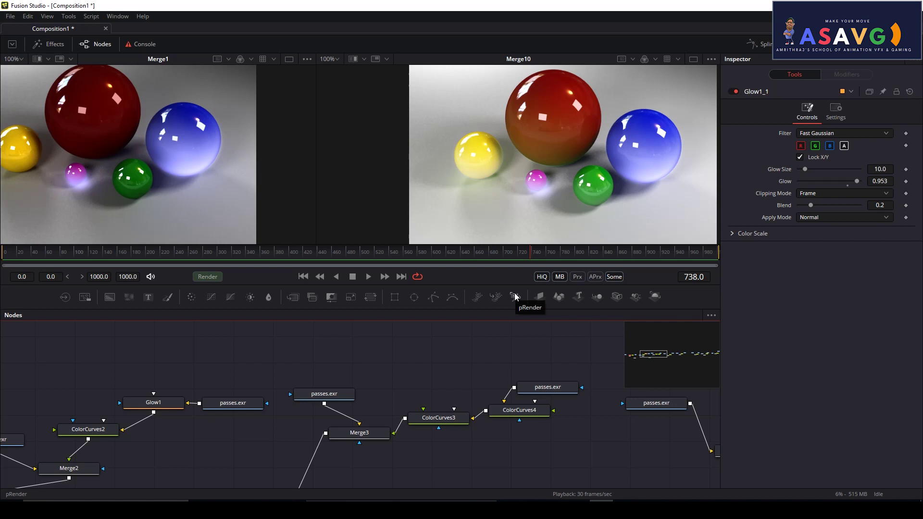
{"action": "scroll", "coordinate": [611, 418], "scroll_direction": "down", "scroll_amount": 2}
{"action": "left_click_drag", "start_coordinate": [610, 418], "coordinate": [291, 462]}
{"action": "scroll", "coordinate": [292, 462], "scroll_direction": "right", "scroll_amount": 10}
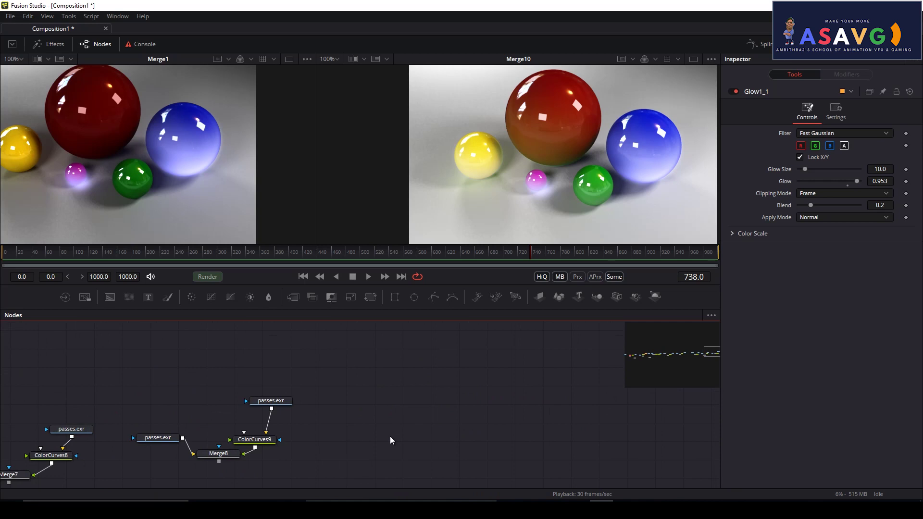
{"action": "scroll", "coordinate": [390, 440], "scroll_direction": "left", "scroll_amount": 10}
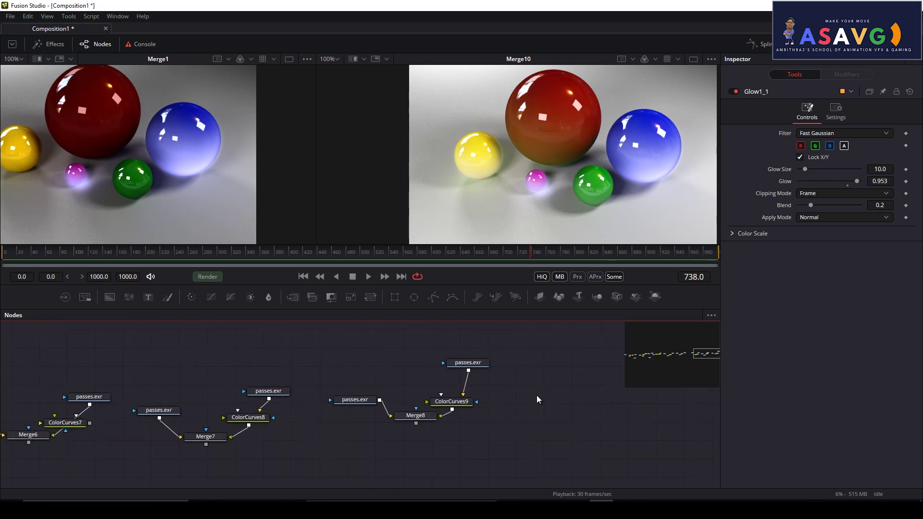
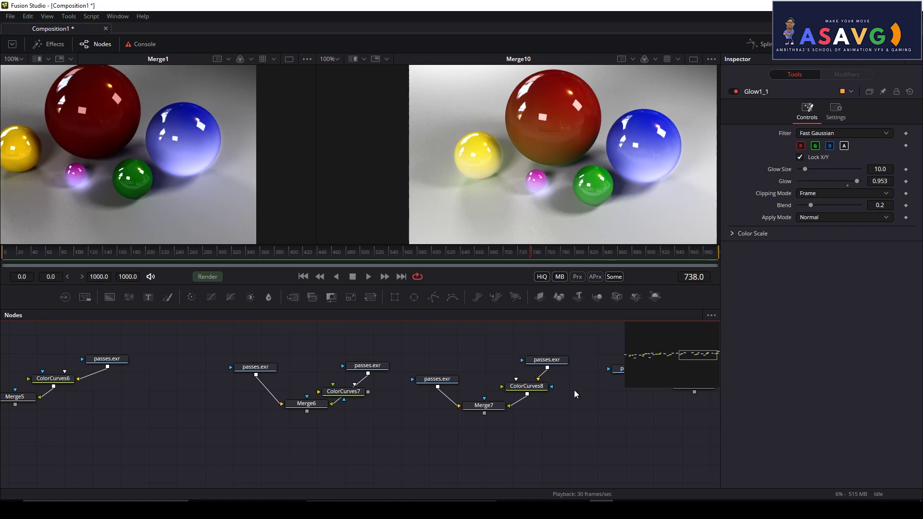
{"action": "left_click_drag", "start_coordinate": [263, 403], "coordinate": [695, 409]}
{"action": "scroll", "coordinate": [330, 419], "scroll_direction": "left", "scroll_amount": 10}
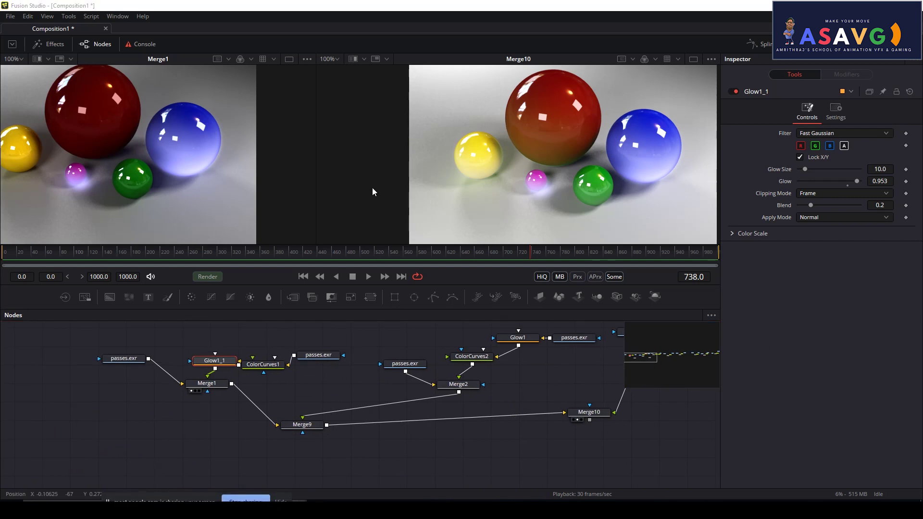
Show the passes.exr loader feeding ColorCurves9 in the second viewer and widen that viewer
{"action": "left_click_drag", "start_coordinate": [315, 202], "coordinate": [512, 202]}
{"action": "scroll", "coordinate": [274, 439], "scroll_direction": "right", "scroll_amount": 10}
{"action": "scroll", "coordinate": [332, 410], "scroll_direction": "right", "scroll_amount": 15}
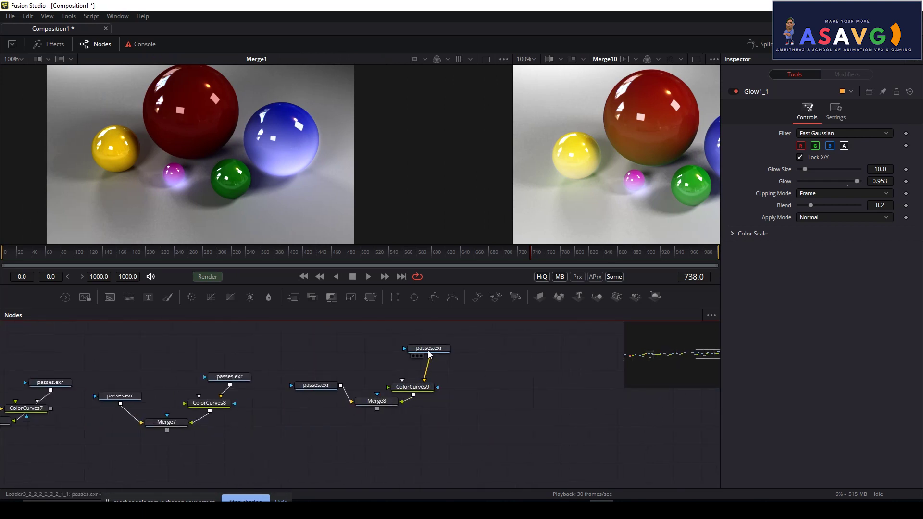
{"action": "left_click", "coordinate": [419, 356]}
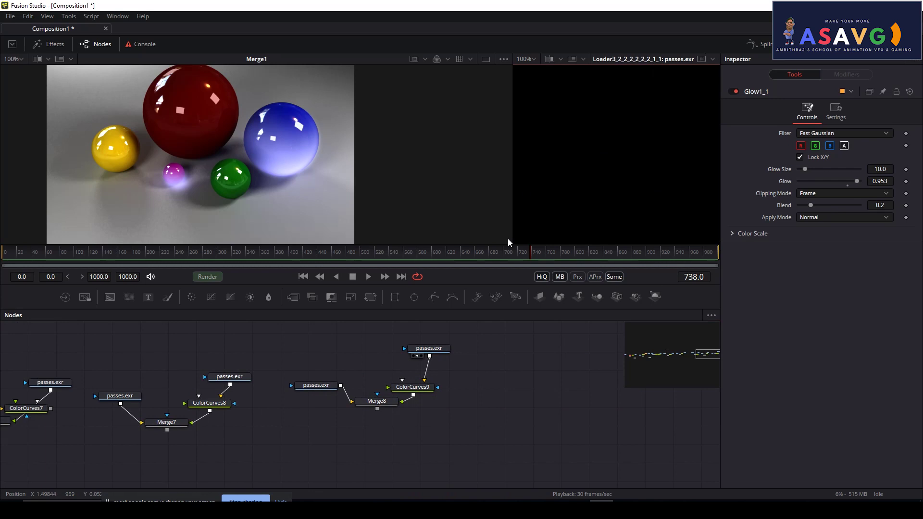
{"action": "left_click_drag", "start_coordinate": [512, 234], "coordinate": [269, 231]}
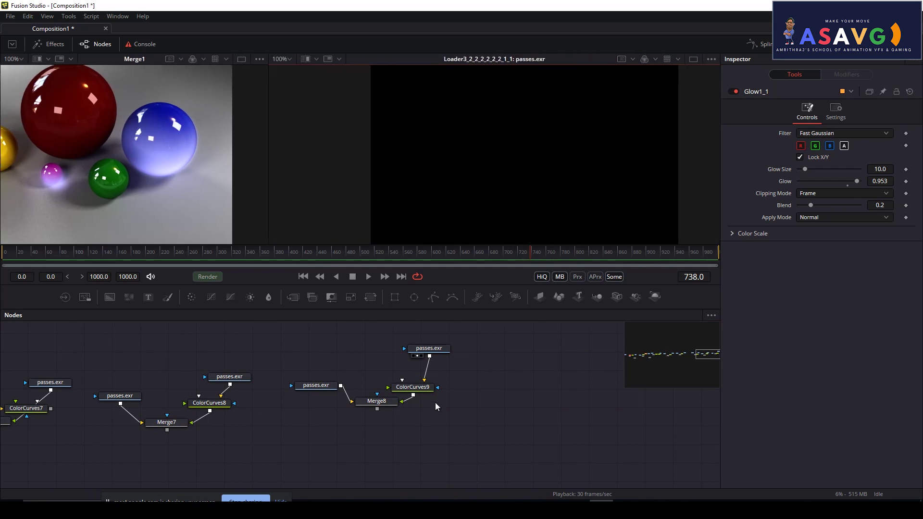
{"action": "left_click_drag", "start_coordinate": [474, 325], "coordinate": [532, 317]}
{"action": "left_click", "coordinate": [543, 174]}
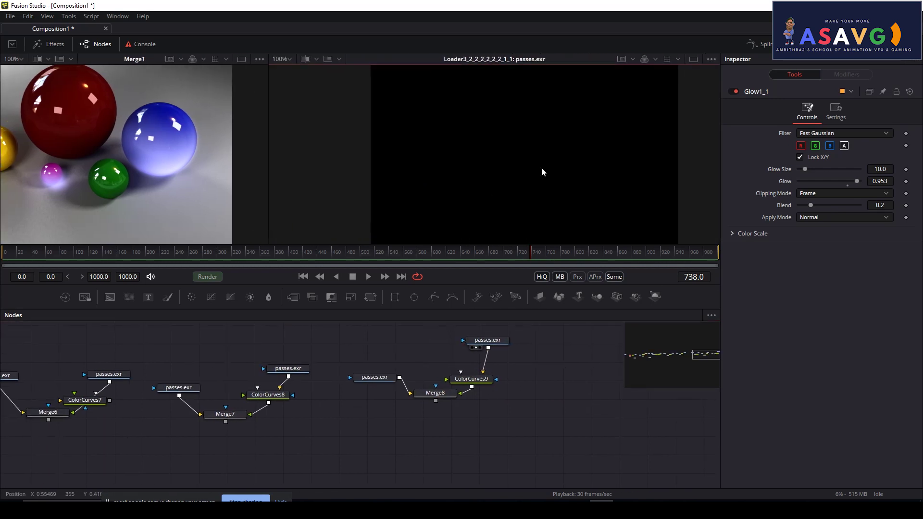
Map the Red, Green and Blue channels of the loader feeding ColorCurves9 to A
{"action": "left_click", "coordinate": [487, 340]}
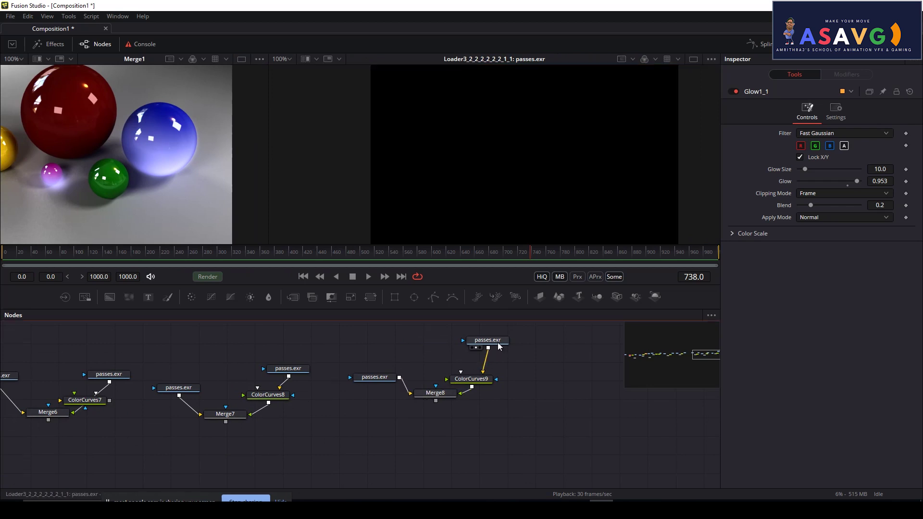
{"action": "left_click", "coordinate": [860, 190]}
{"action": "scroll", "coordinate": [850, 145], "scroll_direction": "up", "scroll_amount": 1}
{"action": "left_click", "coordinate": [843, 86]}
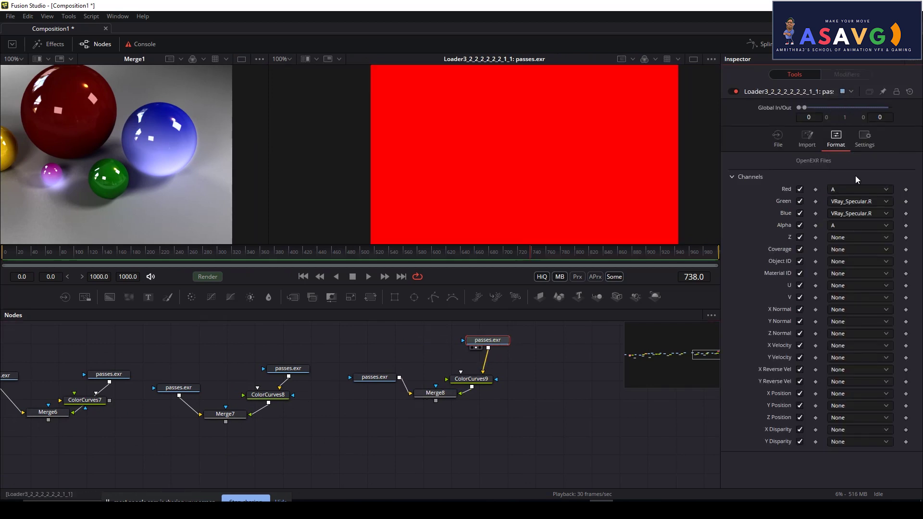
{"action": "left_click", "coordinate": [857, 201]}
{"action": "left_click", "coordinate": [846, 74]}
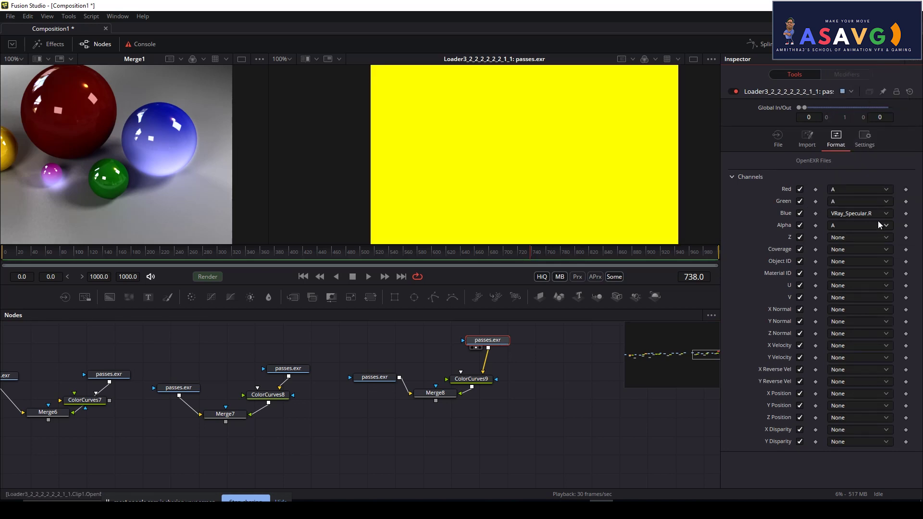
{"action": "left_click", "coordinate": [860, 213]}
{"action": "left_click", "coordinate": [846, 75]}
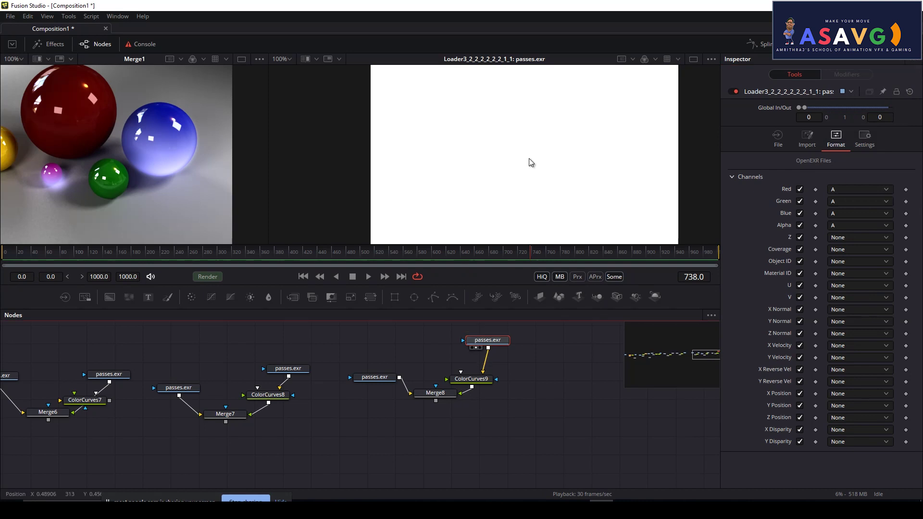
Try mapping the loader's Red to VRay_Specular.B, Green to VRay_Specular.G and Blue to VRay_Specular.R
{"action": "left_click", "coordinate": [858, 190]}
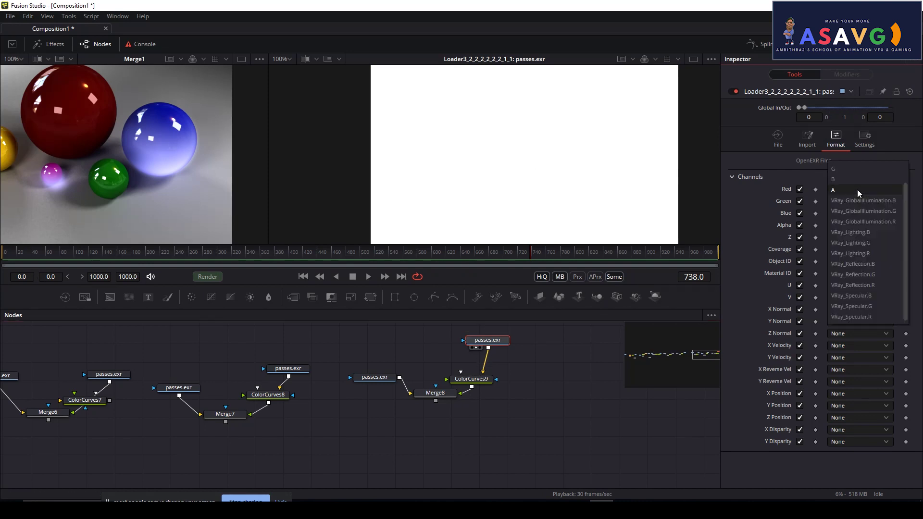
{"action": "left_click", "coordinate": [853, 296]}
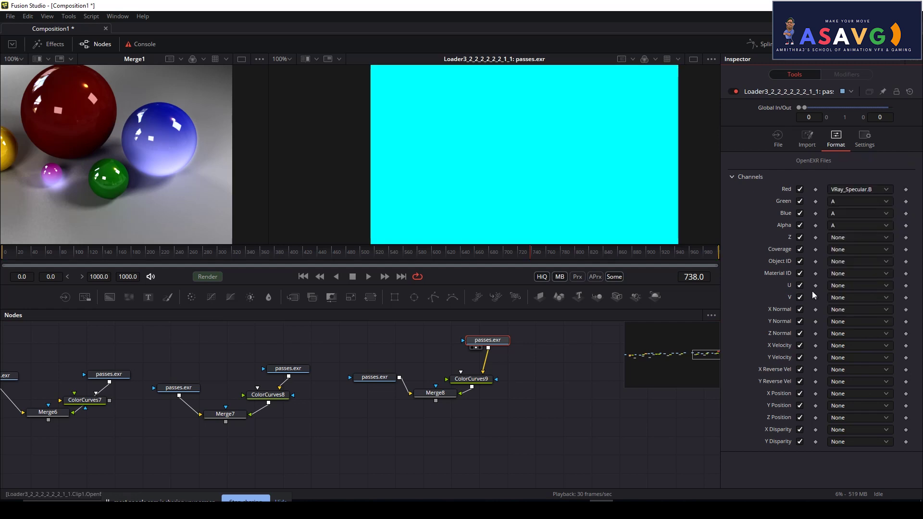
{"action": "left_click", "coordinate": [856, 202]}
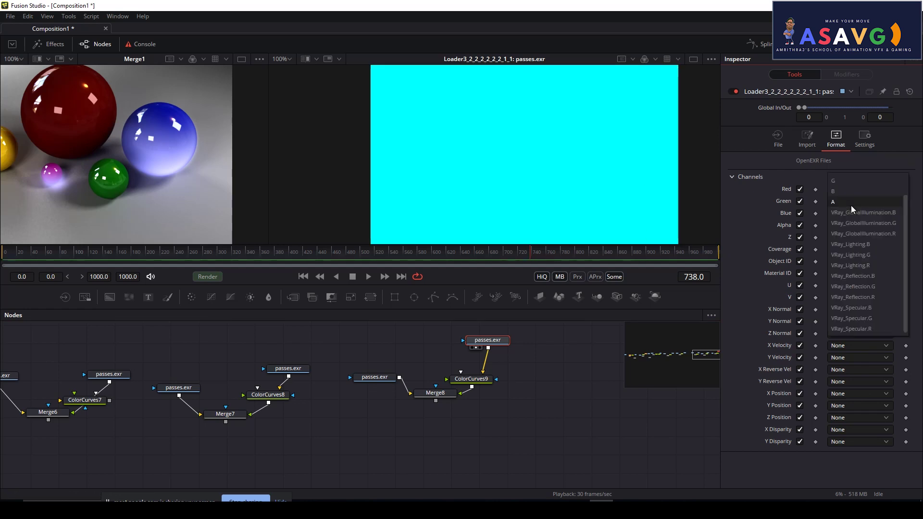
{"action": "left_click", "coordinate": [866, 319]}
{"action": "left_click", "coordinate": [861, 214]}
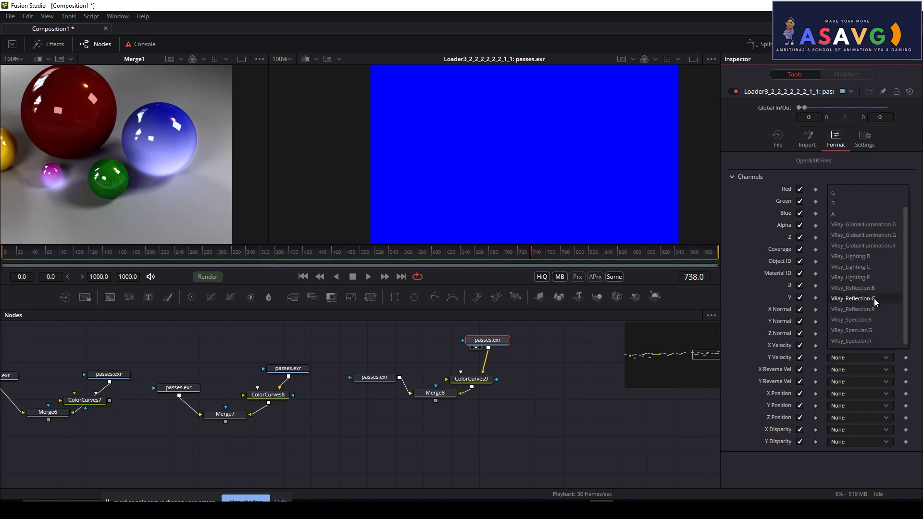
{"action": "left_click", "coordinate": [866, 338]}
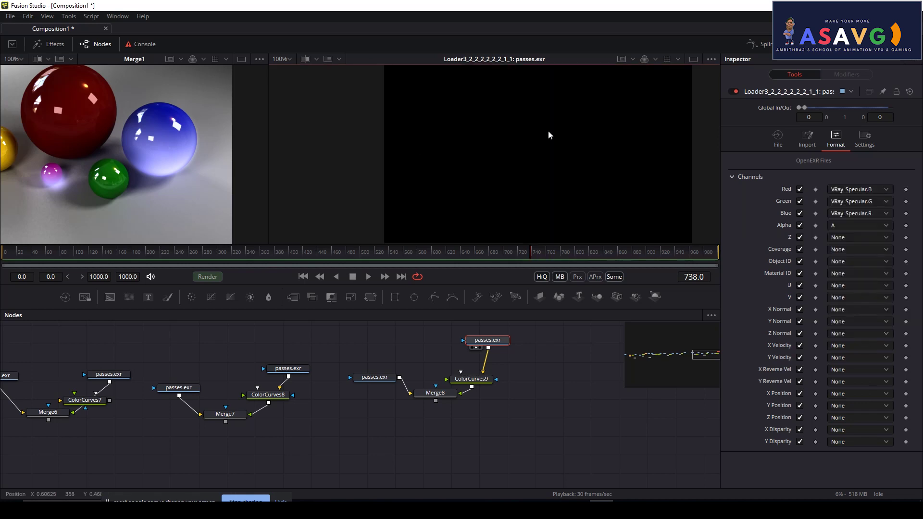
Return the loader's Blue, Green and Red channels to A and check its output in the second viewer
{"action": "left_click", "coordinate": [851, 214]}
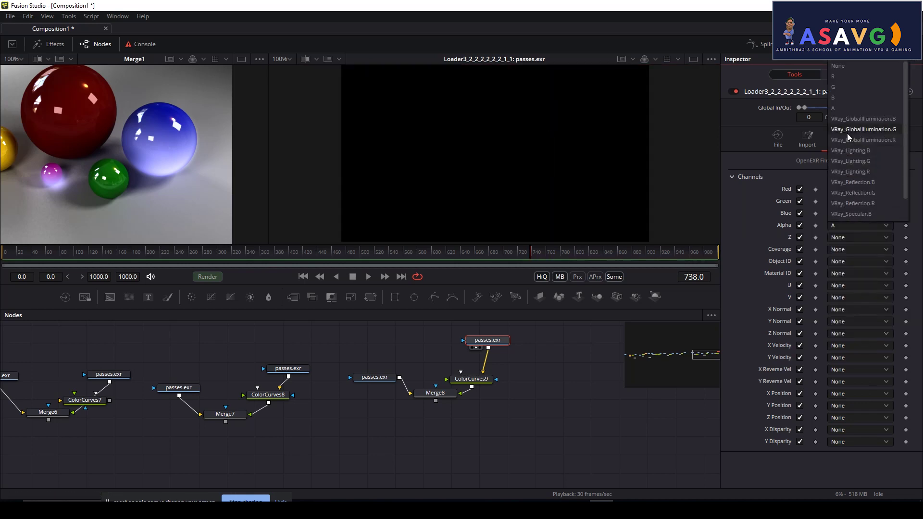
{"action": "left_click", "coordinate": [853, 124]}
{"action": "left_click", "coordinate": [860, 202]}
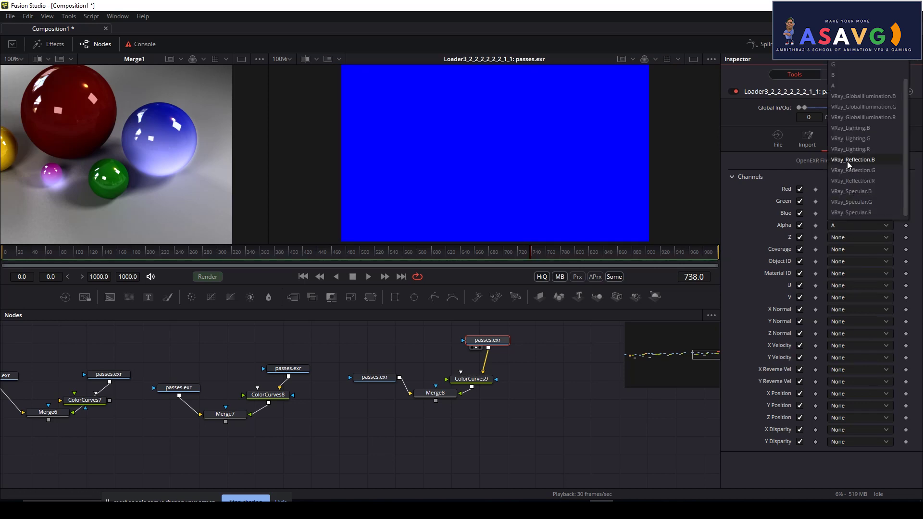
{"action": "left_click", "coordinate": [860, 86]}
{"action": "left_click", "coordinate": [865, 189]}
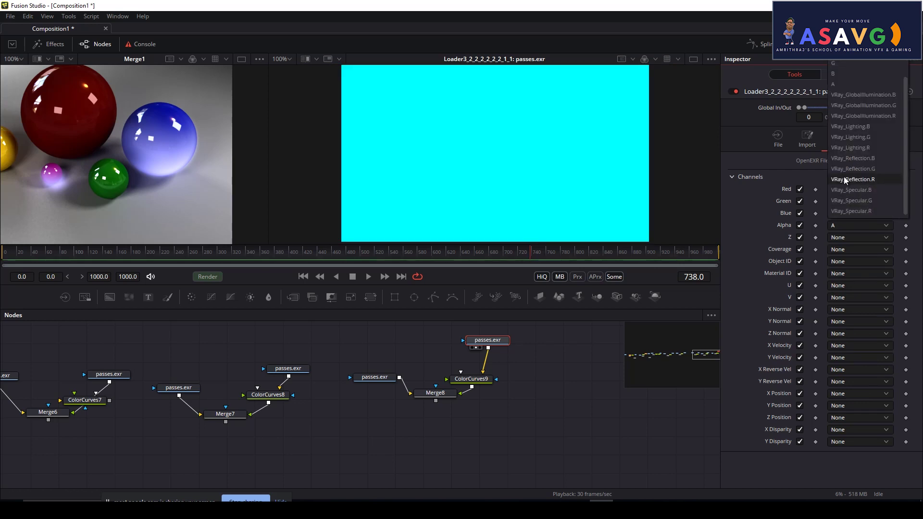
{"action": "left_click", "coordinate": [836, 85]}
{"action": "left_click_drag", "start_coordinate": [417, 171], "coordinate": [444, 141]}
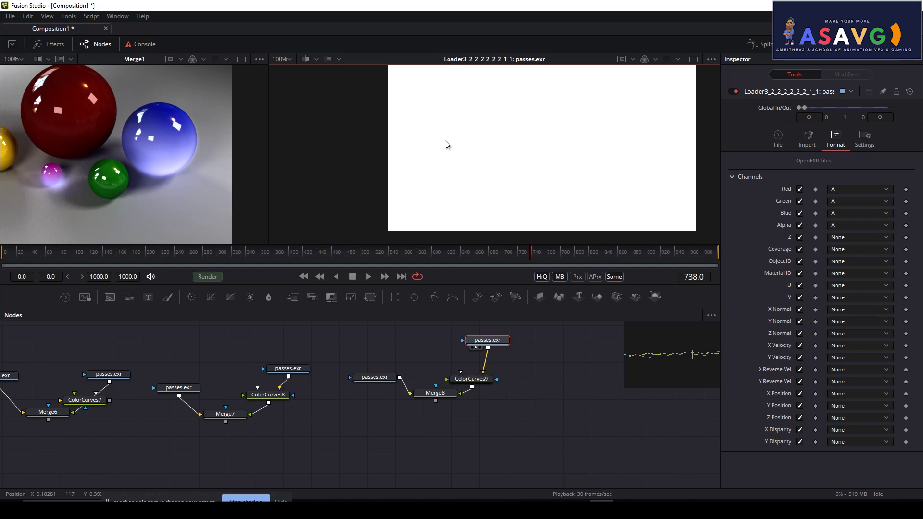
Map the Red, Green and Blue channels of the loader feeding ColorCurves9 to R, G and B
{"action": "left_click", "coordinate": [854, 195]}
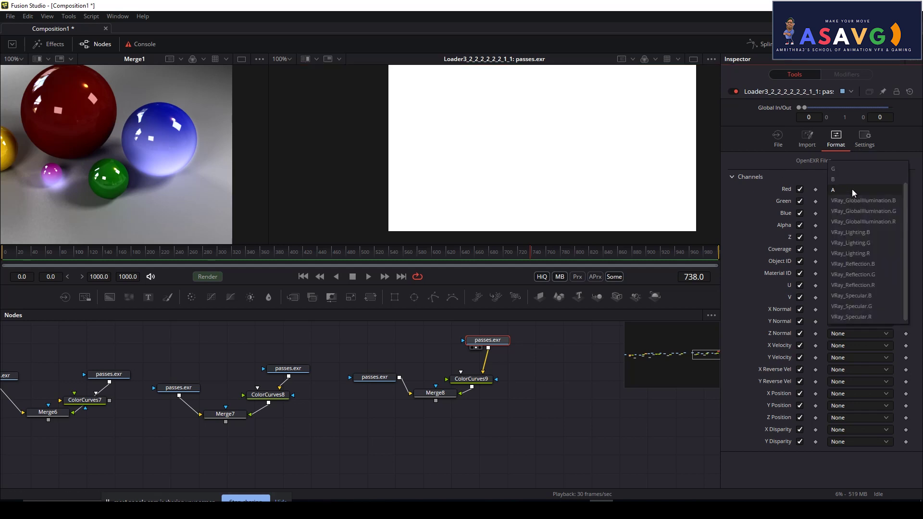
{"action": "left_click", "coordinate": [842, 178]}
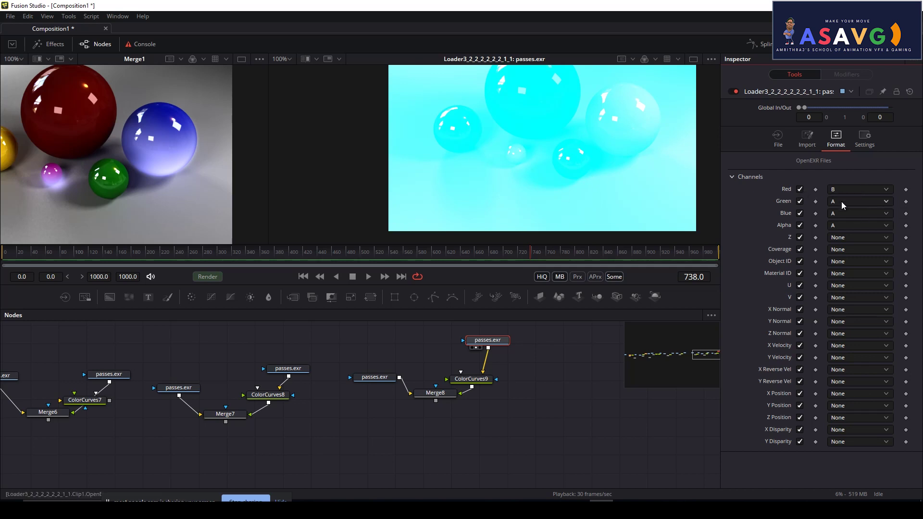
{"action": "left_click", "coordinate": [842, 214]}
{"action": "left_click", "coordinate": [809, 214]}
{"action": "left_click", "coordinate": [840, 193]}
{"action": "left_click", "coordinate": [839, 169]}
{"action": "left_click", "coordinate": [846, 202]}
{"action": "left_click", "coordinate": [838, 182]}
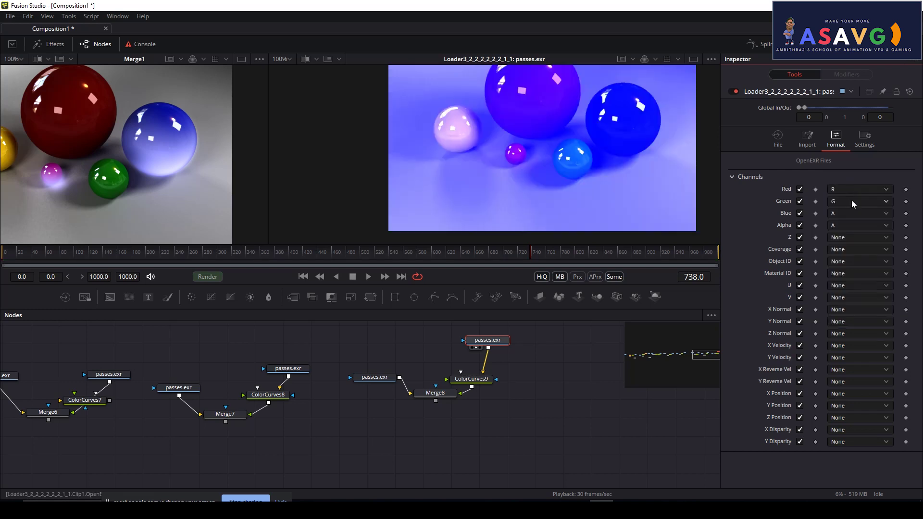
{"action": "left_click", "coordinate": [845, 216]}
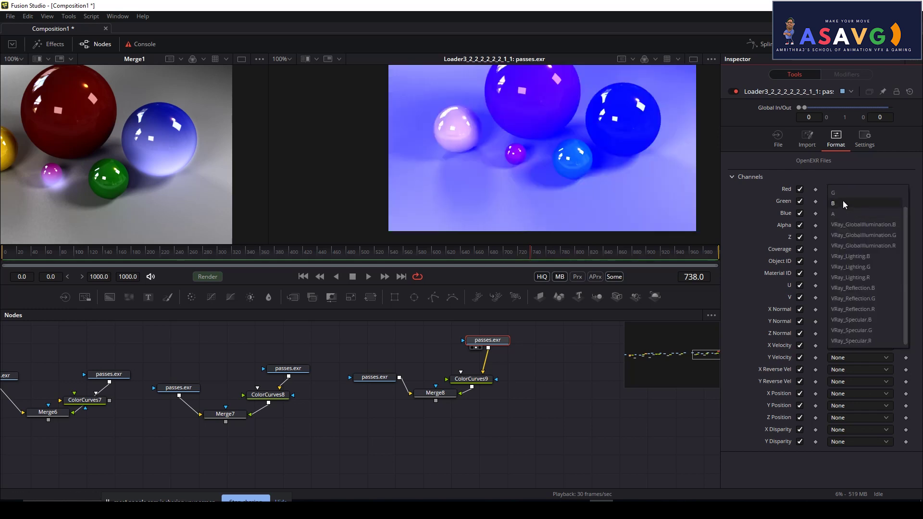
{"action": "left_click", "coordinate": [848, 215]}
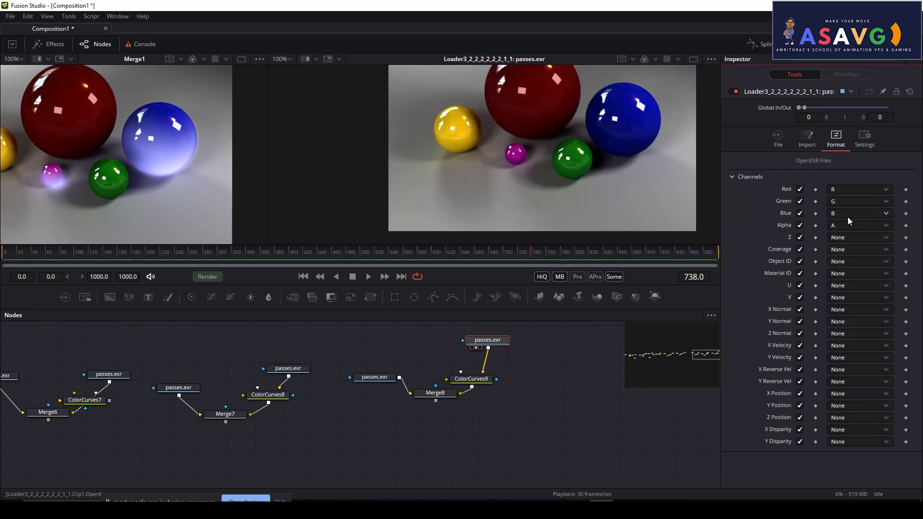
Try VRay_GlobalIllumination.R as the loader's Alpha channel and return Alpha to A
{"action": "left_click", "coordinate": [845, 229]}
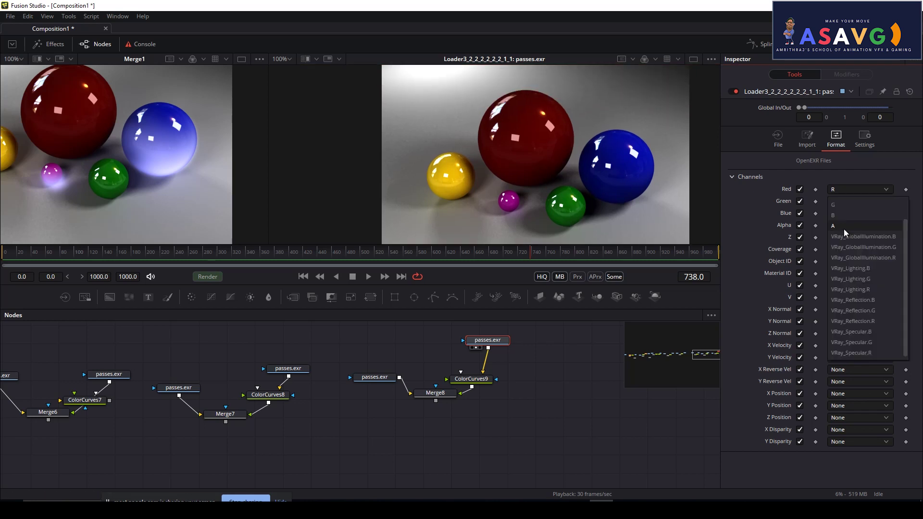
{"action": "left_click", "coordinate": [844, 230]}
{"action": "left_click", "coordinate": [846, 237]}
{"action": "left_click", "coordinate": [846, 252]}
{"action": "left_click", "coordinate": [852, 229]}
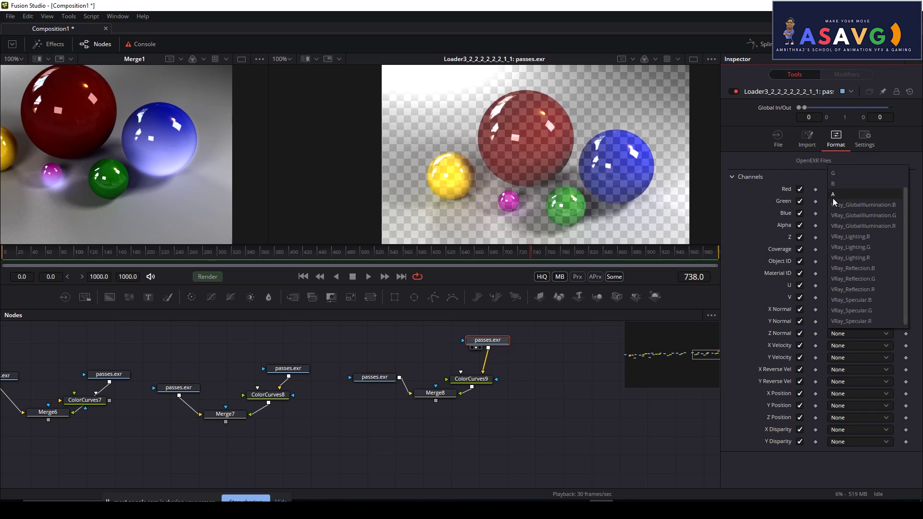
{"action": "left_click", "coordinate": [834, 199]}
Map the loader's Blue, Green and Red channels back to A and try G for Red
{"action": "left_click", "coordinate": [846, 224]}
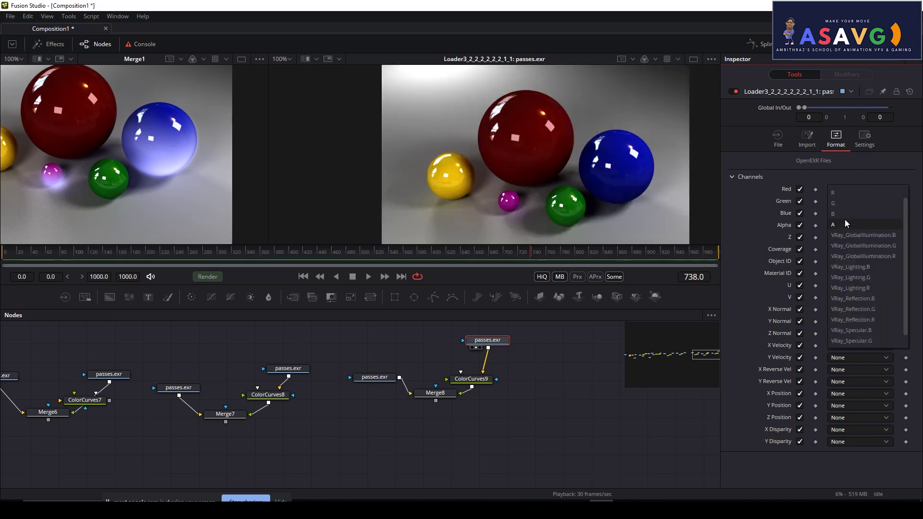
{"action": "left_click", "coordinate": [846, 224]}
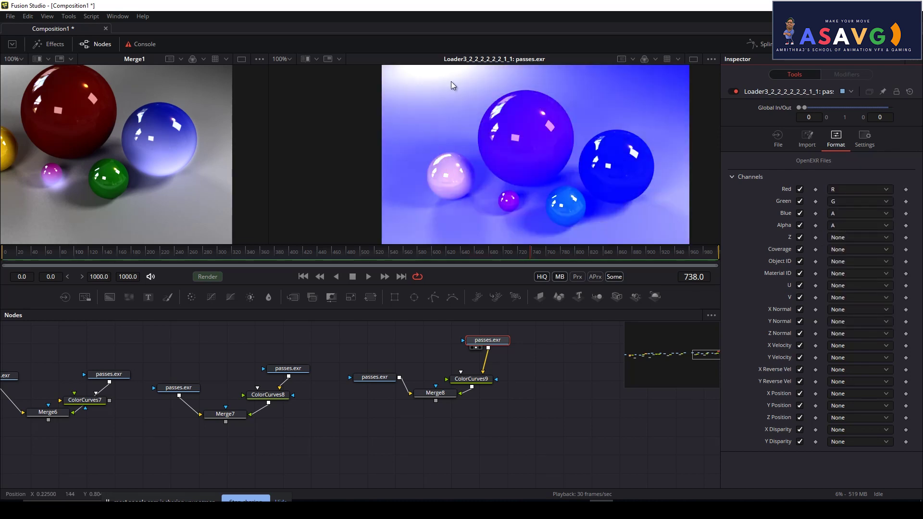
{"action": "left_click", "coordinate": [845, 205]}
{"action": "left_click", "coordinate": [846, 222]}
{"action": "left_click", "coordinate": [845, 190]}
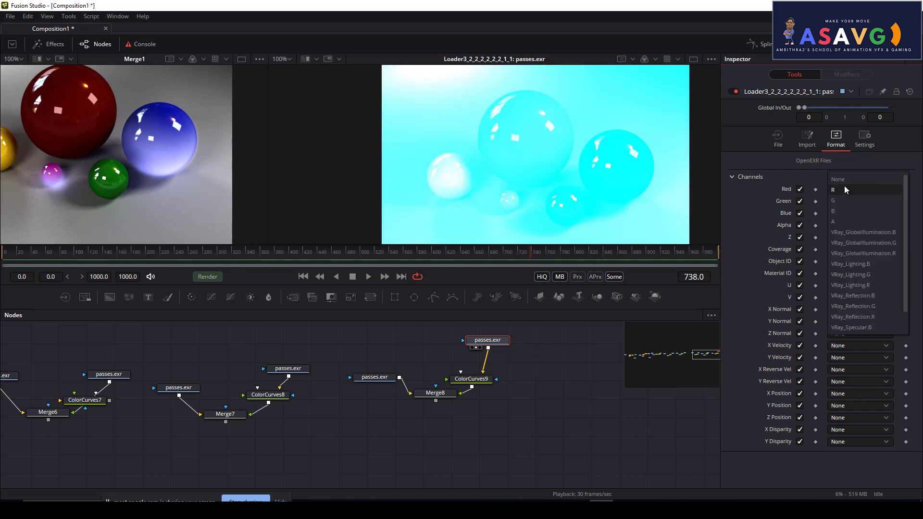
{"action": "left_click", "coordinate": [840, 222]}
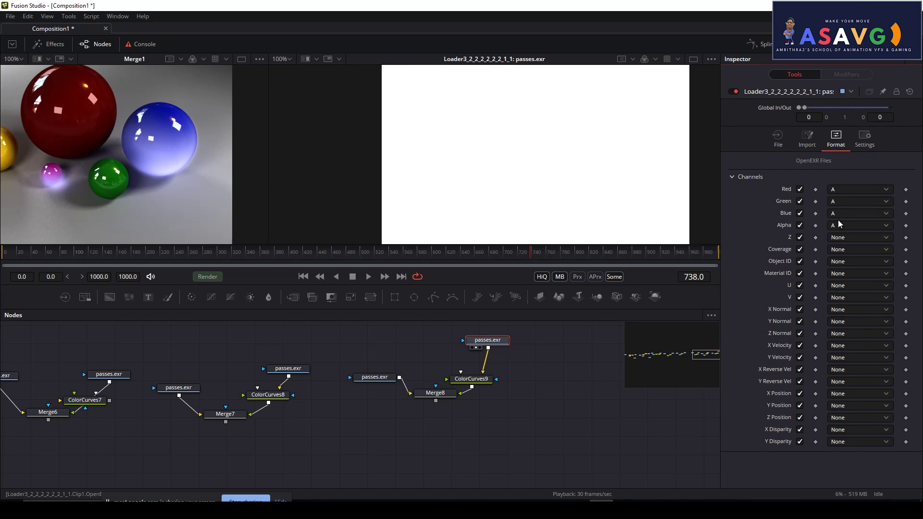
{"action": "left_click", "coordinate": [837, 192]}
{"action": "left_click", "coordinate": [838, 171]}
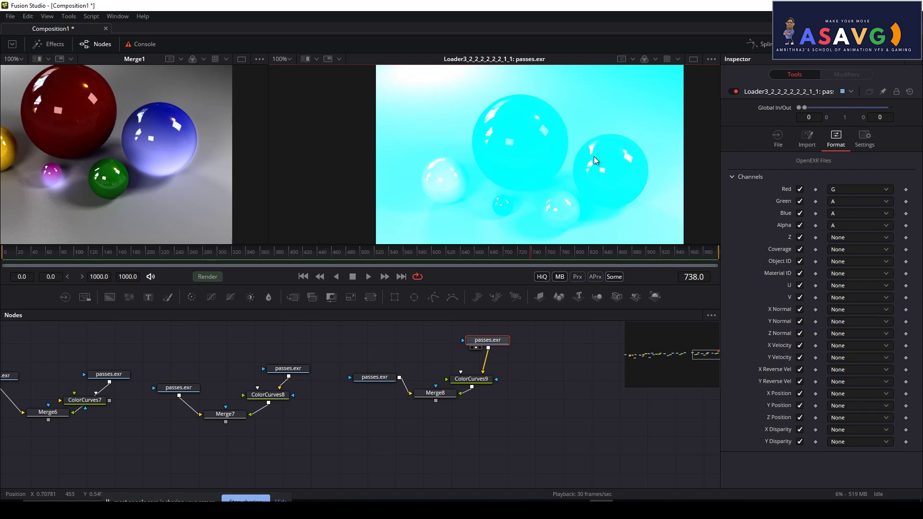
Check the outputs of Merge8 and ColorCurves9 in the second viewer
{"action": "left_click_drag", "start_coordinate": [525, 367], "coordinate": [544, 370]}
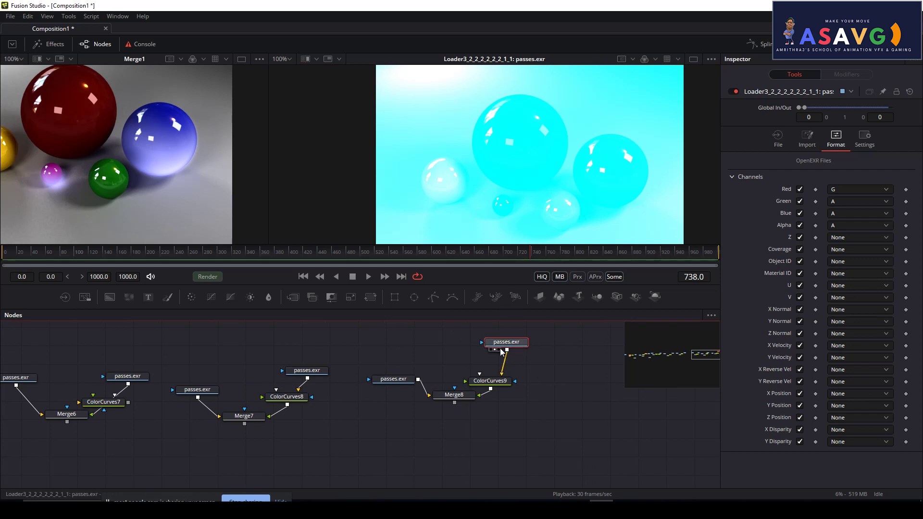
{"action": "left_click_drag", "start_coordinate": [452, 397], "coordinate": [480, 192]}
{"action": "left_click", "coordinate": [451, 399]}
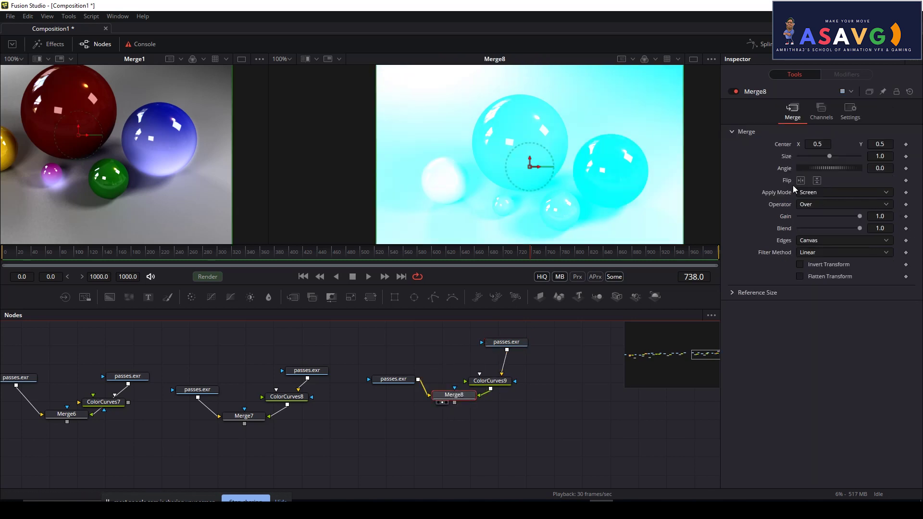
{"action": "key", "text": "2"}
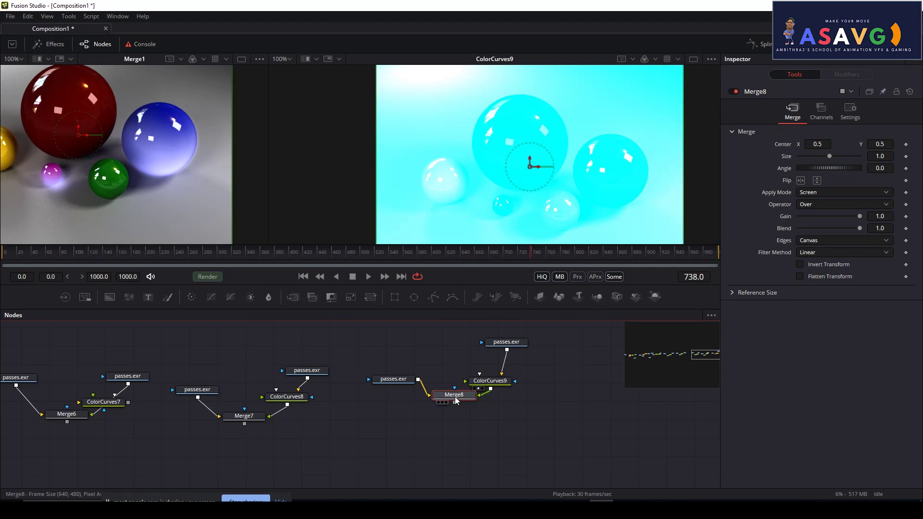
Map Red, Green and Blue of the loader feeding ColorCurves9 to VRay_Specular.R, keeping Alpha at A
{"action": "left_click", "coordinate": [511, 343]}
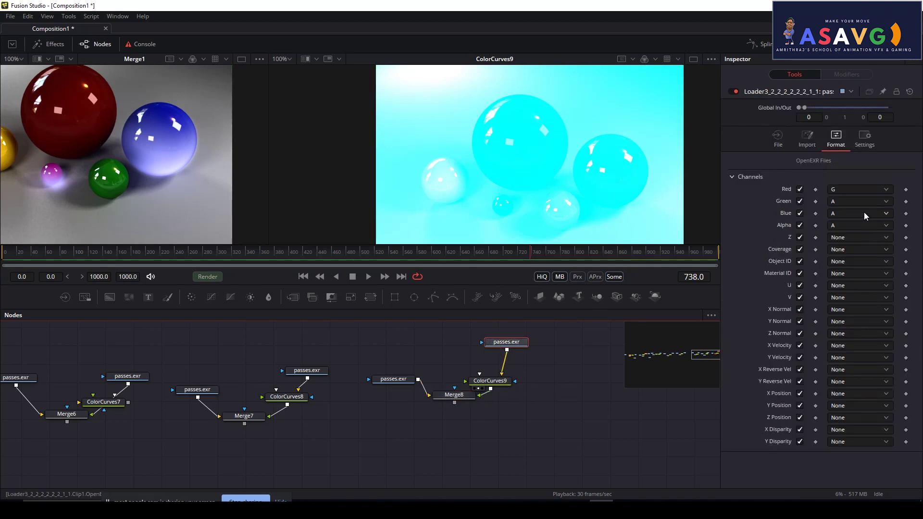
{"action": "left_click", "coordinate": [855, 199]}
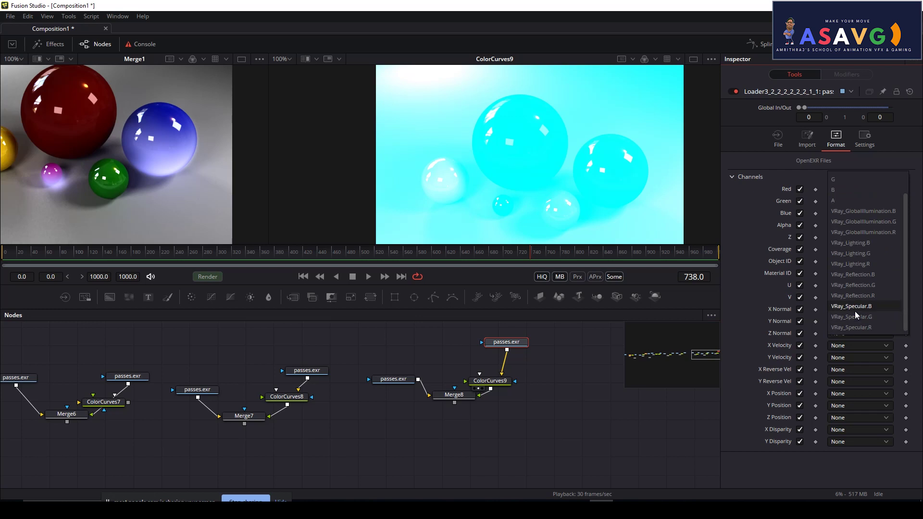
{"action": "left_click", "coordinate": [851, 327]}
{"action": "left_click", "coordinate": [849, 205]}
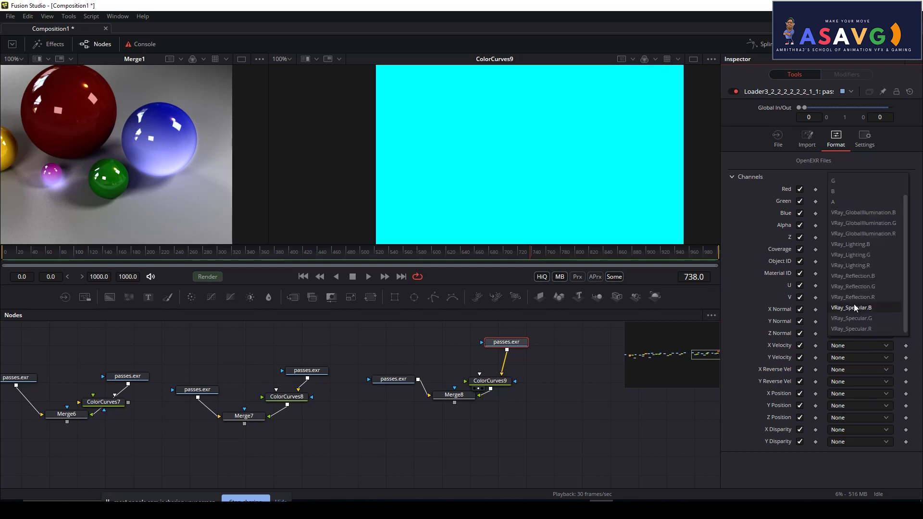
{"action": "left_click", "coordinate": [855, 330]}
{"action": "left_click", "coordinate": [858, 216]}
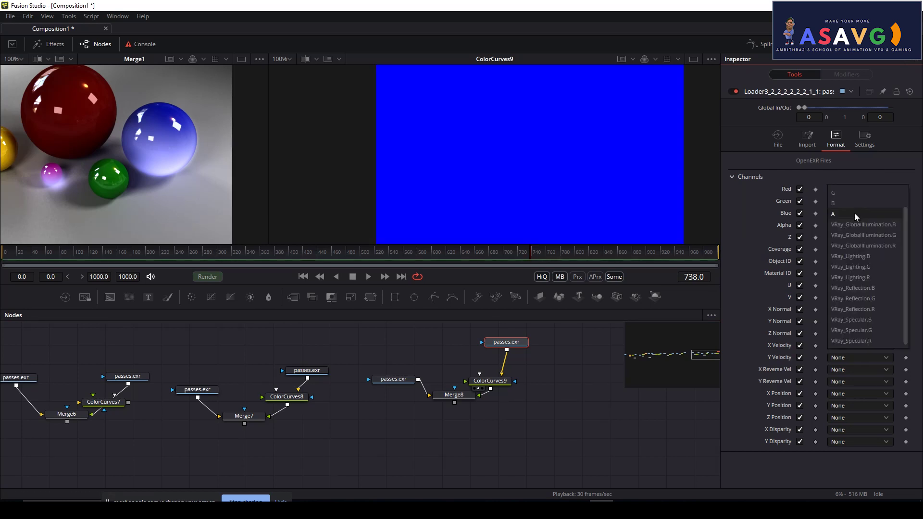
{"action": "left_click", "coordinate": [861, 340]}
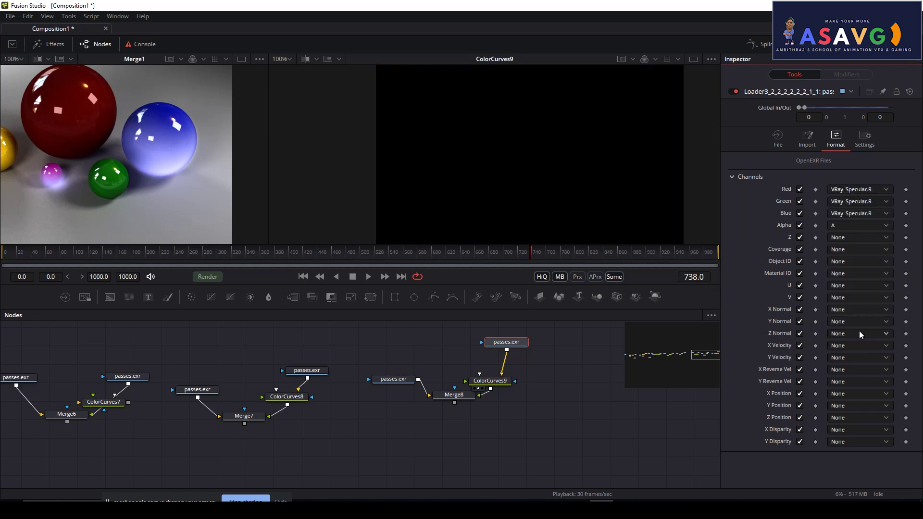
{"action": "left_click", "coordinate": [860, 225]}
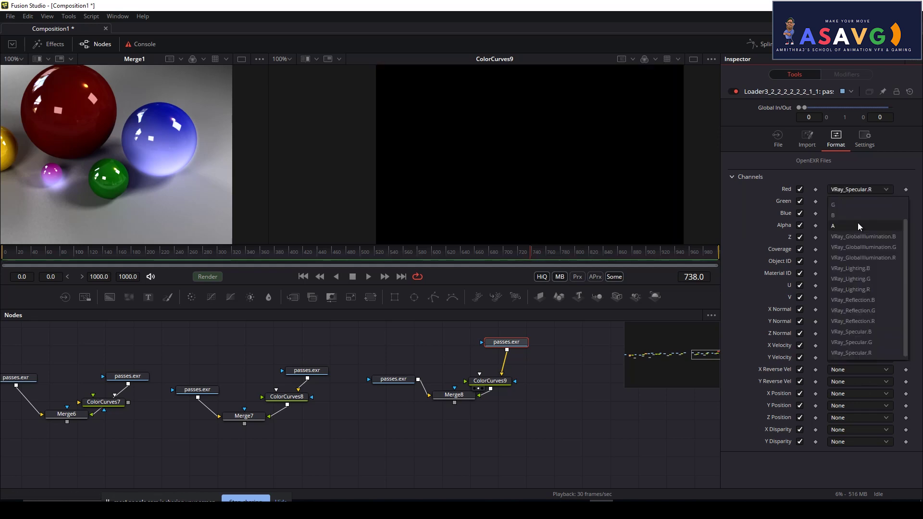
{"action": "left_click", "coordinate": [860, 226]}
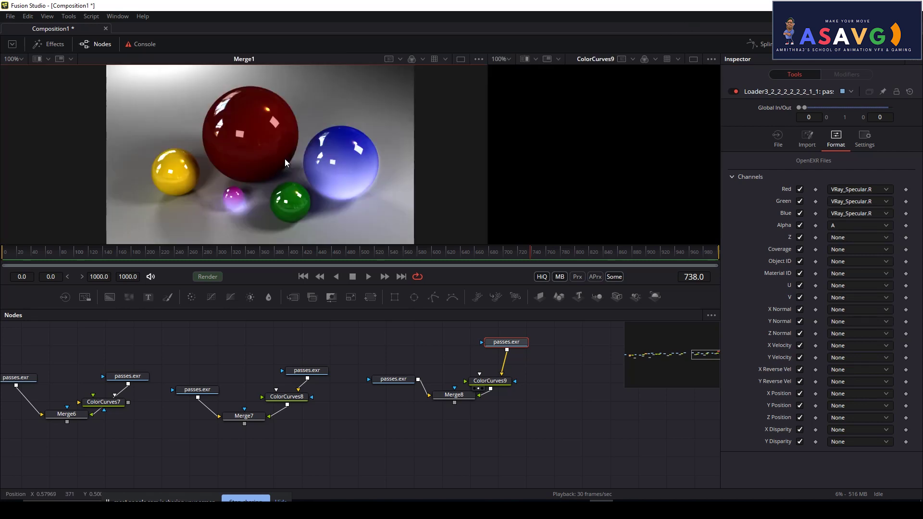
Locate Merge9 in the node graph and show its output in the first viewer
{"action": "left_click_drag", "start_coordinate": [125, 437], "coordinate": [497, 445]}
{"action": "left_click_drag", "start_coordinate": [115, 465], "coordinate": [507, 436]}
{"action": "left_click", "coordinate": [368, 431]}
{"action": "left_click", "coordinate": [75, 443]}
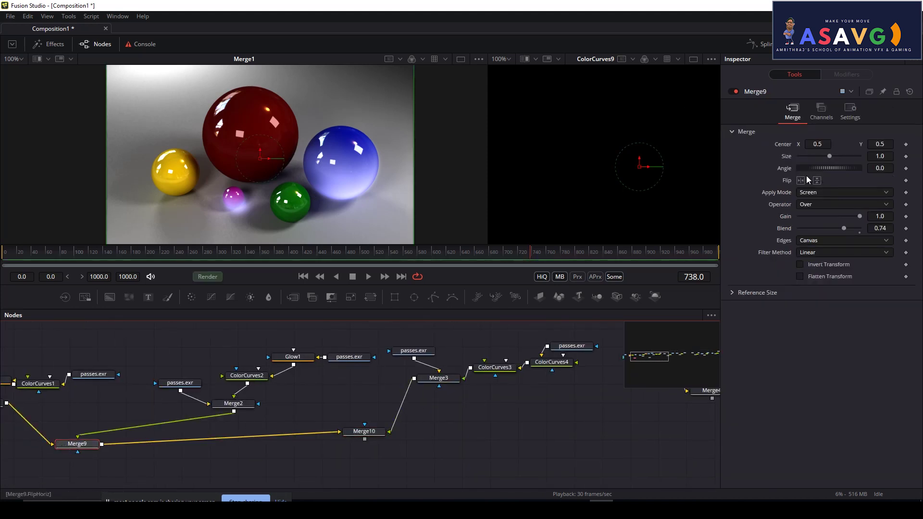
{"action": "left_click_drag", "start_coordinate": [80, 443], "coordinate": [190, 136]}
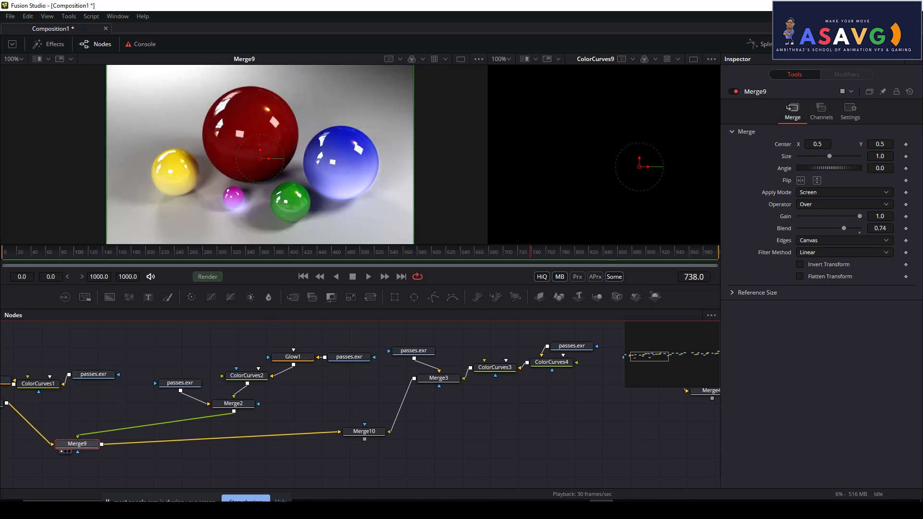
Try the Soft Light and Lighten apply modes on Merge9
{"action": "left_click", "coordinate": [841, 194]}
{"action": "left_click", "coordinate": [818, 235]}
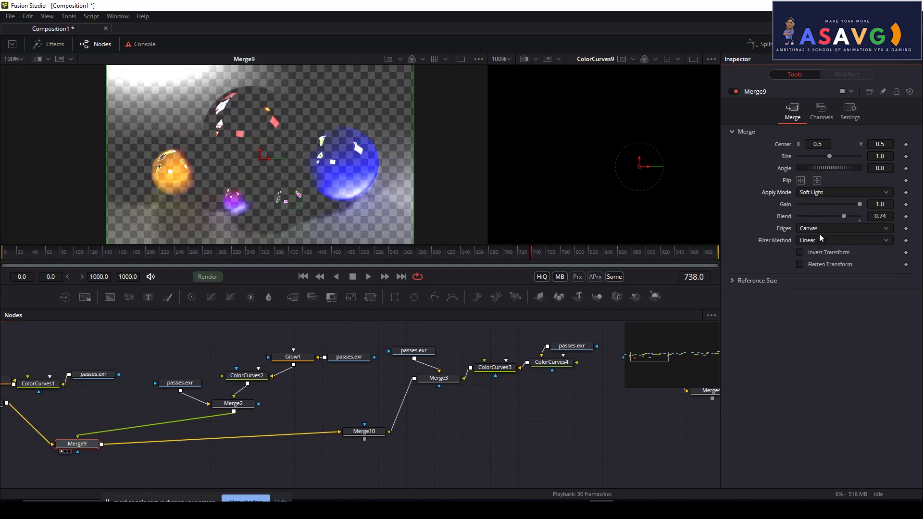
{"action": "left_click", "coordinate": [819, 195]}
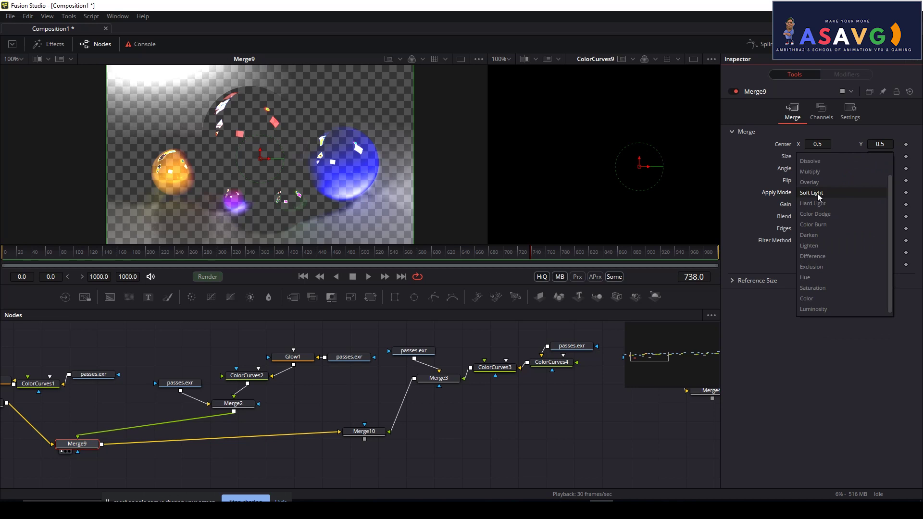
{"action": "left_click", "coordinate": [809, 245]}
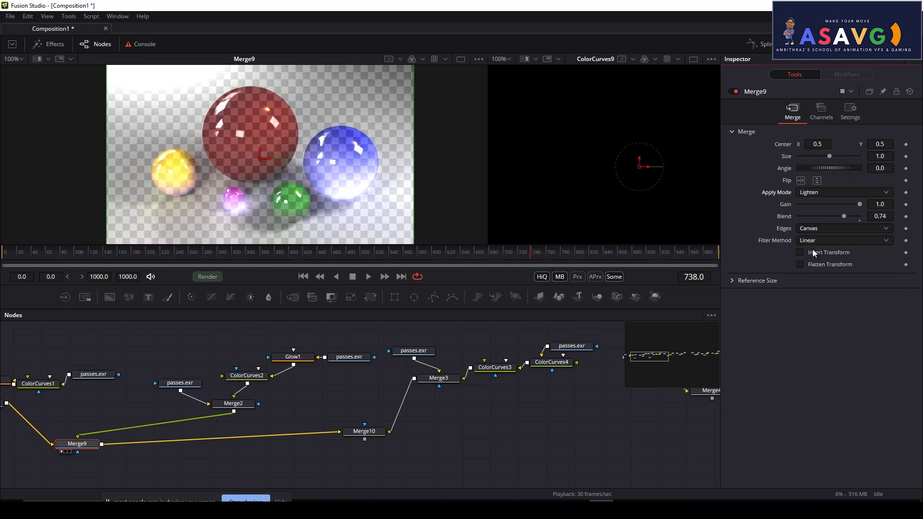
Raise Merge9's Blend to 1.0 and return its apply mode to Screen
{"action": "left_click", "coordinate": [89, 444]}
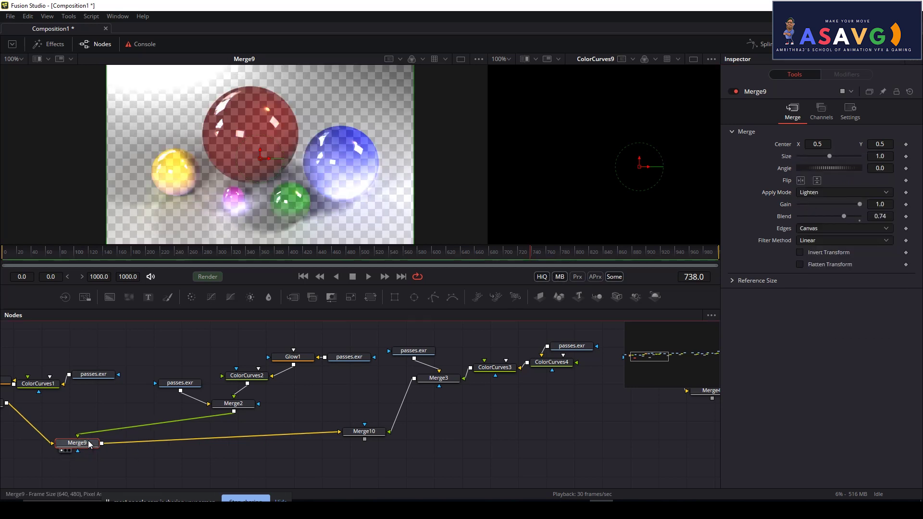
{"action": "left_click_drag", "start_coordinate": [842, 216], "coordinate": [861, 216]}
{"action": "left_click", "coordinate": [834, 190]}
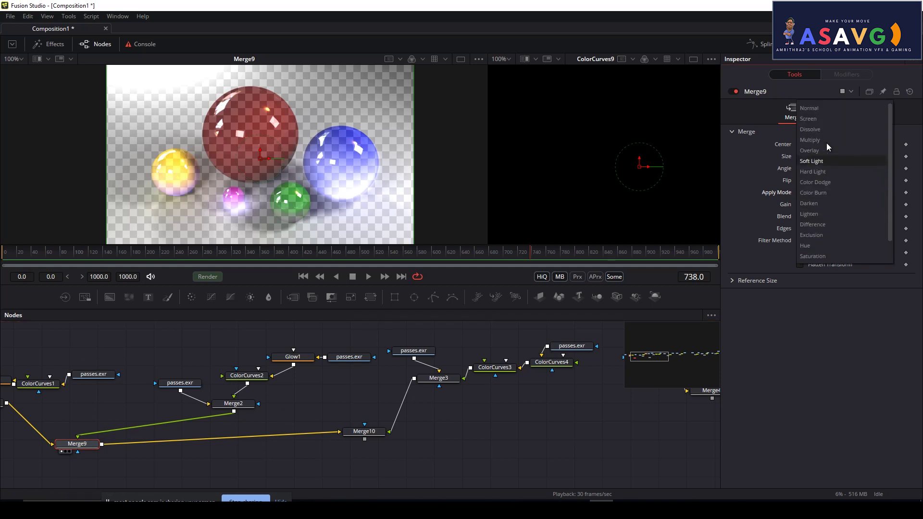
{"action": "left_click", "coordinate": [814, 121]}
Try the Dissolve, Multiply, Soft Light and Hard Light apply modes on Merge9
{"action": "left_click", "coordinate": [824, 192]}
{"action": "left_click", "coordinate": [818, 203]}
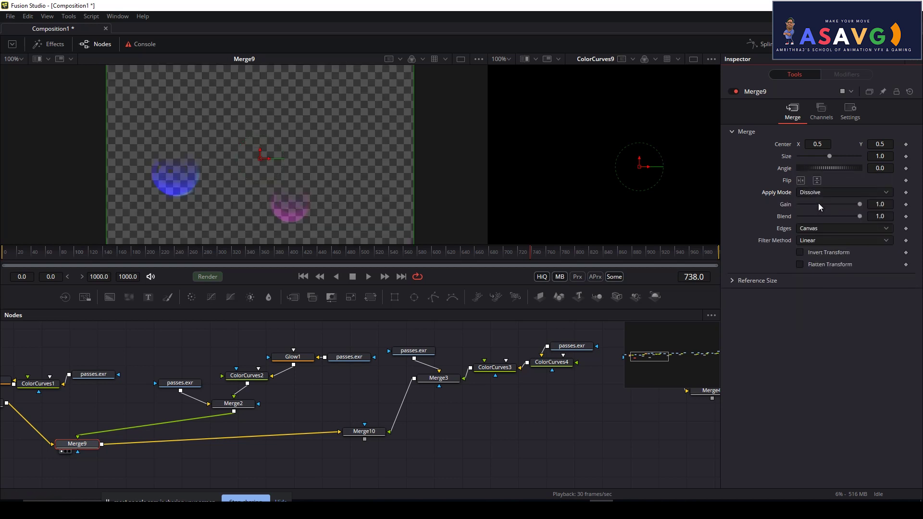
{"action": "left_click", "coordinate": [820, 194]}
{"action": "left_click", "coordinate": [817, 203]}
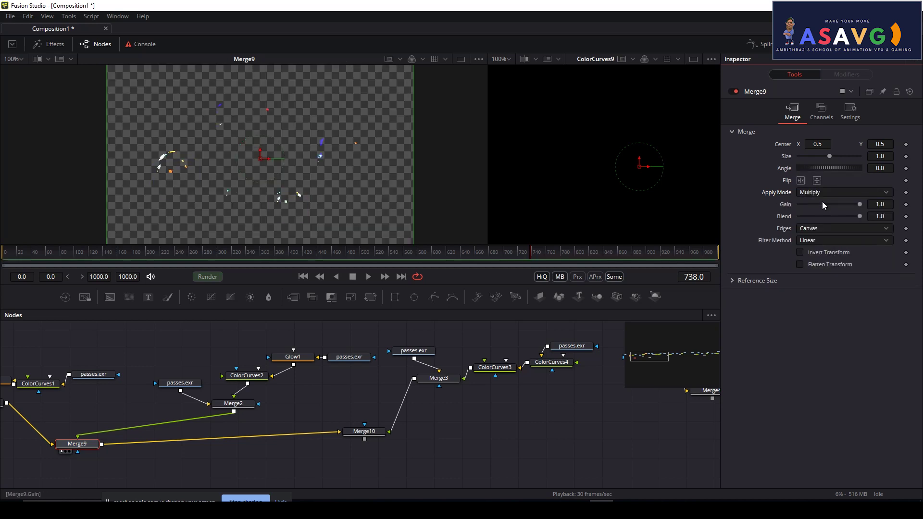
{"action": "left_click", "coordinate": [830, 193]}
{"action": "left_click", "coordinate": [822, 211]}
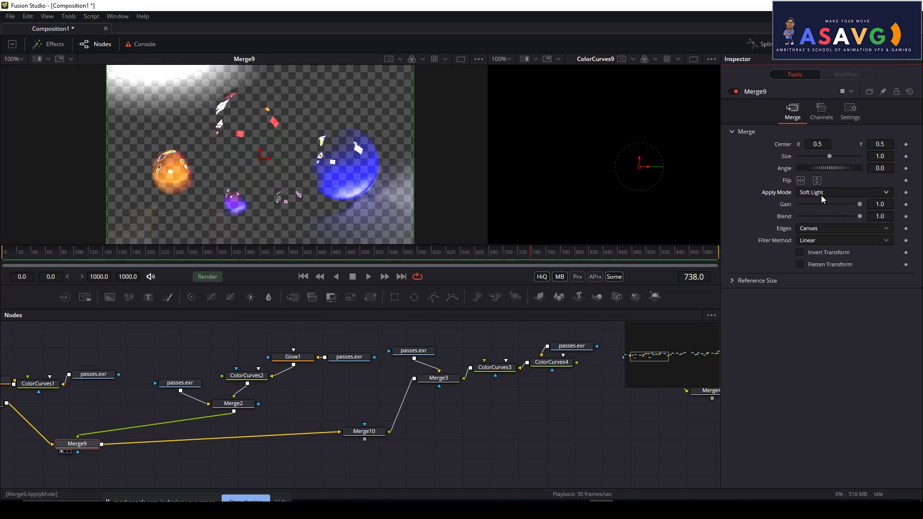
{"action": "left_click", "coordinate": [822, 192]}
{"action": "left_click", "coordinate": [821, 204]}
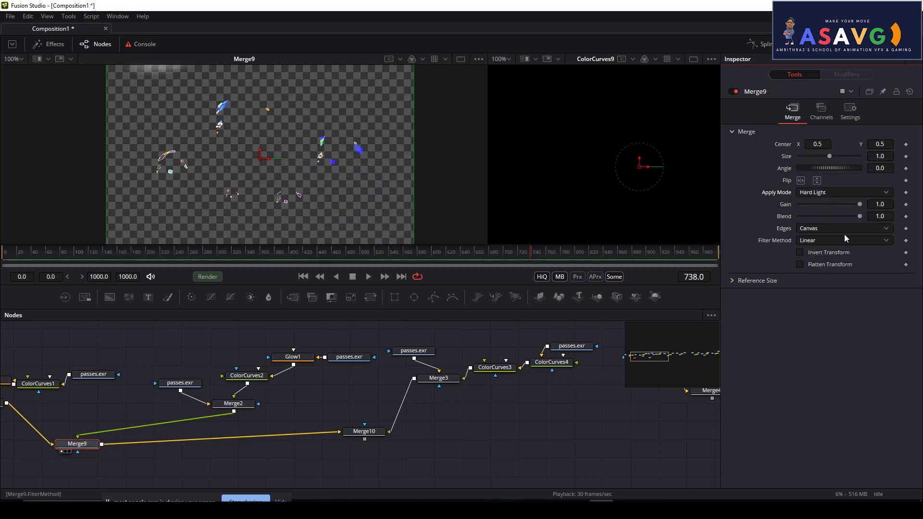
Try Difference and Luminosity on Merge9 and set its apply mode to Color
{"action": "left_click", "coordinate": [835, 192]}
{"action": "left_click", "coordinate": [827, 245]}
{"action": "left_click", "coordinate": [824, 190]}
{"action": "left_click", "coordinate": [823, 249]}
{"action": "left_click", "coordinate": [816, 192]}
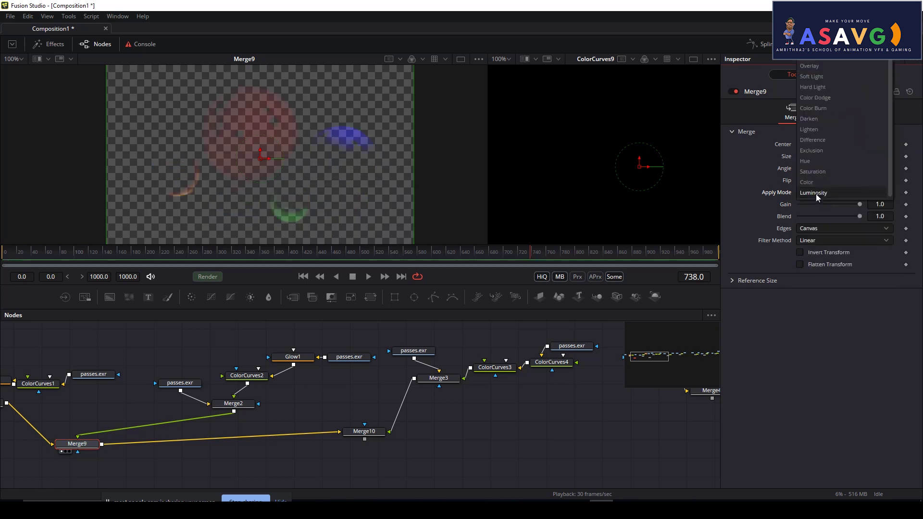
{"action": "left_click", "coordinate": [814, 183]}
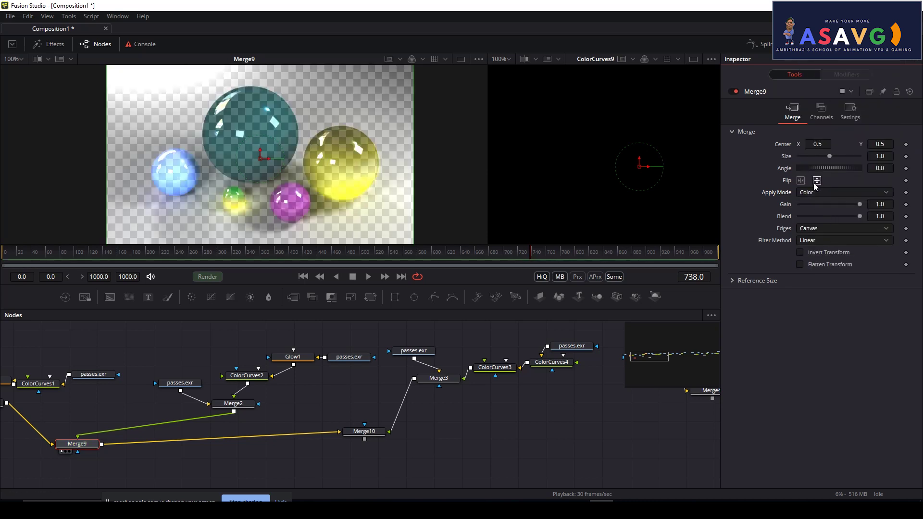
Return Merge9's apply mode to Screen and lower its gain to 0.307
{"action": "left_click", "coordinate": [814, 194]}
{"action": "left_click", "coordinate": [823, 67]}
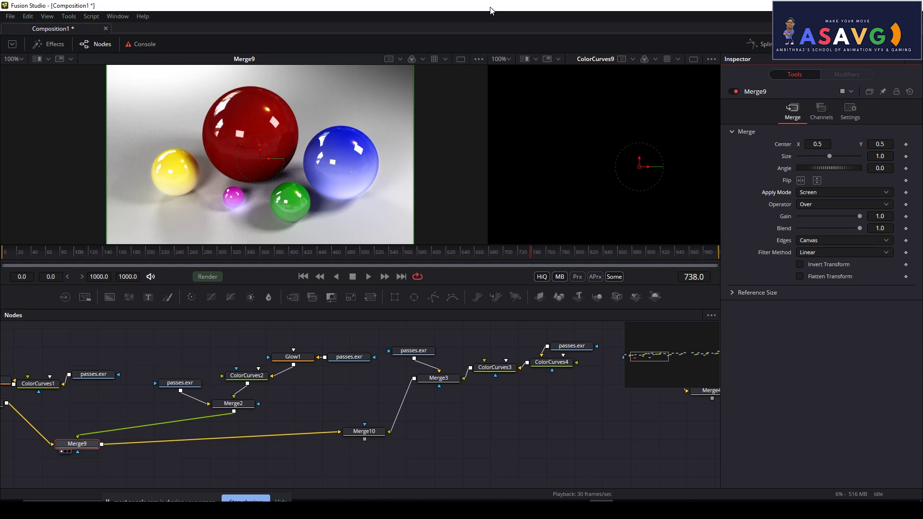
{"action": "left_click_drag", "start_coordinate": [859, 216], "coordinate": [869, 195]}
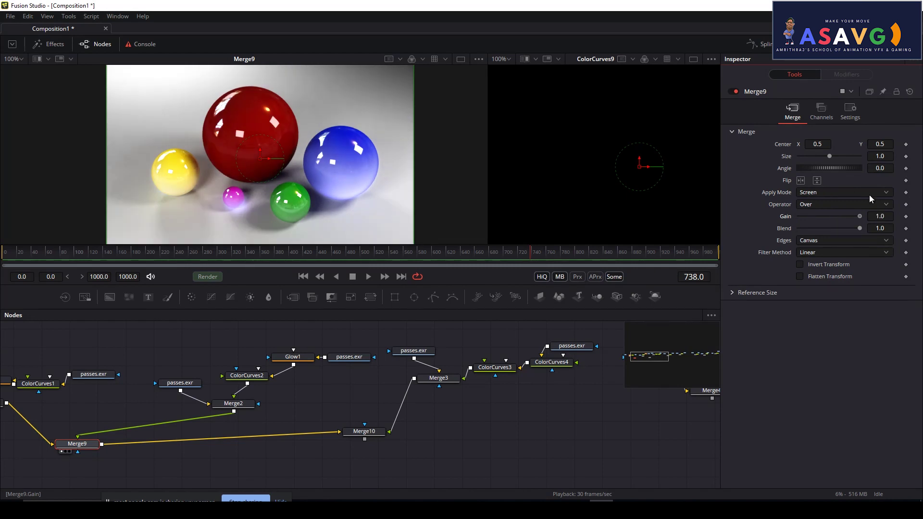
{"action": "left_click_drag", "start_coordinate": [861, 227], "coordinate": [817, 211]}
Shift the middle control of the blue curve in ColorCurves1, upstream of Glow1_1
{"action": "left_click_drag", "start_coordinate": [299, 376], "coordinate": [474, 358]}
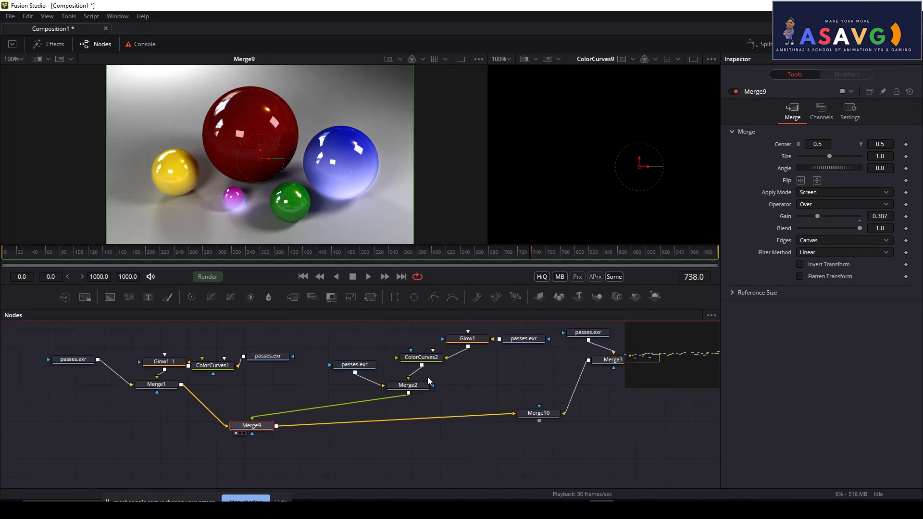
{"action": "left_click", "coordinate": [212, 369]}
{"action": "mouse_move", "coordinate": [828, 204]}
{"action": "left_mouse_down"}
{"action": "mouse_move", "coordinate": [821, 190]}
{"action": "mouse_move", "coordinate": [842, 224]}
{"action": "mouse_move", "coordinate": [827, 191]}
{"action": "mouse_move", "coordinate": [848, 215]}
{"action": "mouse_move", "coordinate": [840, 208]}
{"action": "left_mouse_up"}
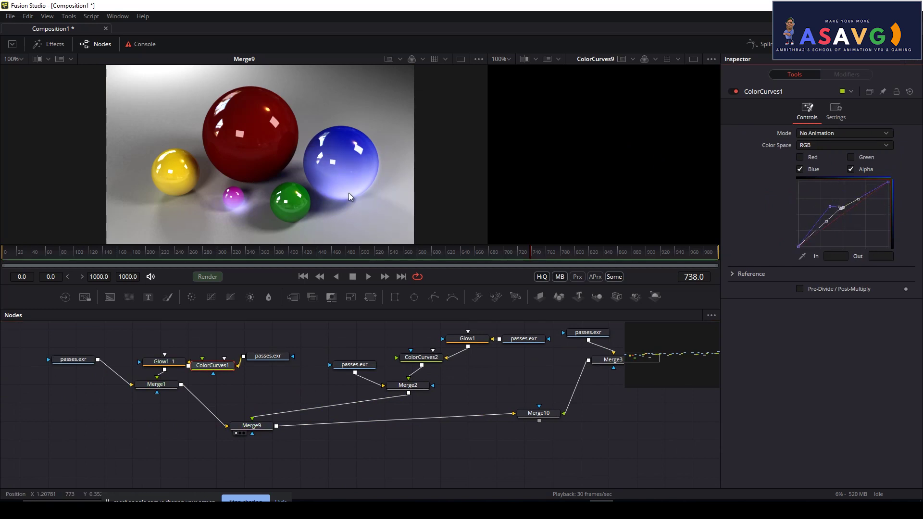
Compare Merge9 at a gain of 0.677 with the source passes.exr in the viewer, and drop the gain to 0.0
{"action": "left_click_drag", "start_coordinate": [223, 411], "coordinate": [215, 441]}
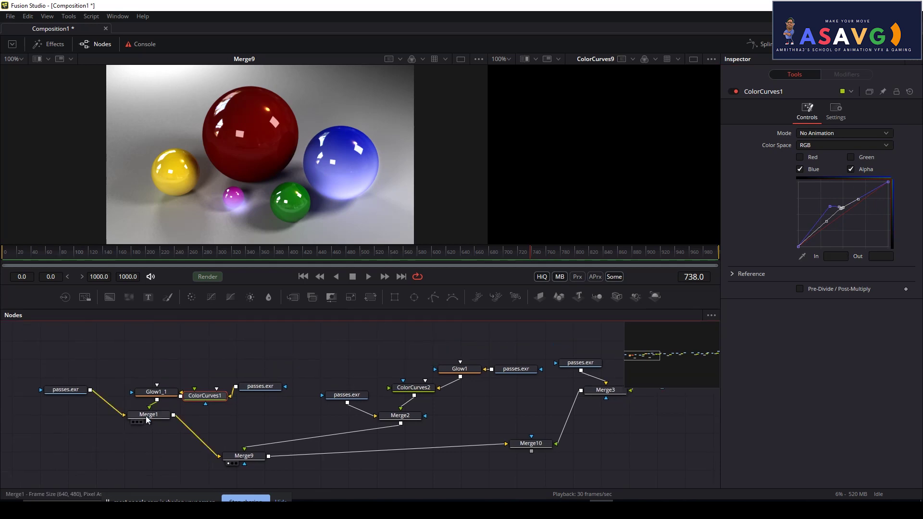
{"action": "left_click", "coordinate": [243, 456]}
{"action": "left_click_drag", "start_coordinate": [820, 215], "coordinate": [840, 216]}
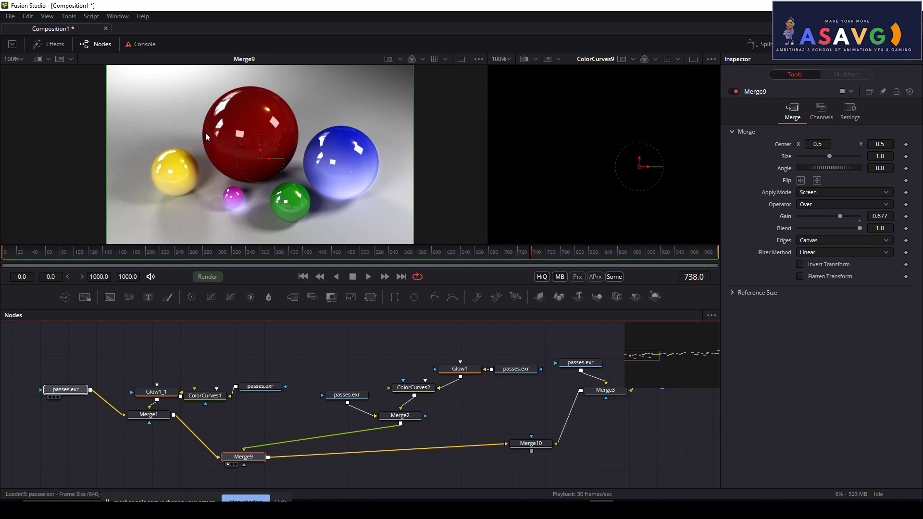
{"action": "key", "text": "1"}
{"action": "key", "text": "1"}
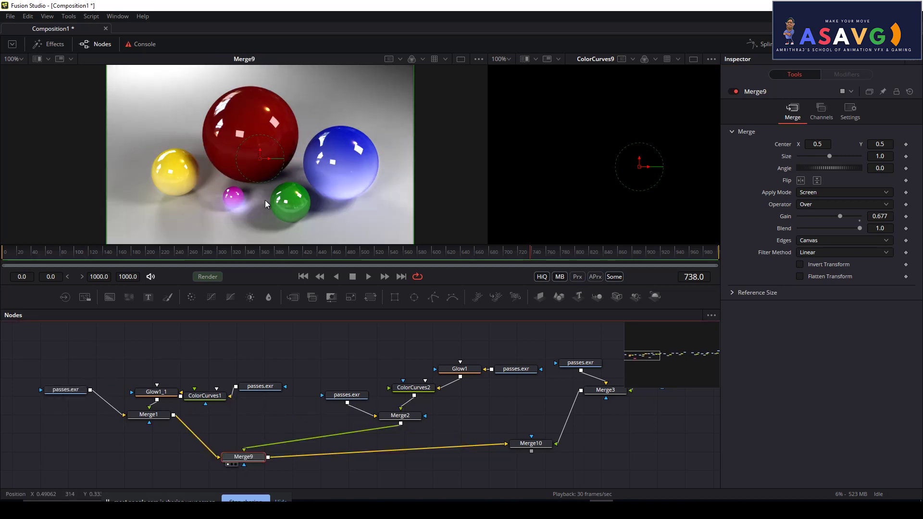
{"action": "left_click_drag", "start_coordinate": [839, 215], "coordinate": [785, 203]}
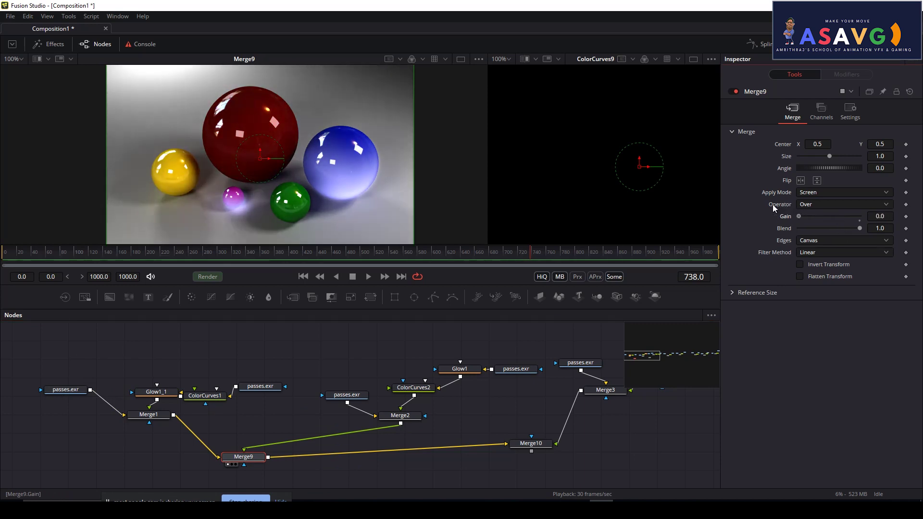
Pull the lower handle of ColorCurves1's blue curve down to reduce the blue glow
{"action": "left_click_drag", "start_coordinate": [224, 425], "coordinate": [233, 400]}
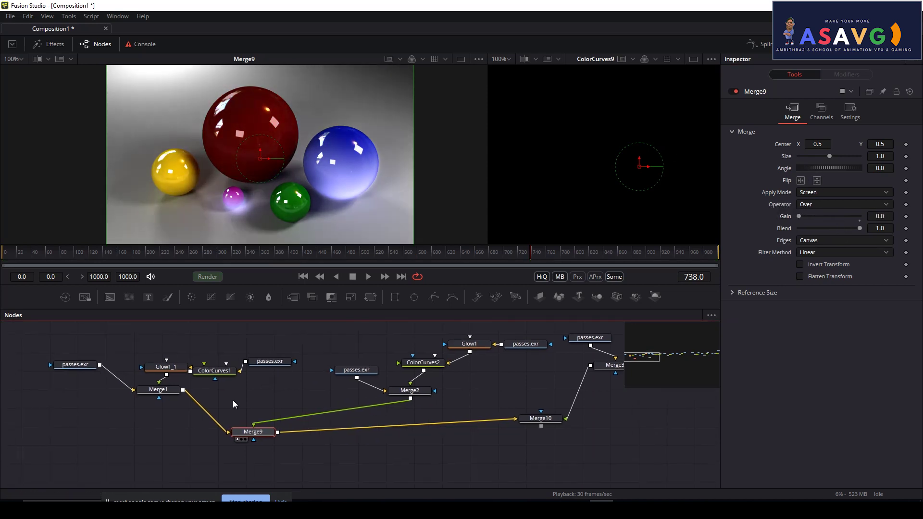
{"action": "left_click", "coordinate": [227, 374]}
{"action": "left_click", "coordinate": [828, 206]}
{"action": "mouse_move", "coordinate": [828, 208]}
{"action": "left_mouse_down"}
{"action": "mouse_move", "coordinate": [835, 218]}
{"action": "mouse_move", "coordinate": [808, 177]}
{"action": "mouse_move", "coordinate": [826, 226]}
{"action": "left_mouse_up"}
Test Merge1's Blend and Gain sliders and display Merge1 in the viewer
{"action": "left_click", "coordinate": [158, 389]}
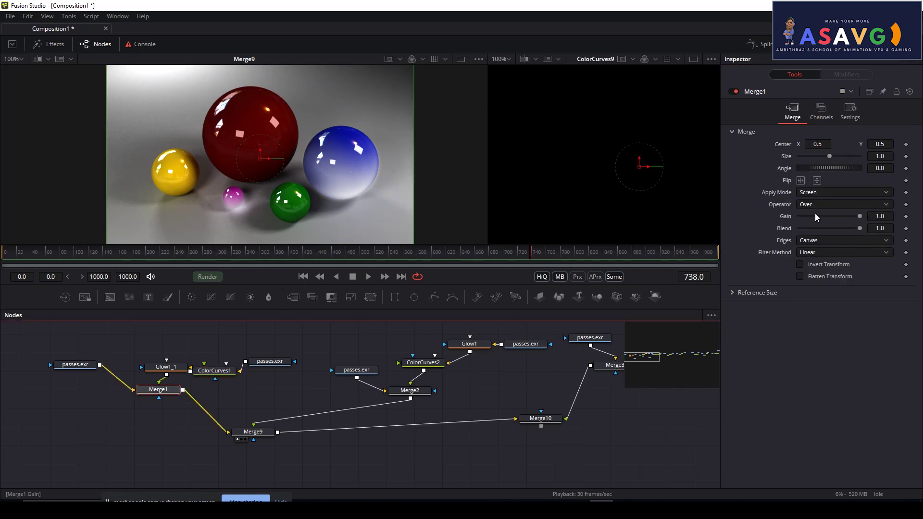
{"action": "left_click_drag", "start_coordinate": [858, 228], "coordinate": [921, 250]}
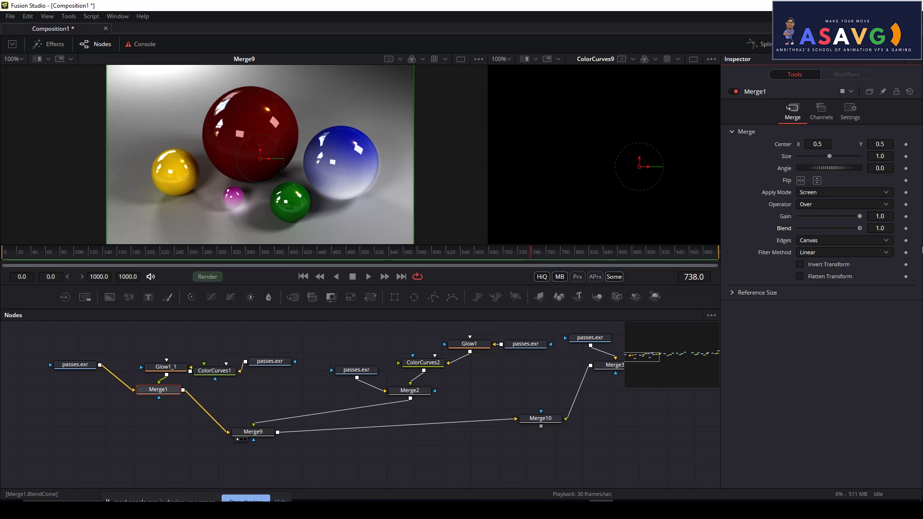
{"action": "left_click_drag", "start_coordinate": [859, 216], "coordinate": [900, 219]}
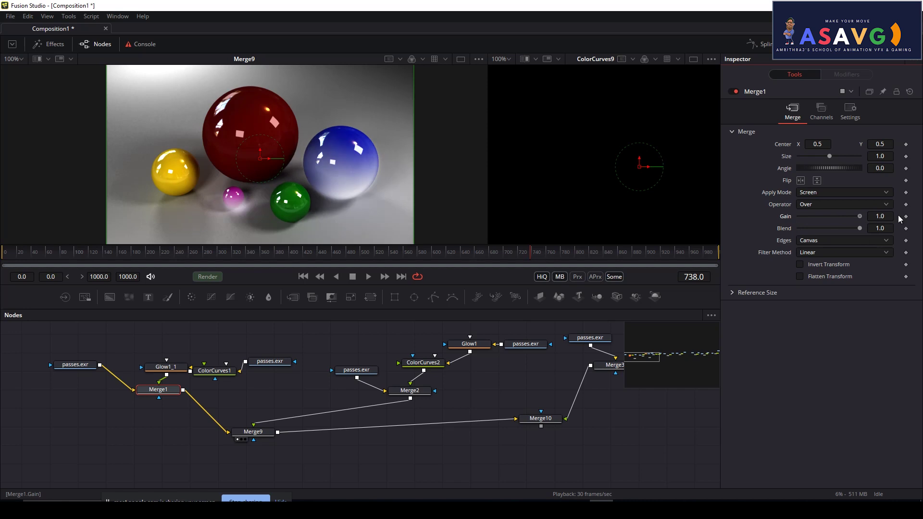
{"action": "left_click", "coordinate": [172, 394]}
{"action": "left_click_drag", "start_coordinate": [858, 216], "coordinate": [890, 212]}
{"action": "left_click", "coordinate": [144, 398]}
{"action": "left_click_drag", "start_coordinate": [859, 217], "coordinate": [824, 216]}
Display Merge9 in the viewer, compare its gain at 1.0 and 0.0, and set it to 0.913
{"action": "left_click", "coordinate": [252, 434]}
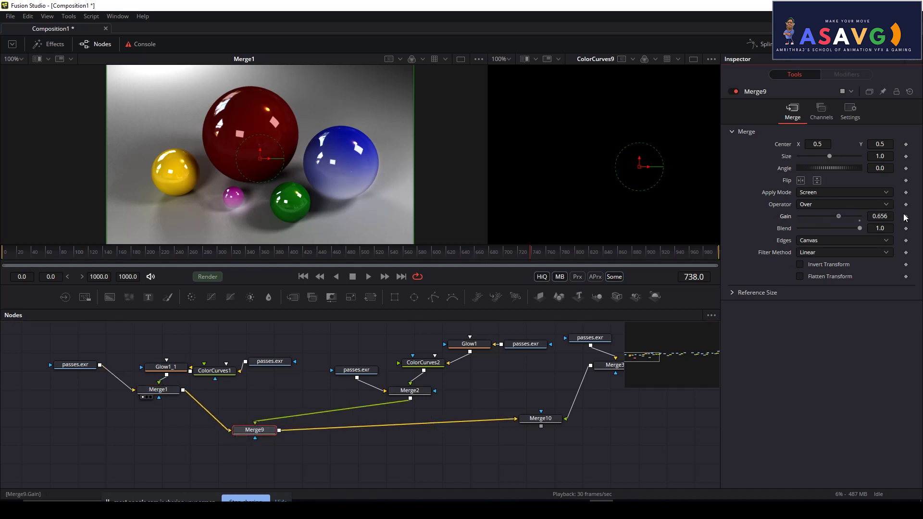
{"action": "left_click", "coordinate": [239, 437]}
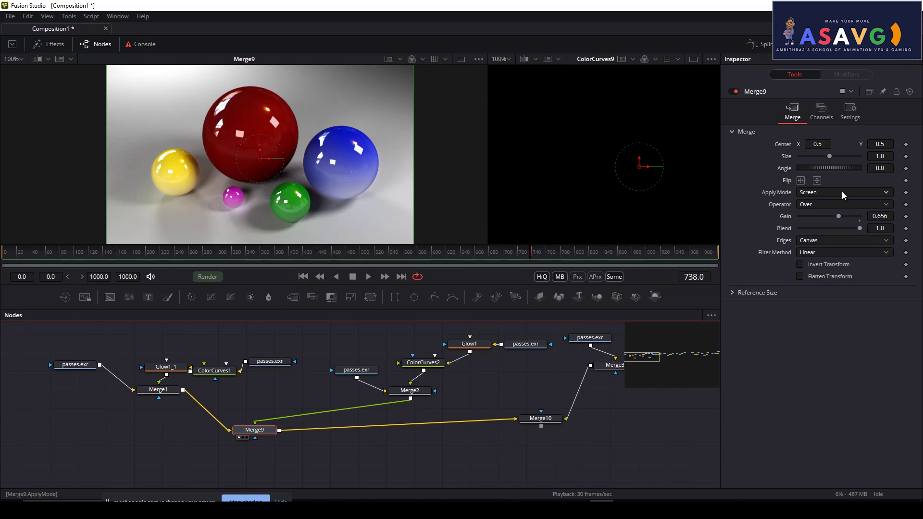
{"action": "left_click_drag", "start_coordinate": [839, 217], "coordinate": [921, 220]}
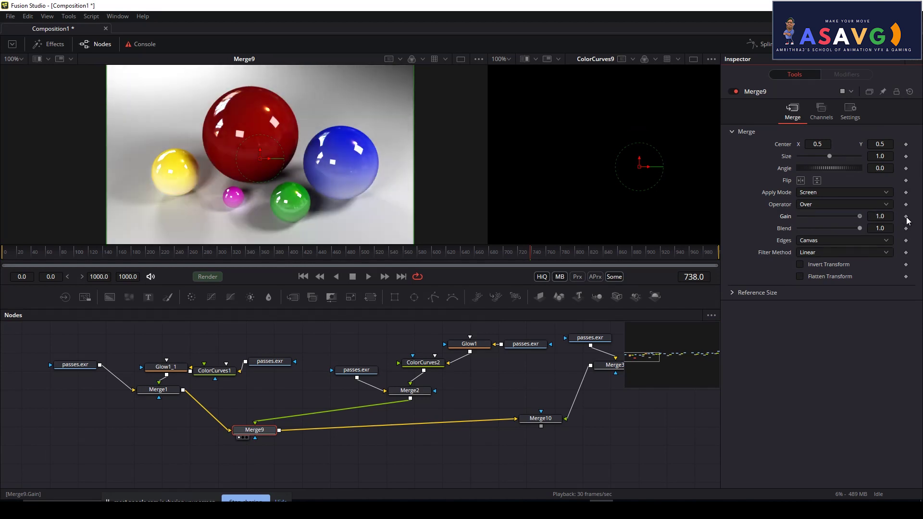
{"action": "left_click_drag", "start_coordinate": [860, 228], "coordinate": [786, 215]}
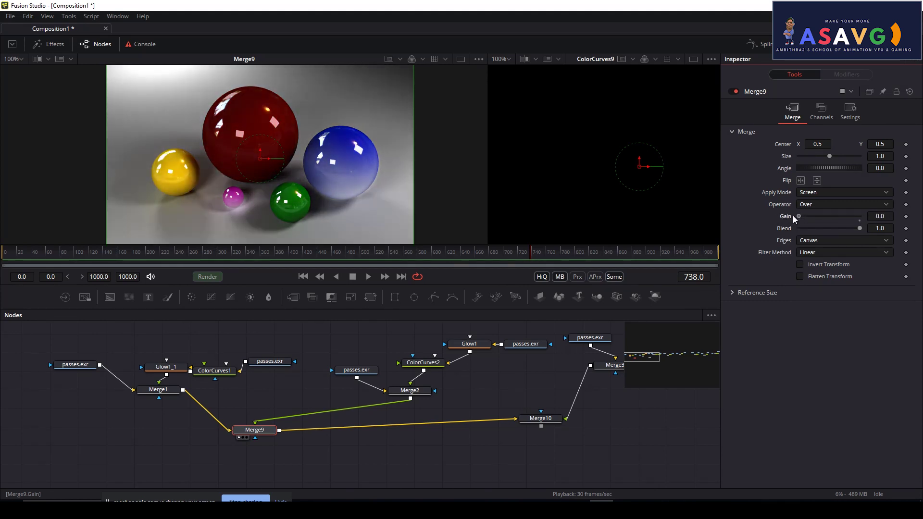
{"action": "left_click_drag", "start_coordinate": [798, 216], "coordinate": [850, 215]}
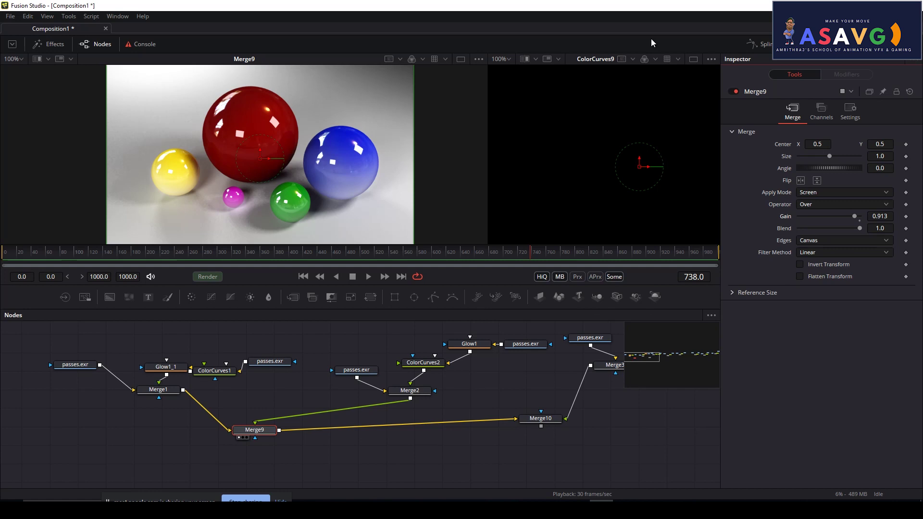
Move the ColorCurves1 node above the link between Glow1_1 and its passes.exr loader
{"action": "left_click_drag", "start_coordinate": [216, 375], "coordinate": [215, 349]}
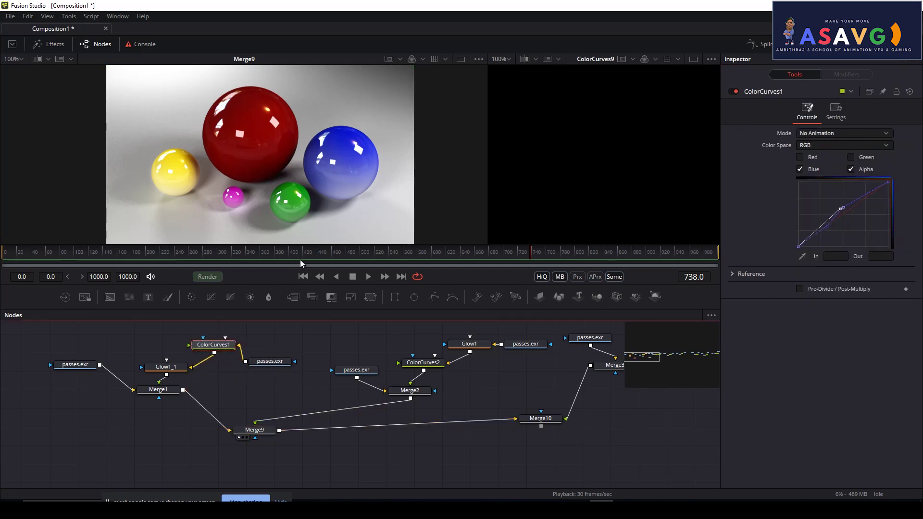